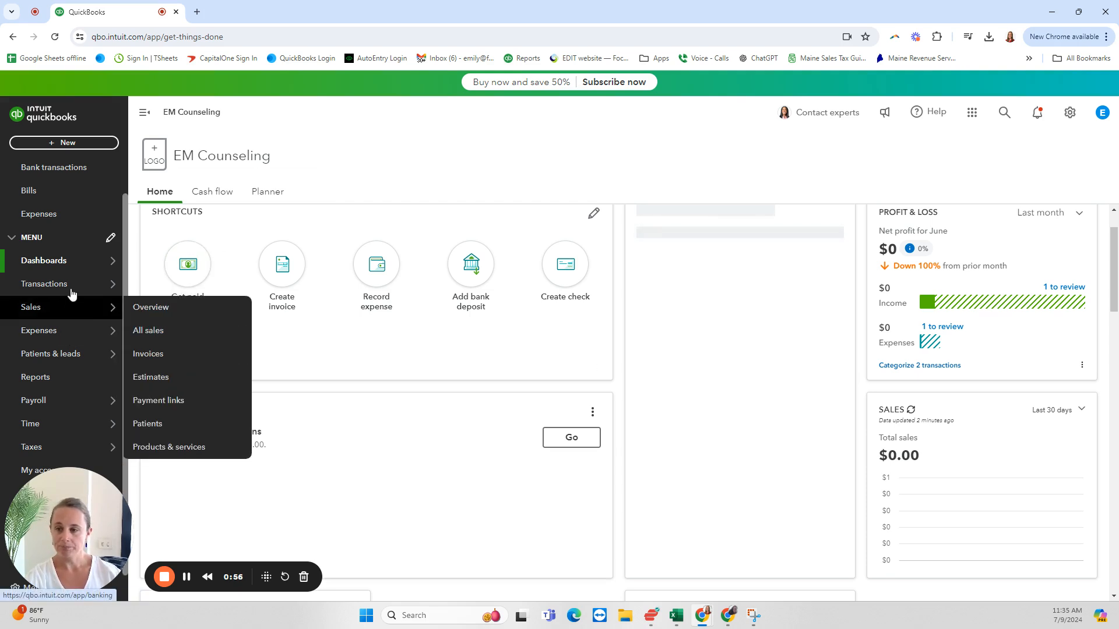
Step: Open the bank transactions page and dismiss the payroll promotion above the accounts
mouse_move(71, 286)
click(142, 284)
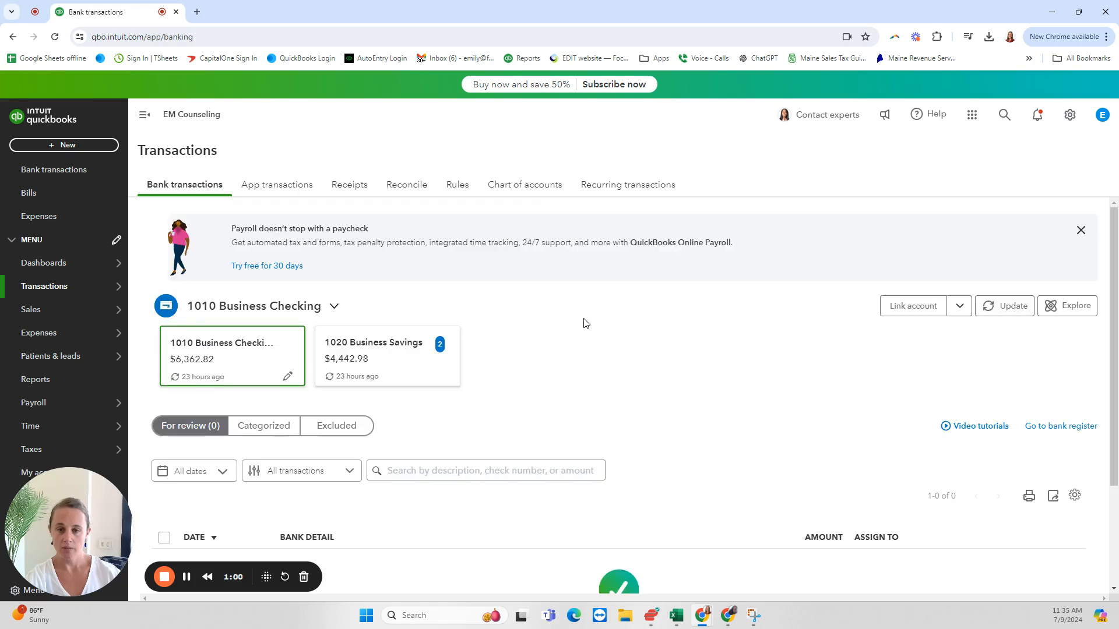
click(1081, 231)
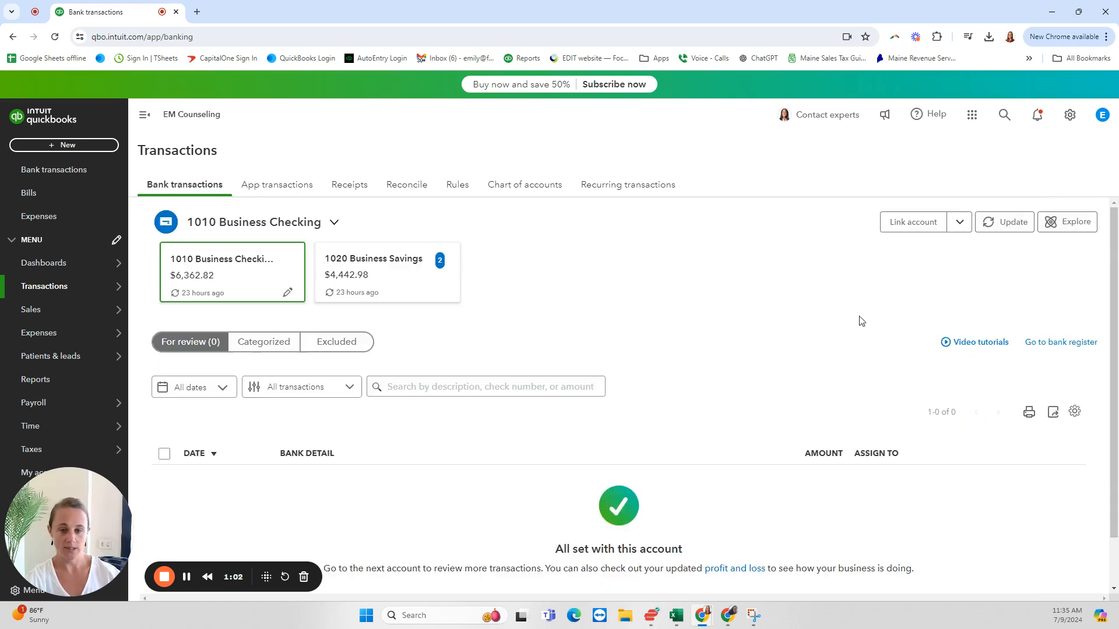
Step: Check the 1010 Business Checking account for transactions to review, and switch to the 1020 Business Savings account
scroll(651, 276, down, 1)
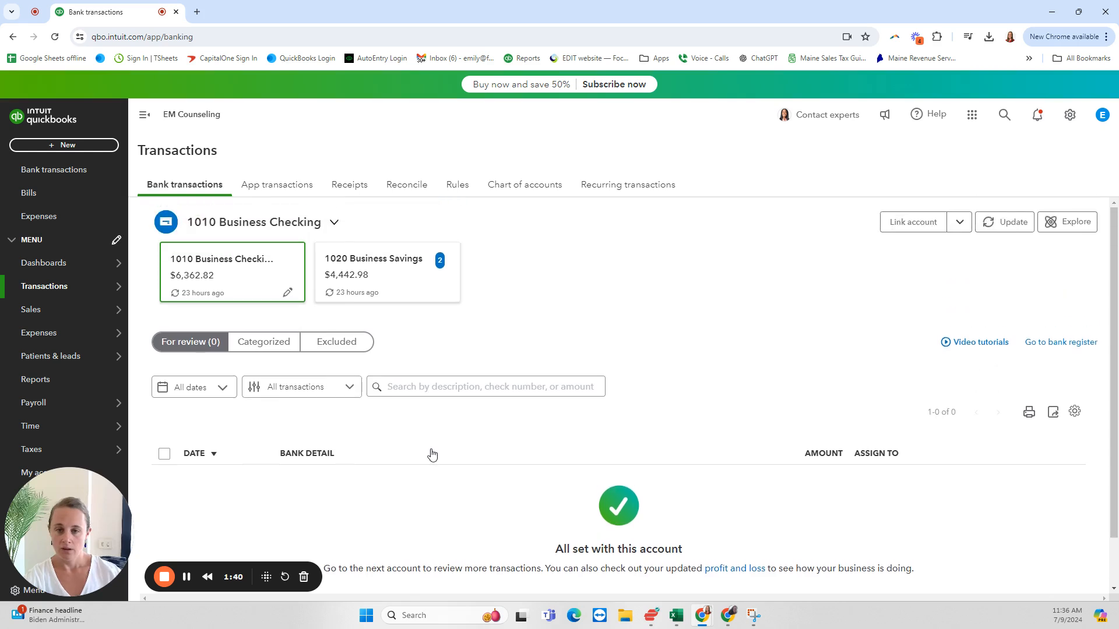
scroll(432, 454, up, 1)
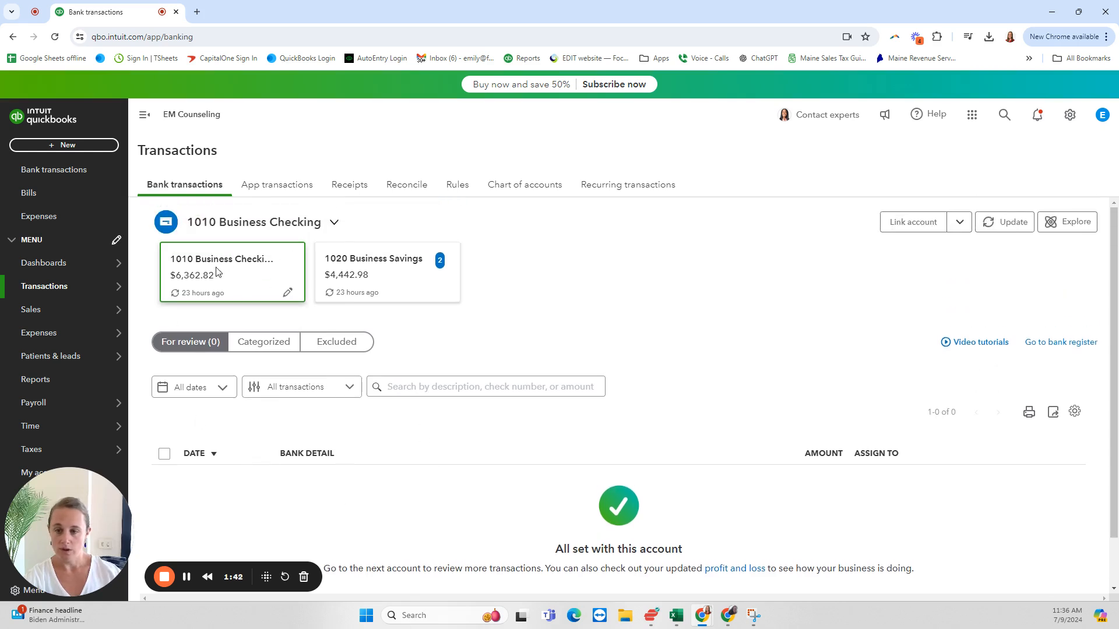
scroll(390, 426, down, 1)
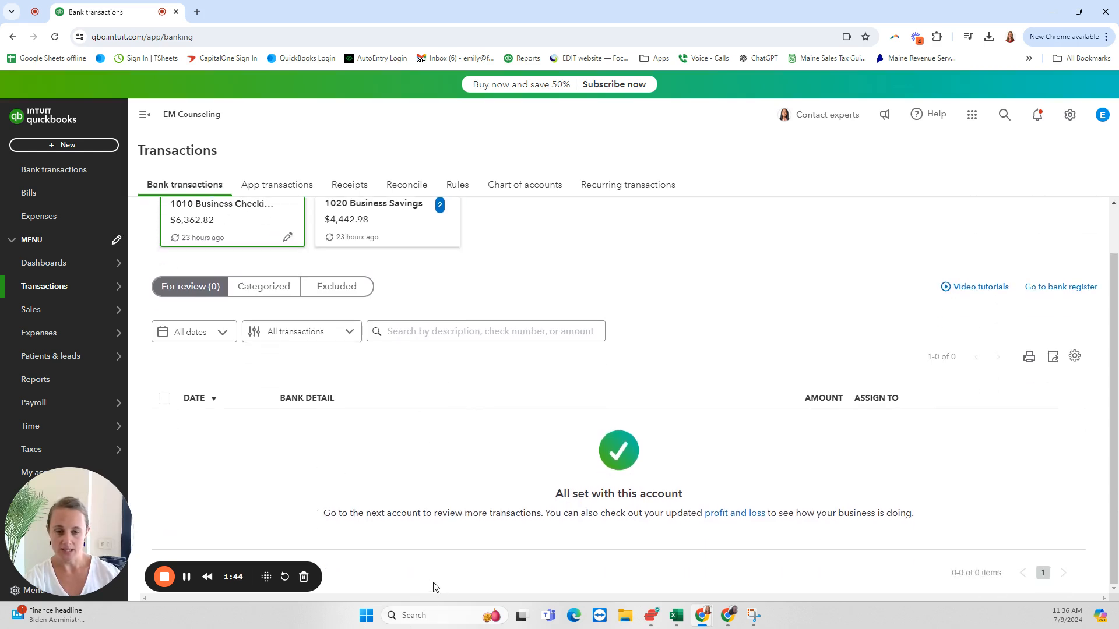
scroll(411, 514, up, 1)
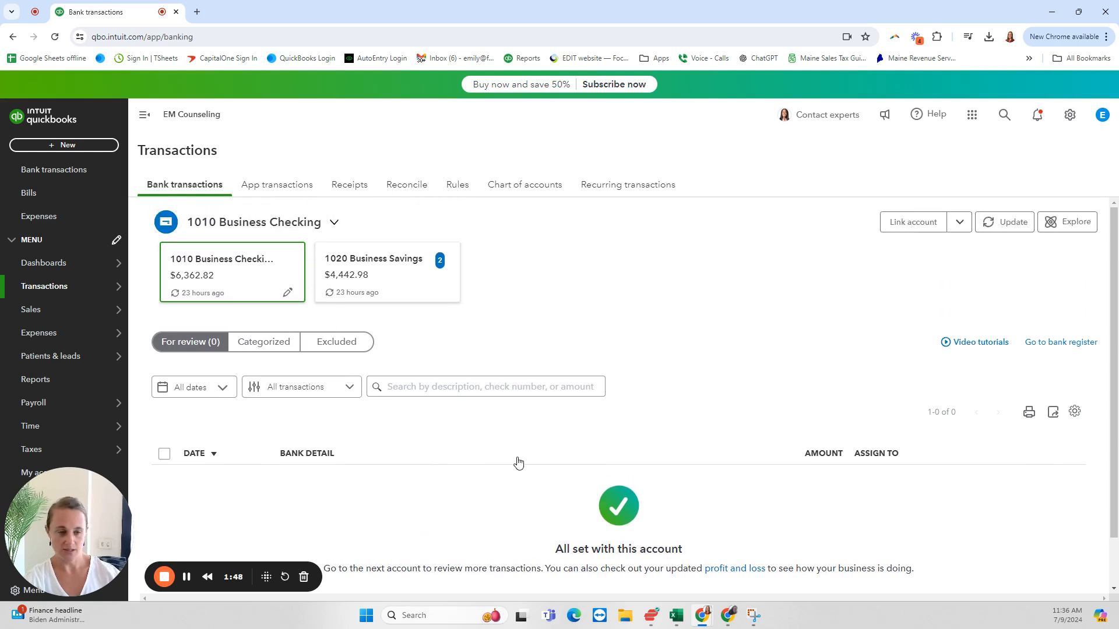
click(404, 282)
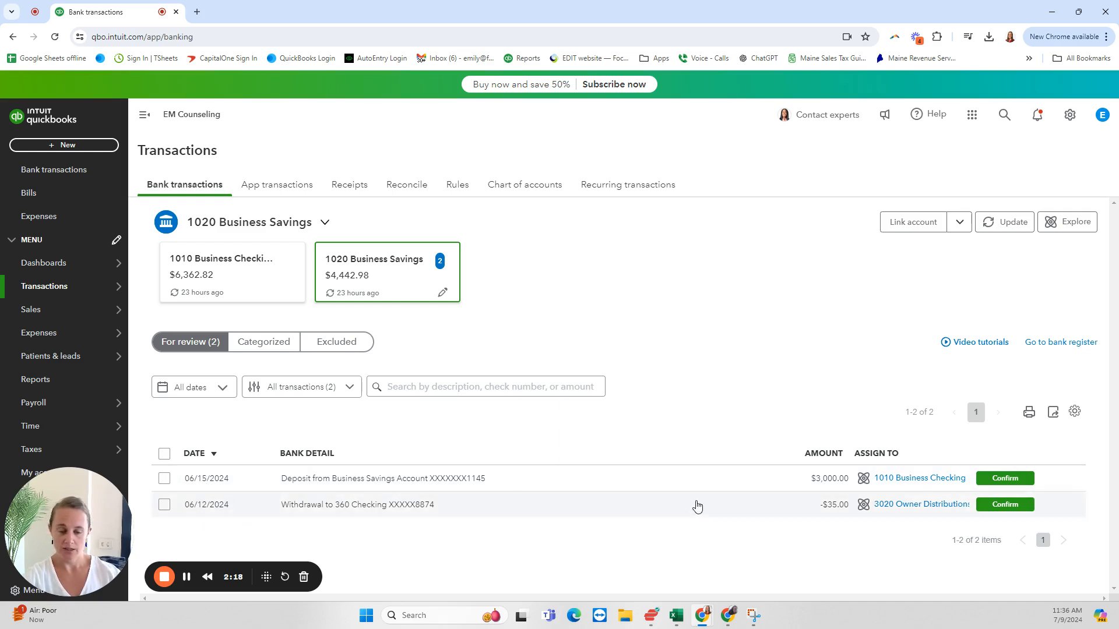
Step: Expand the 06/15/2024 $3,000.00 deposit and add a new patient named Unknown as its payer
click(415, 479)
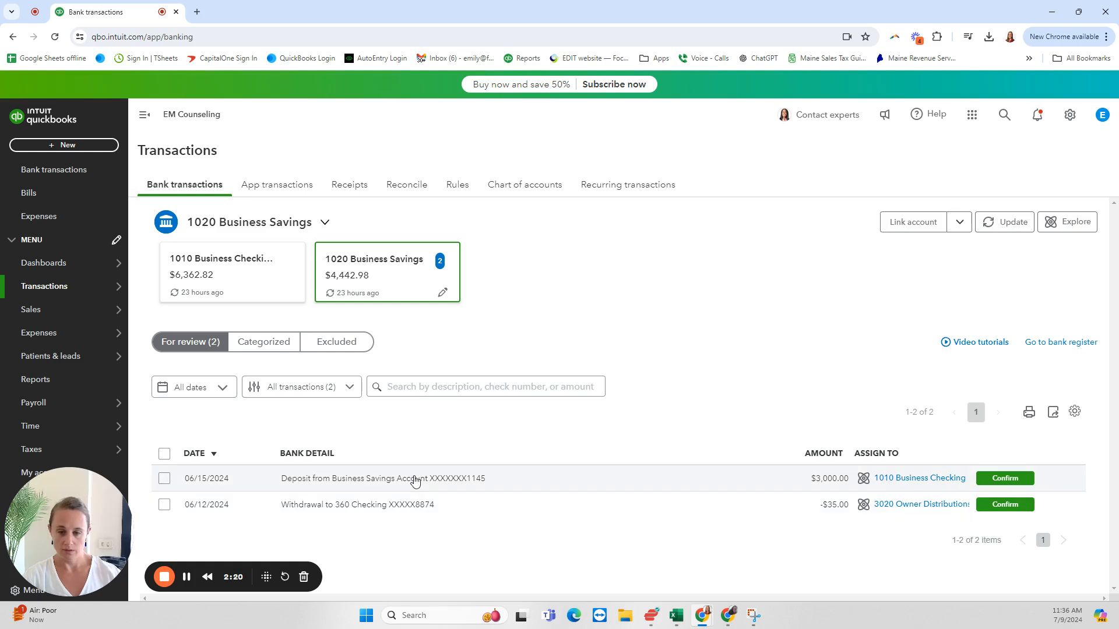
scroll(501, 466, down, 3)
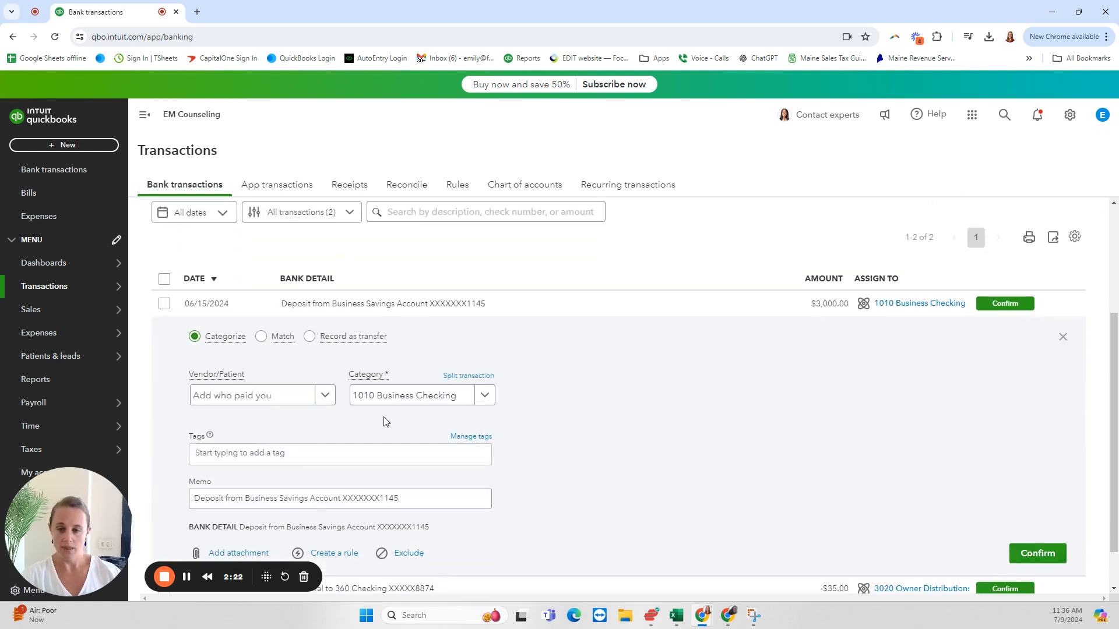
click(249, 396)
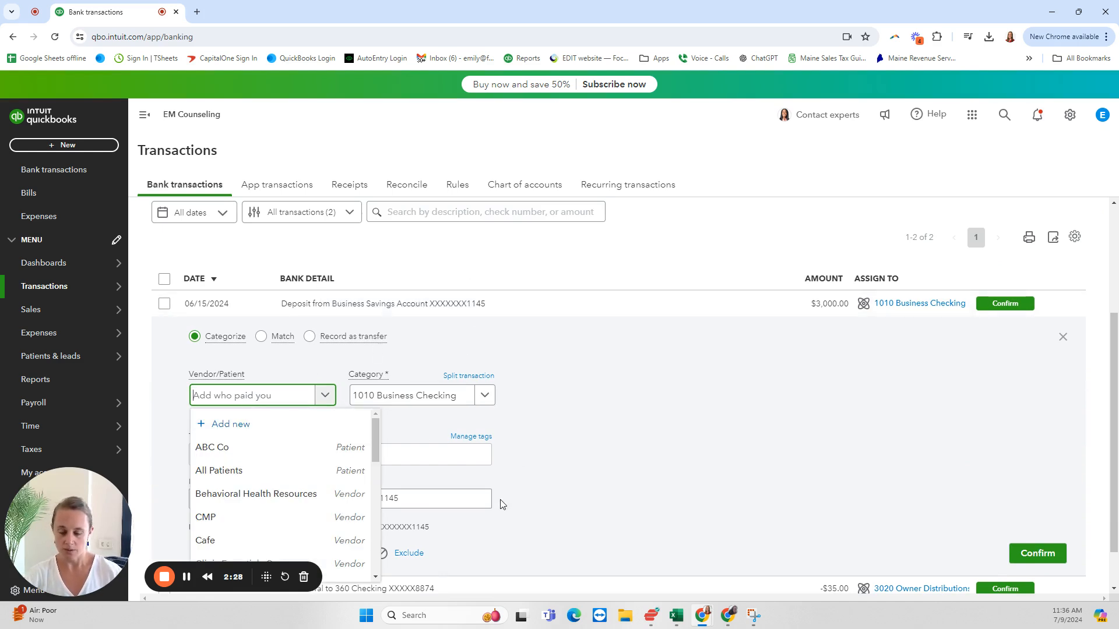
text(Unk)
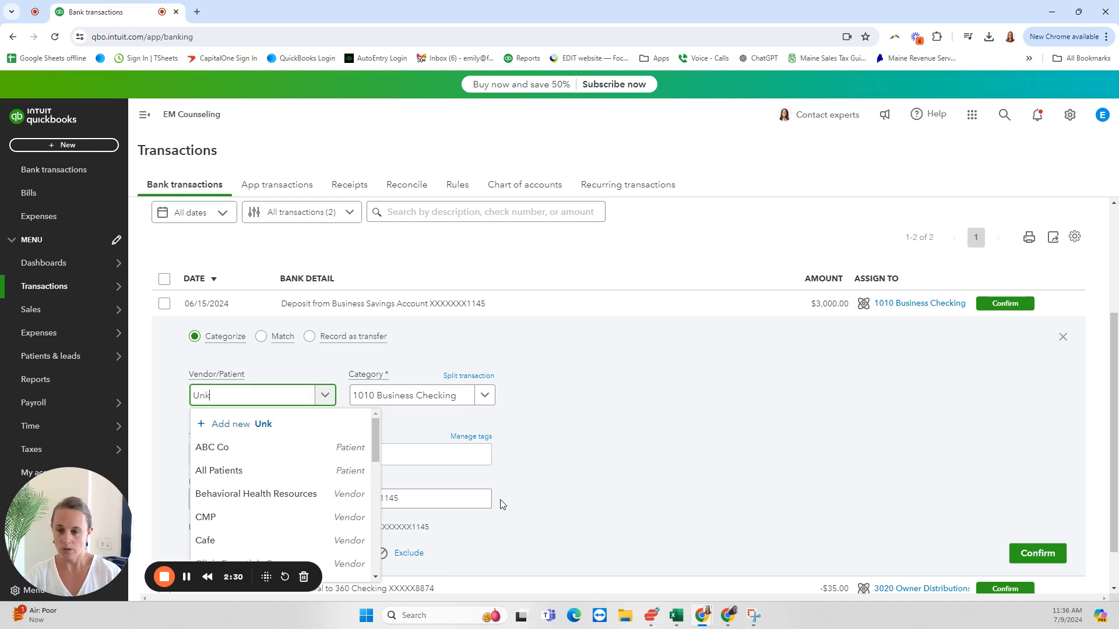
text(nown)
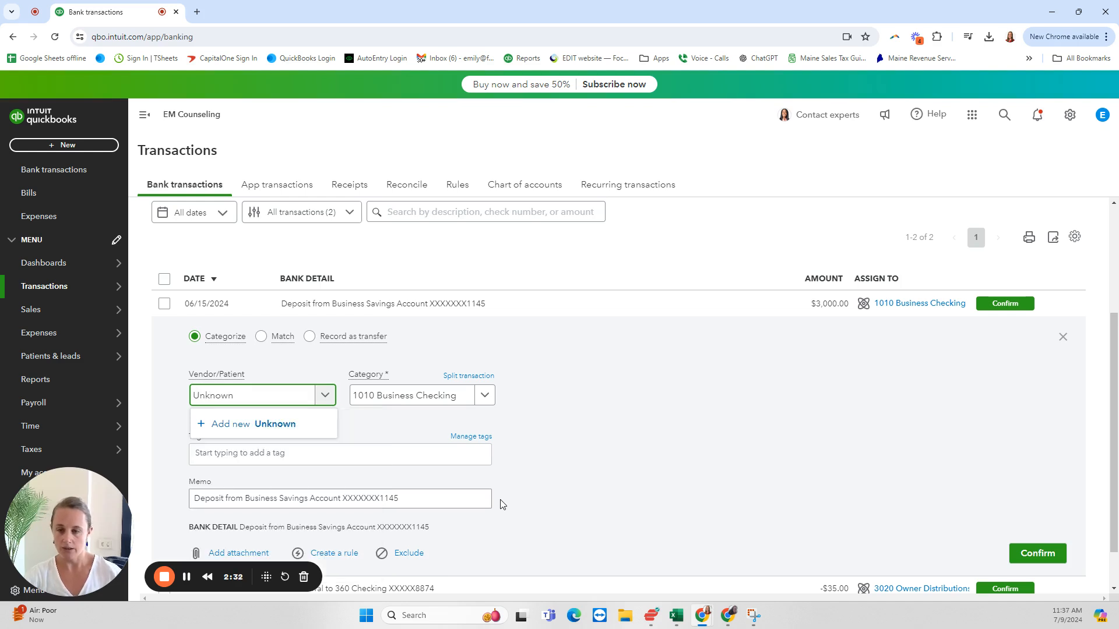
click(232, 425)
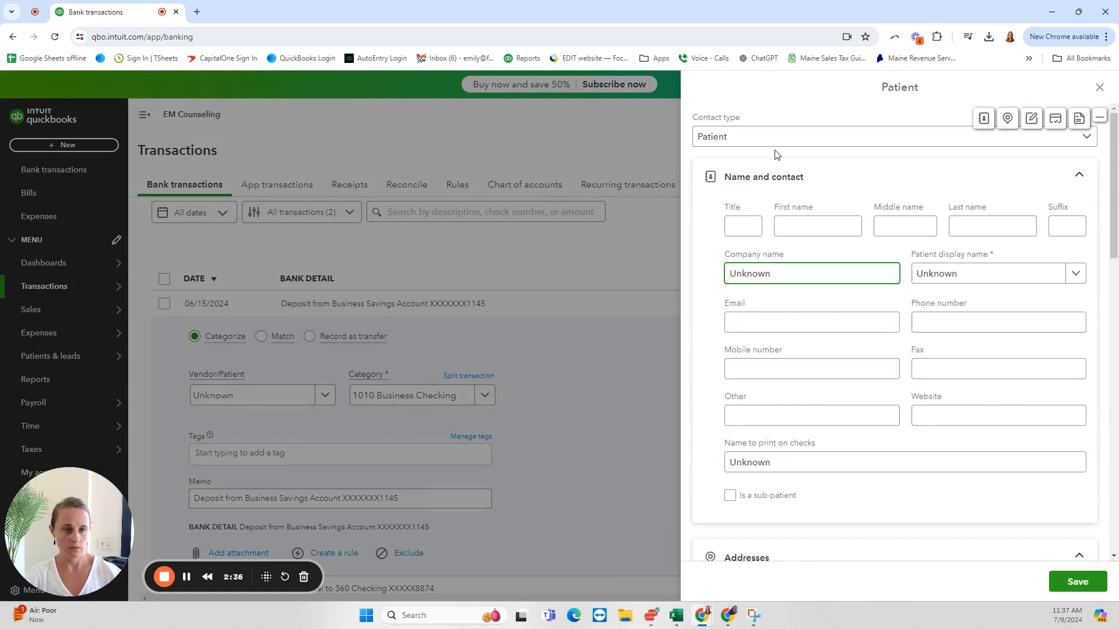
click(780, 142)
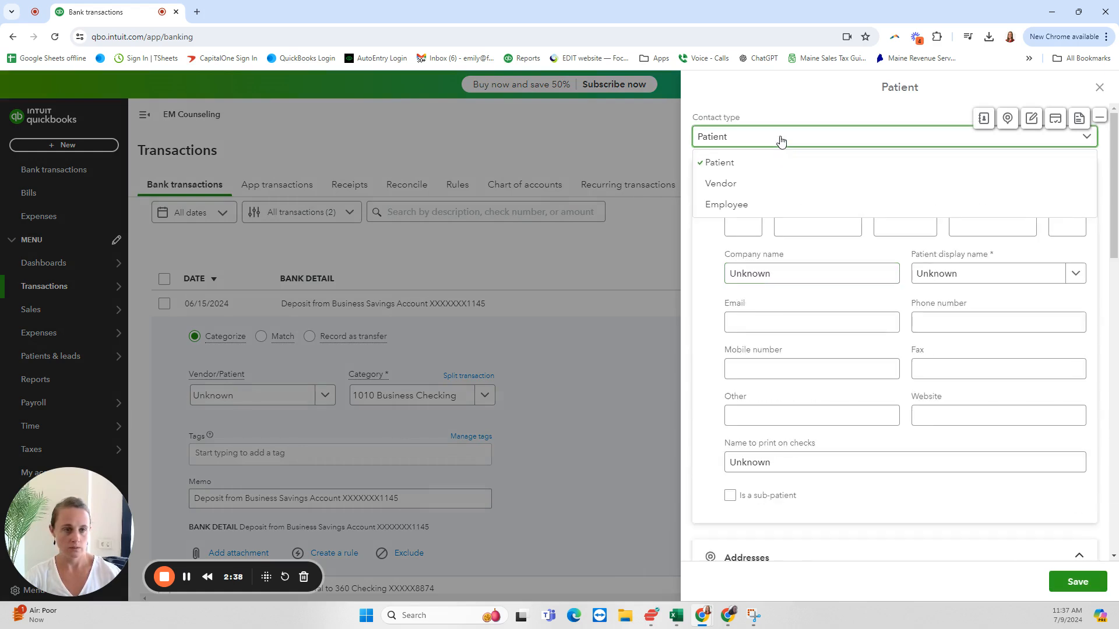
click(781, 142)
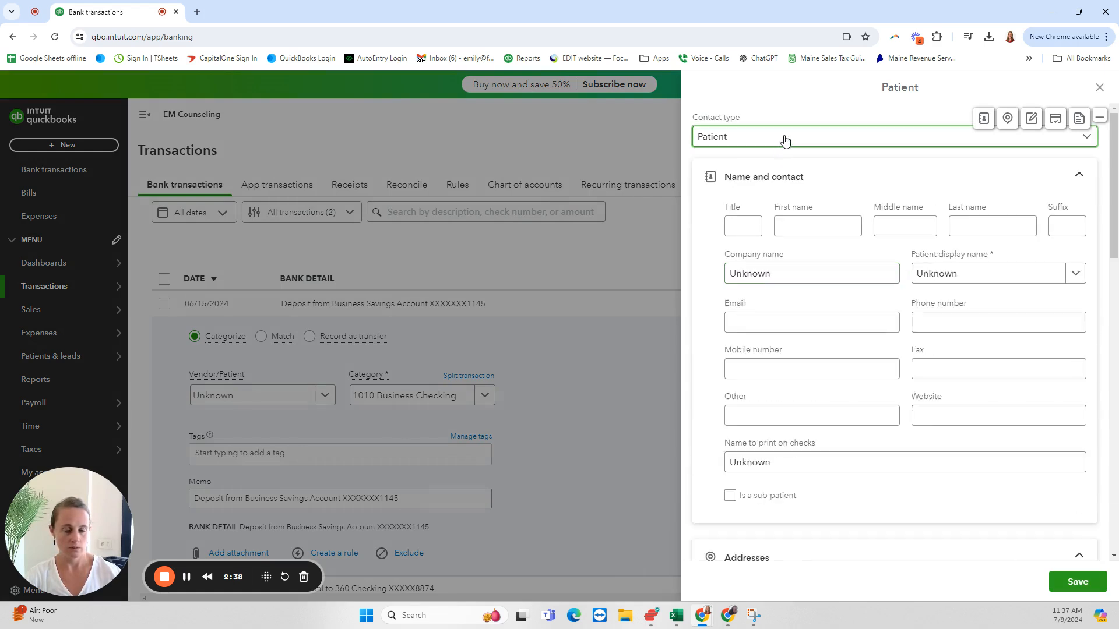
click(1076, 583)
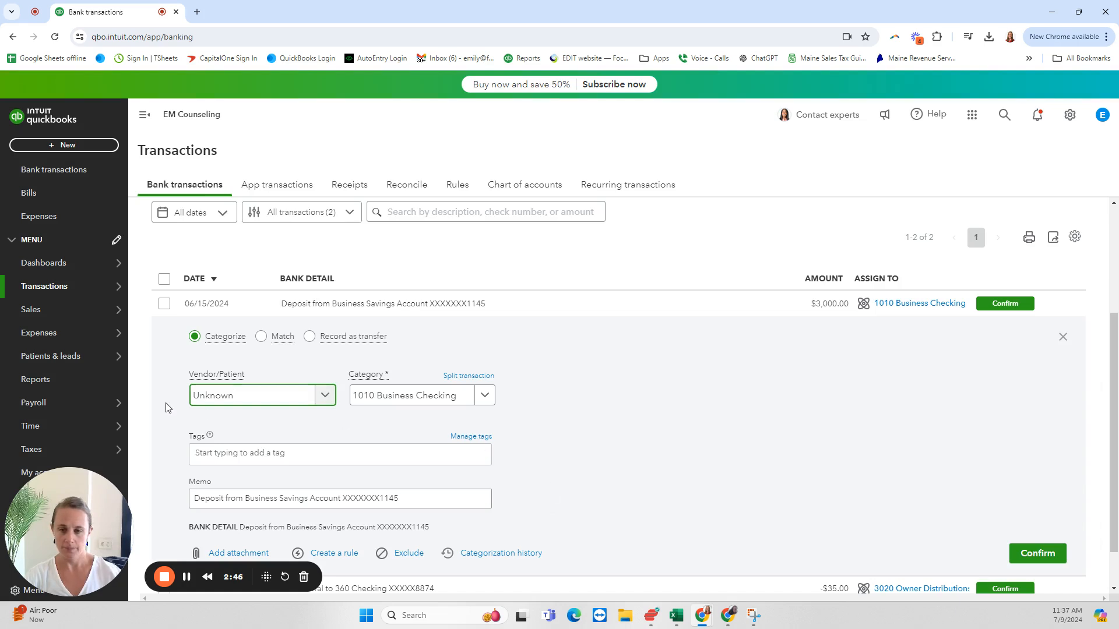
Step: Categorize the $3,000.00 deposit to 8000 SUSPENSE and confirm the transaction
click(422, 398)
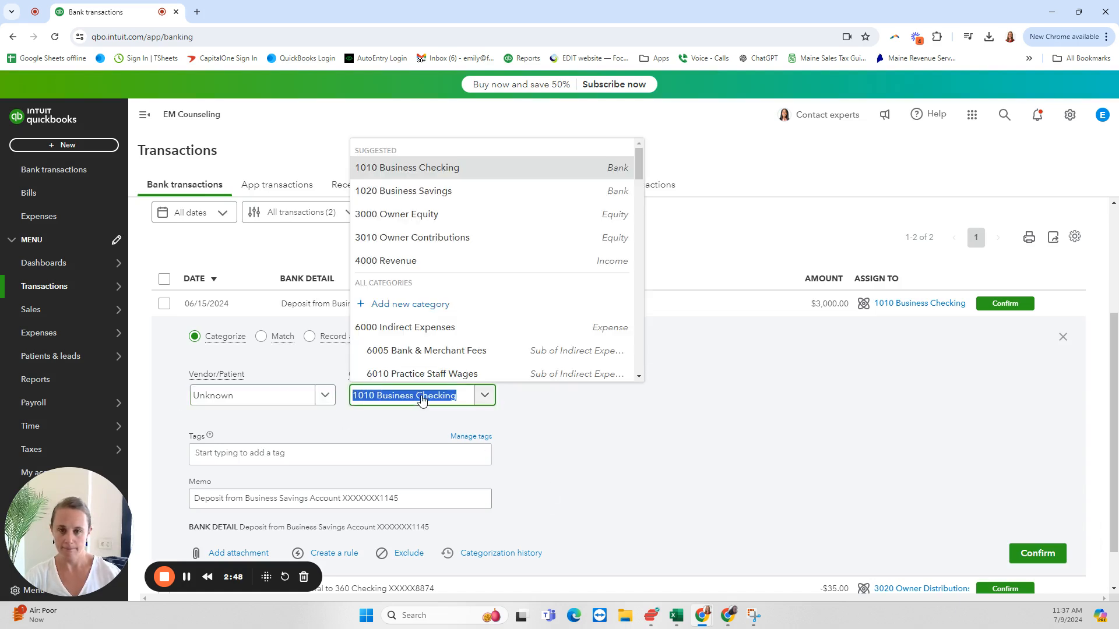
text(sus)
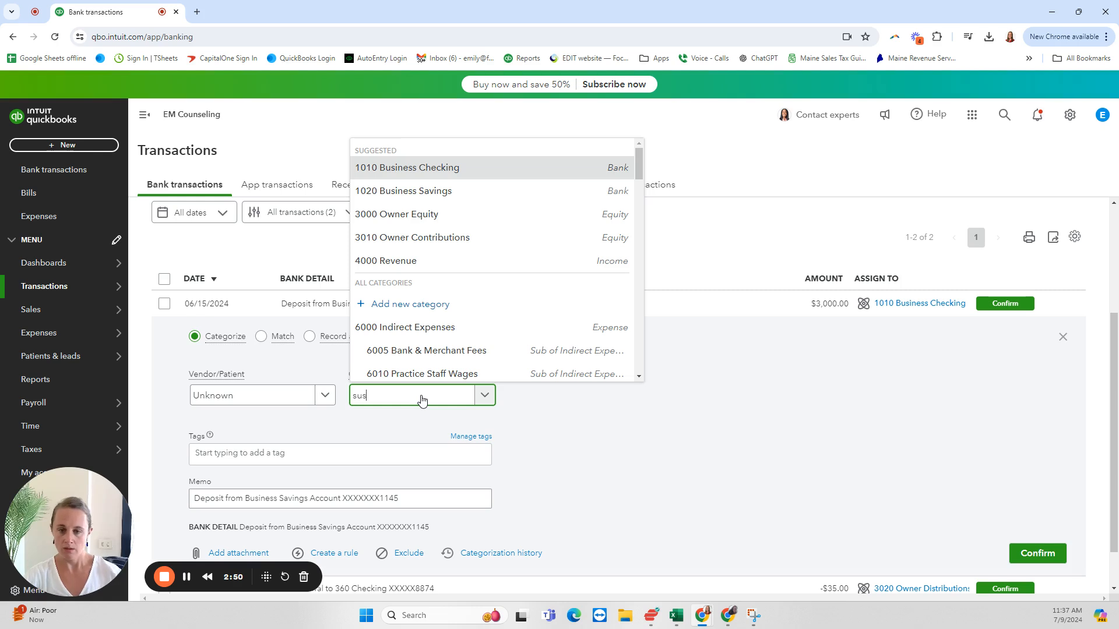
click(412, 368)
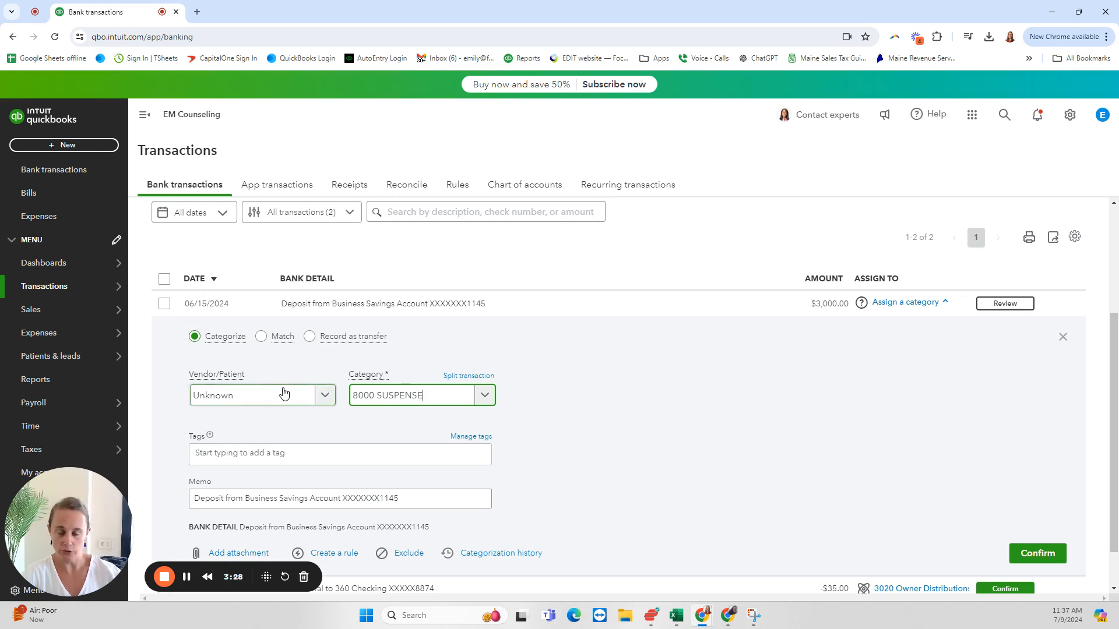
click(1011, 559)
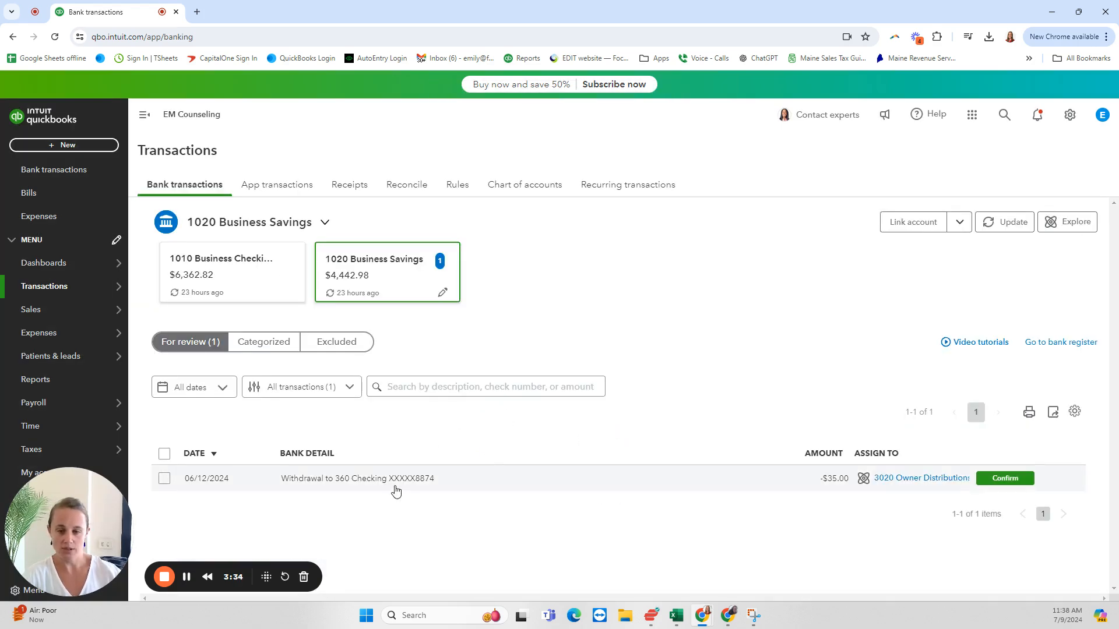
Step: Expand the 06/12/2024 withdrawal of $35.00 and assign the existing contact Unknown as its vendor/patient
click(378, 483)
scroll(377, 495, down, 3)
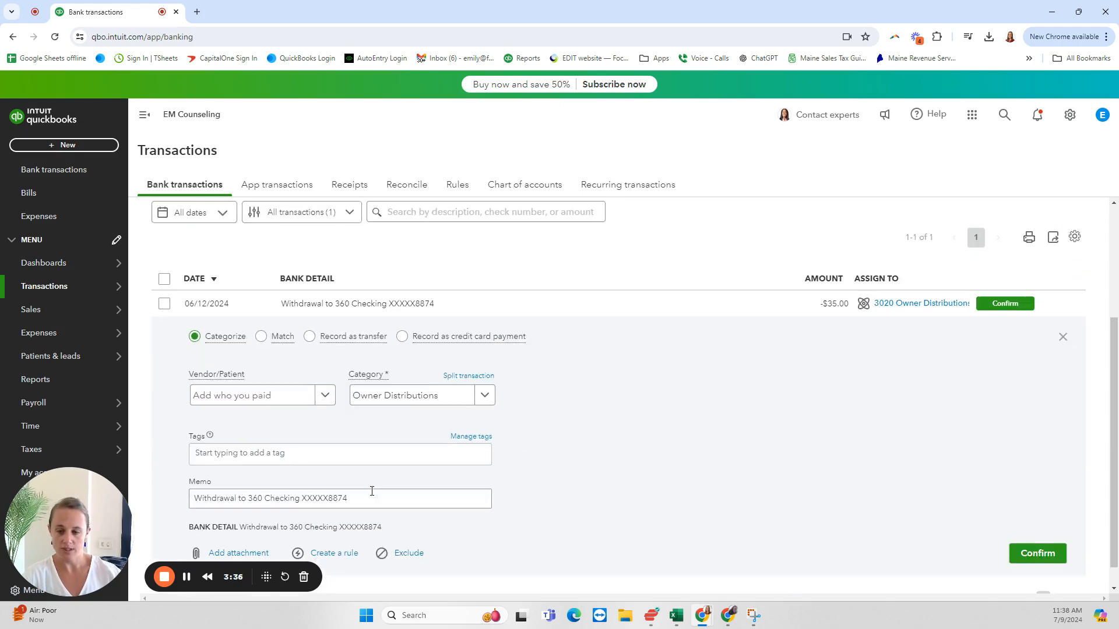
click(255, 393)
text(un)
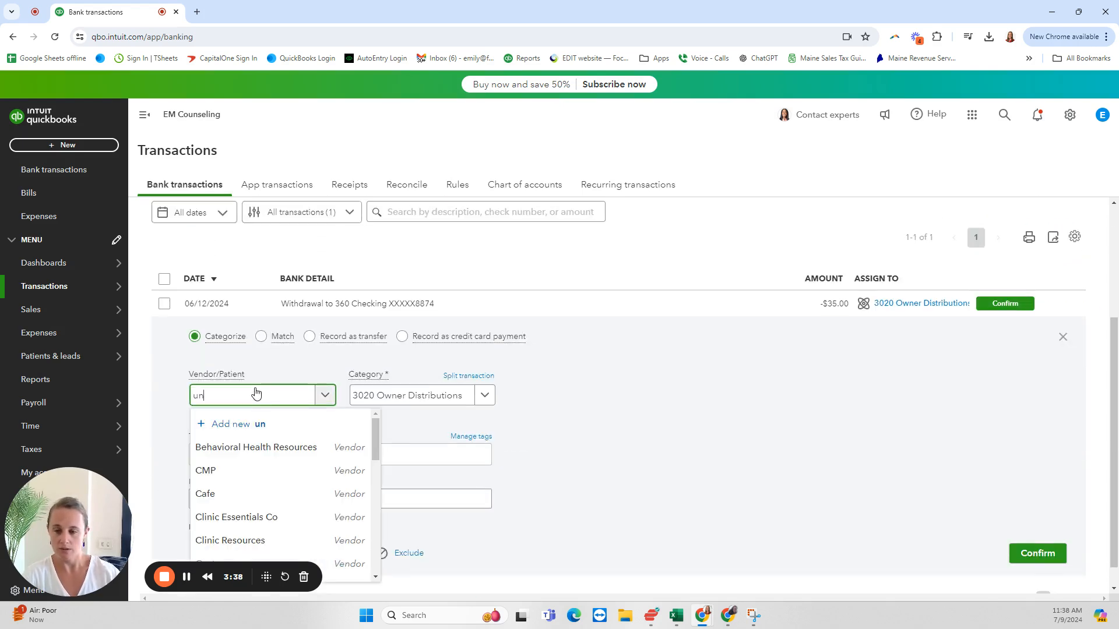
text(kn)
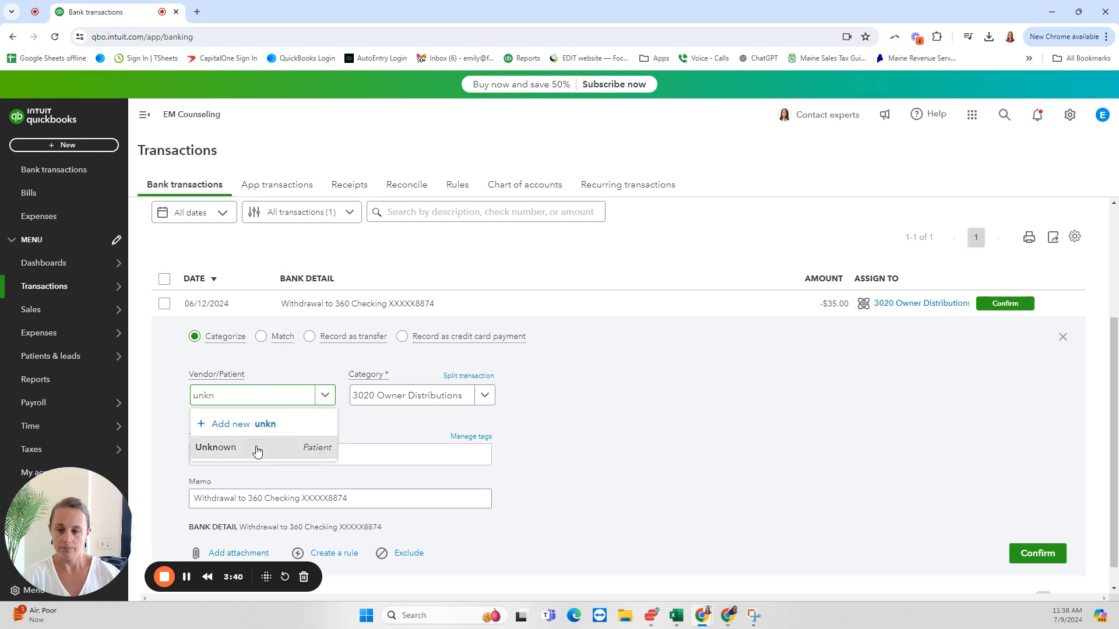
click(255, 447)
Step: Categorize the $35.00 withdrawal to 8000 SUSPENSE and confirm the transaction
click(389, 397)
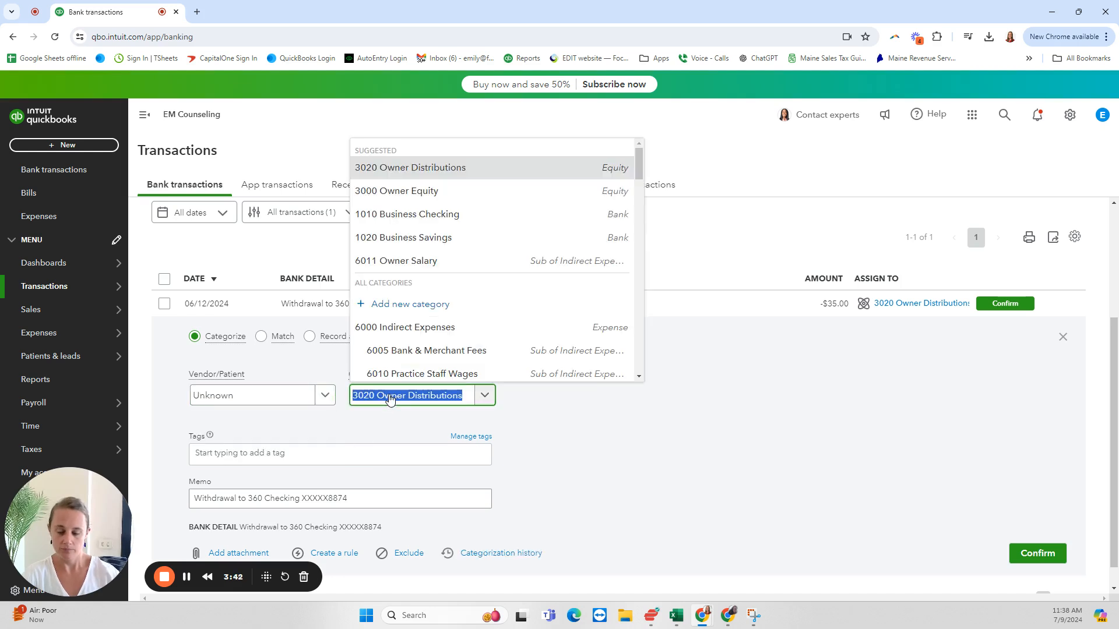
text(sus)
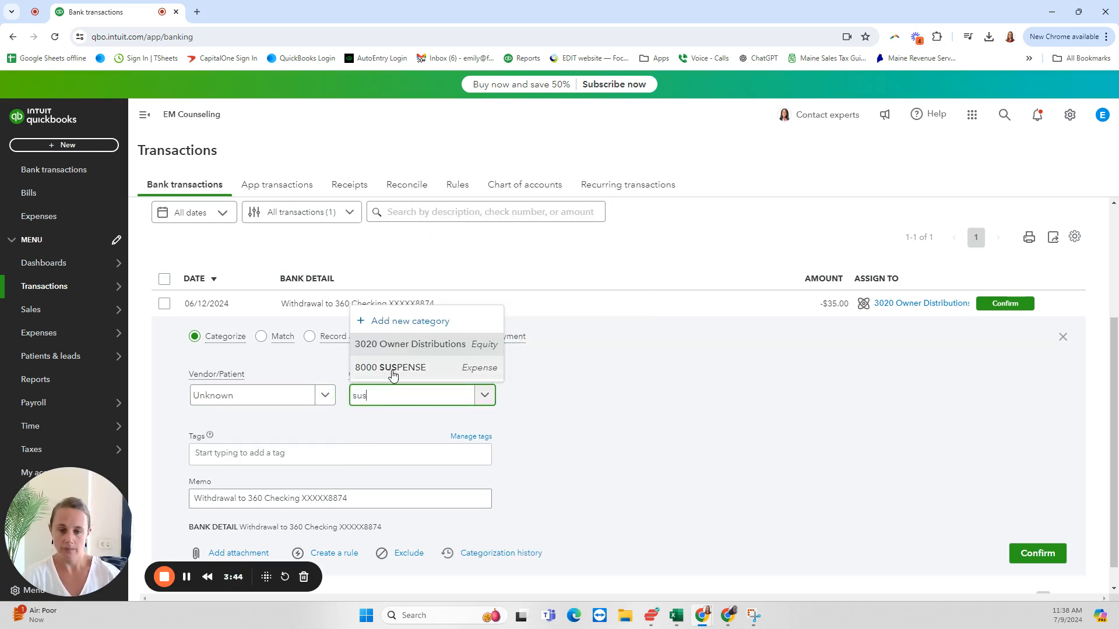
click(392, 372)
click(1038, 563)
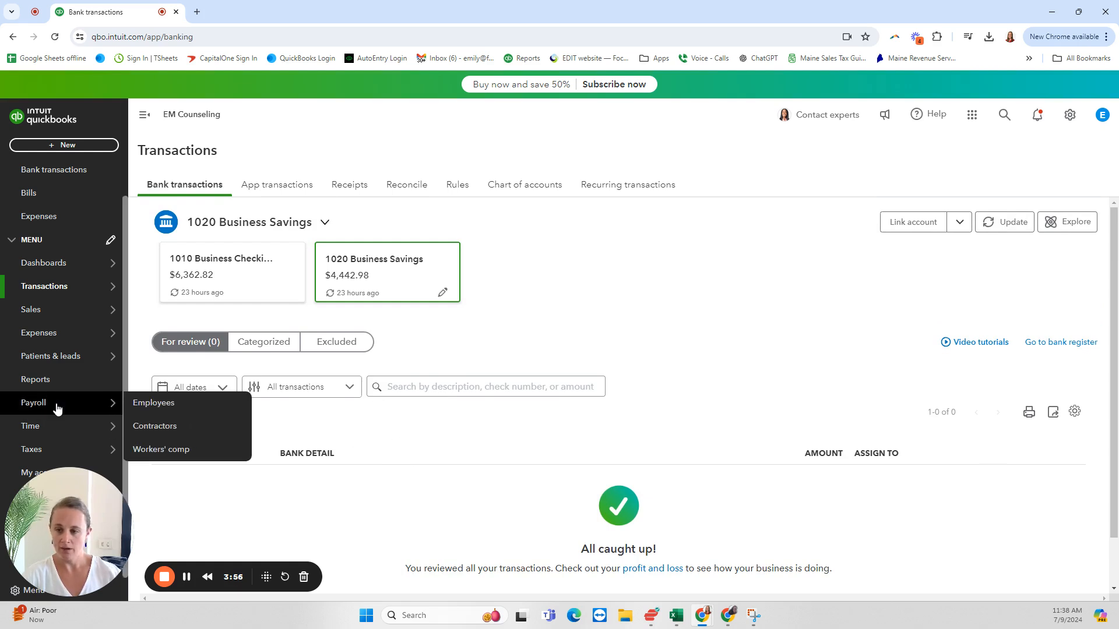
Step: Go to the Reports page and try to open the Profit and Loss report from Favorites
click(48, 380)
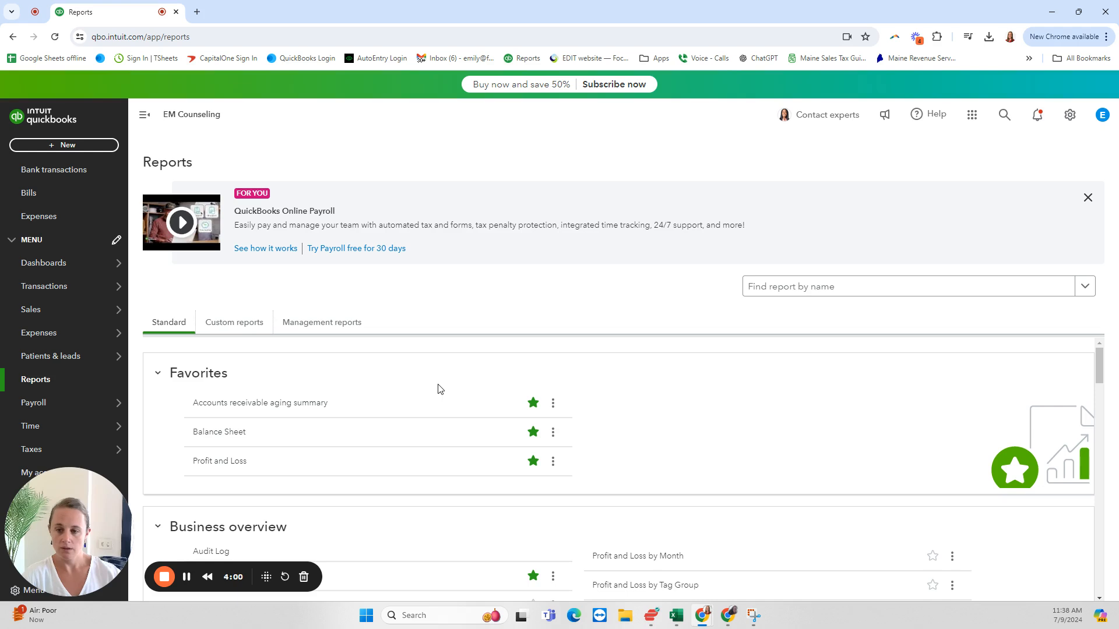
scroll(472, 352, down, 2)
scroll(547, 394, up, 2)
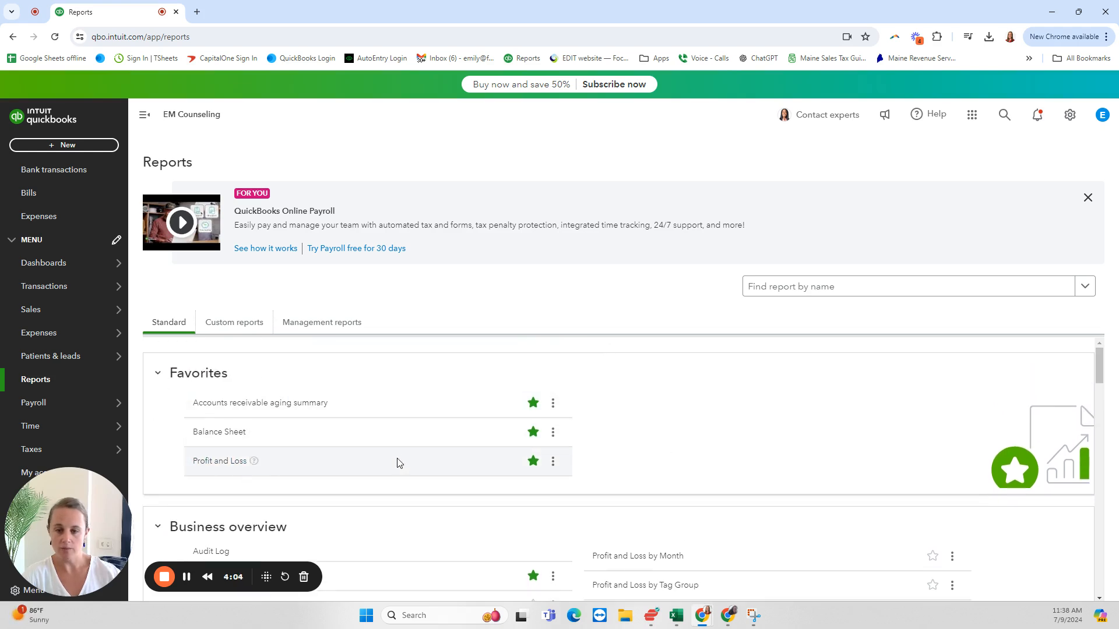
click(218, 461)
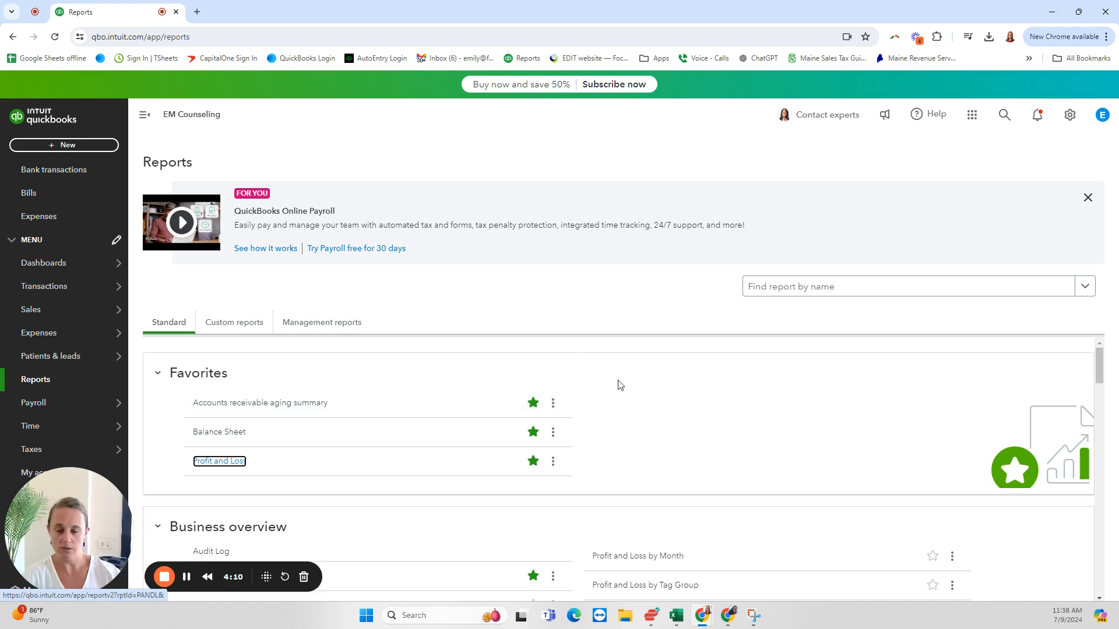
Step: Search the reports for "prof" and look through the Favorites, Business overview and Who owes you sections
scroll(618, 384, down, 2)
scroll(619, 385, up, 1)
scroll(619, 384, down, 1)
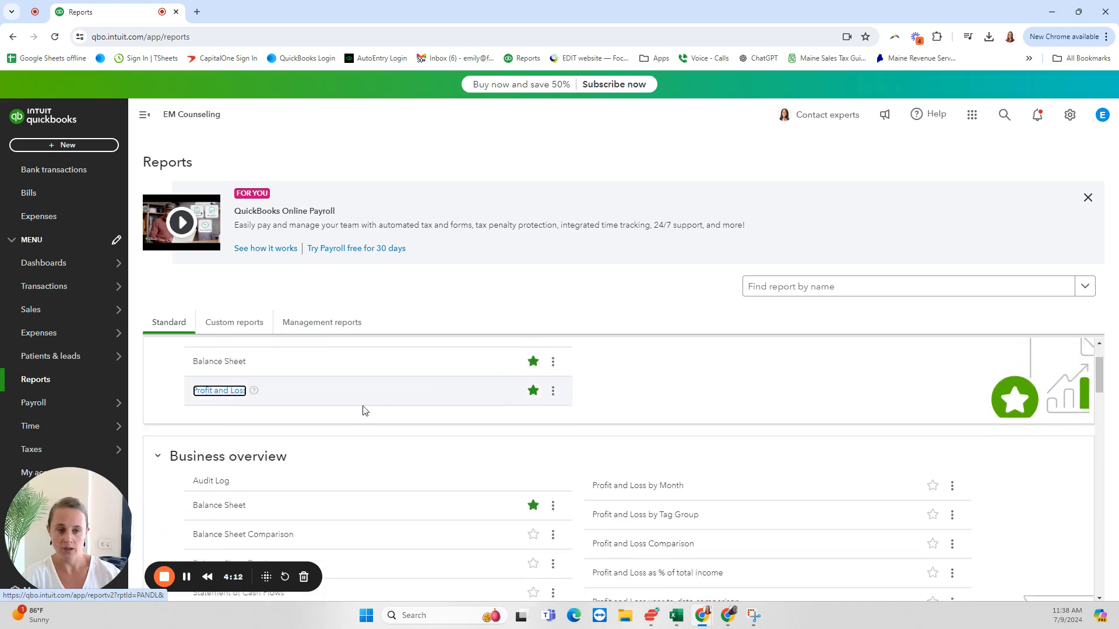
click(764, 286)
text(pr)
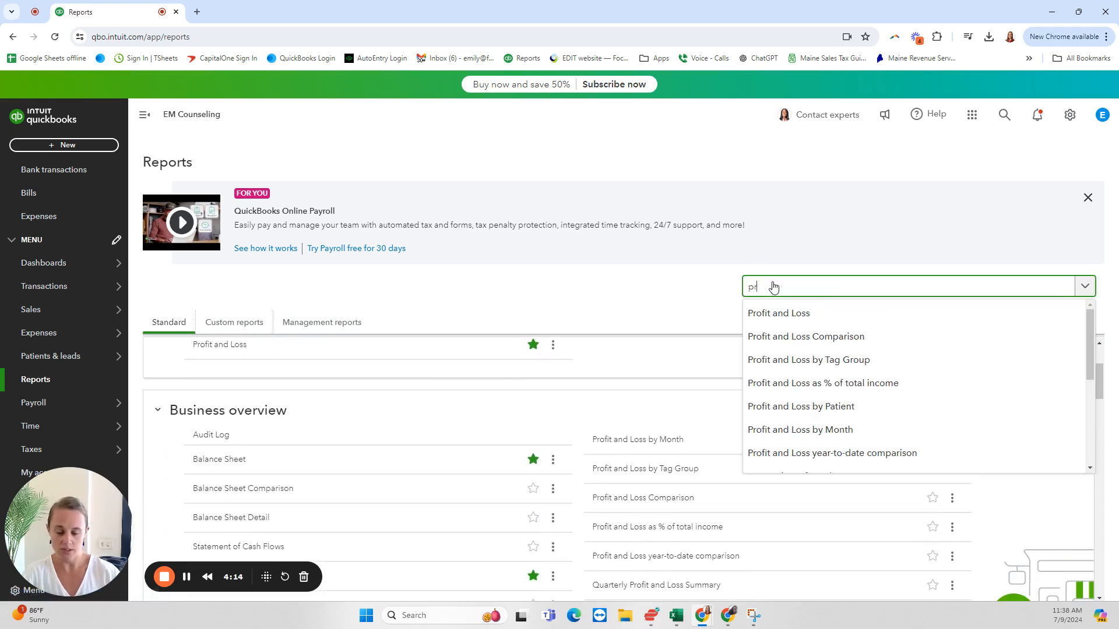
text(of)
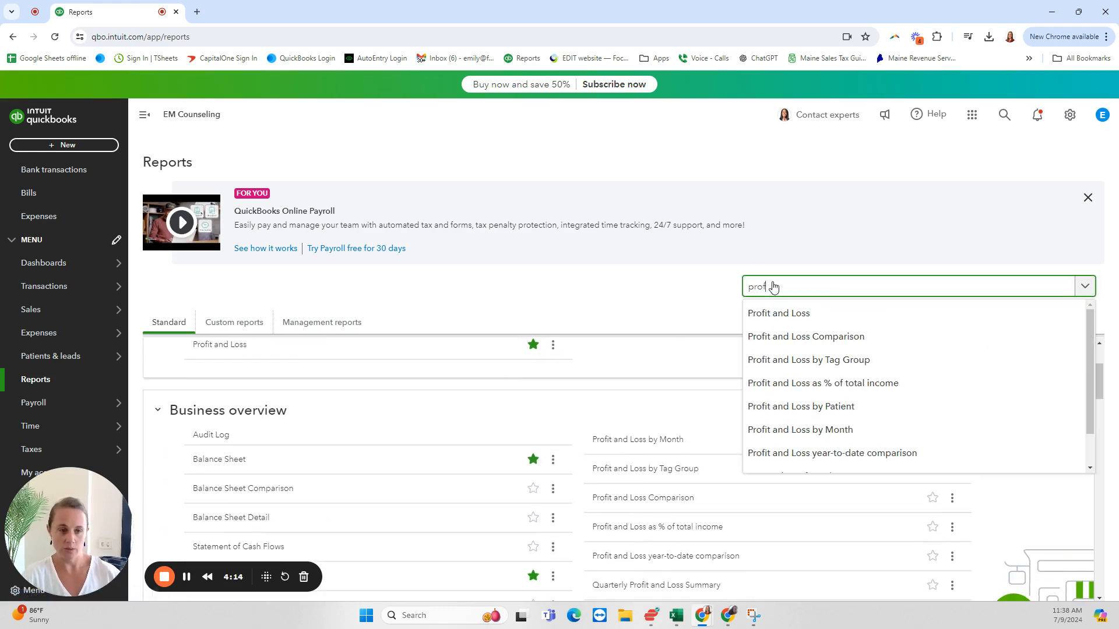
click(658, 296)
scroll(714, 342, up, 2)
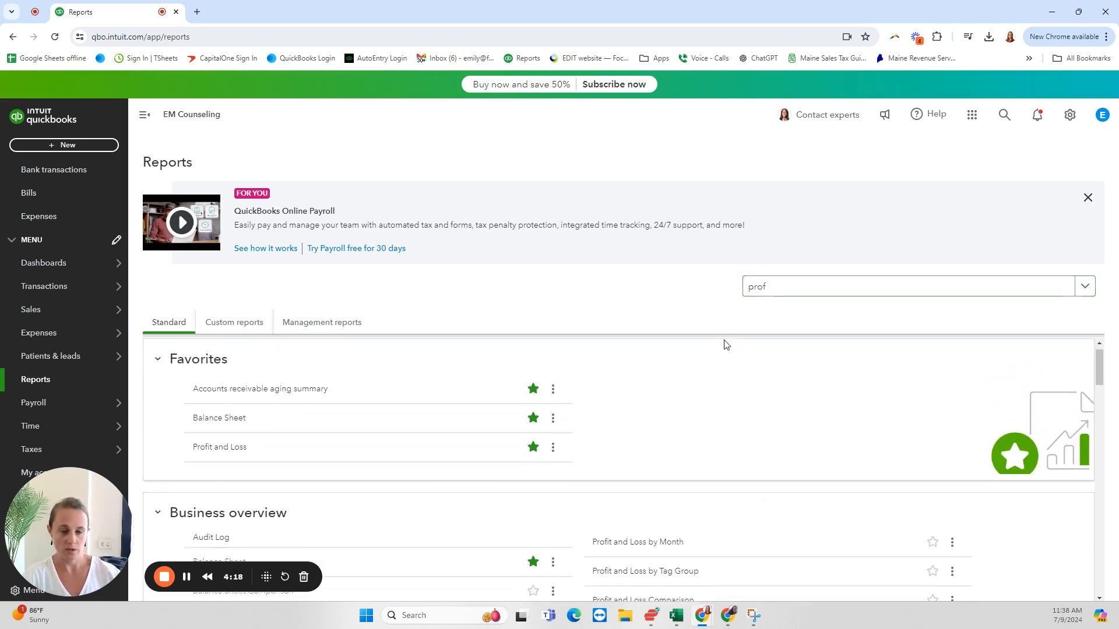
scroll(726, 345, down, 1)
scroll(617, 465, down, 1)
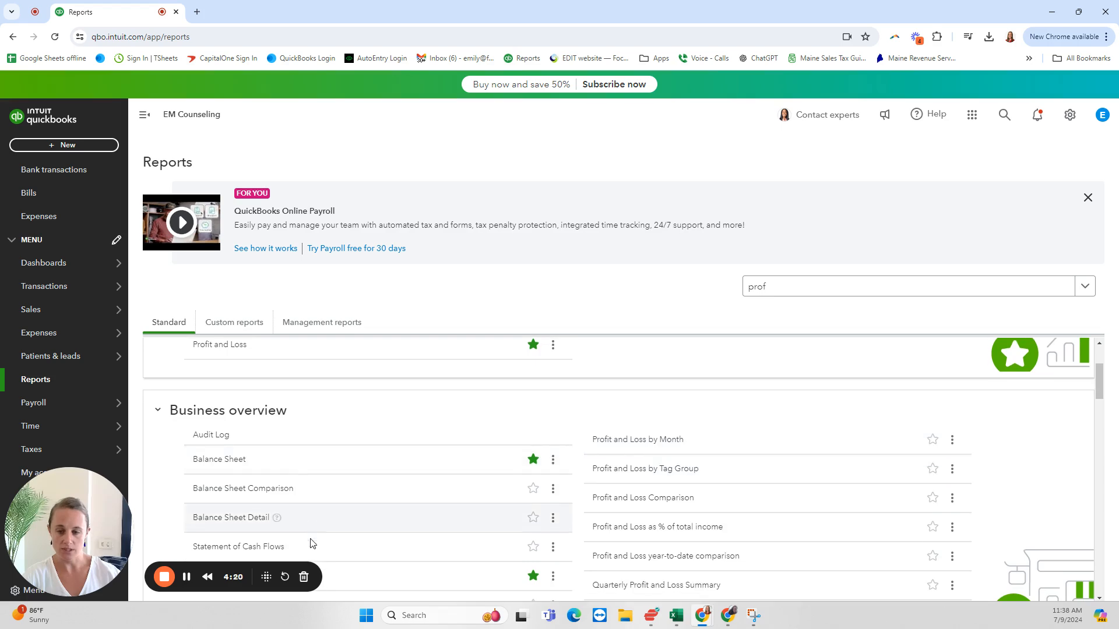
scroll(620, 456, down, 4)
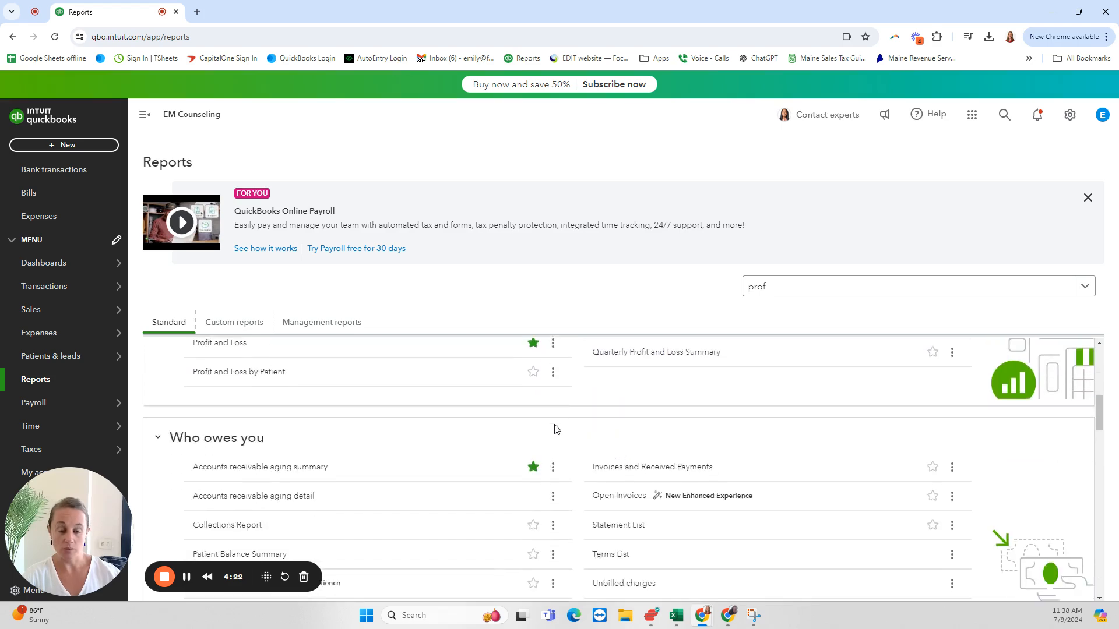
Step: Open the Profit and Loss report from the Favorites section of the report list
scroll(568, 428, down, 3)
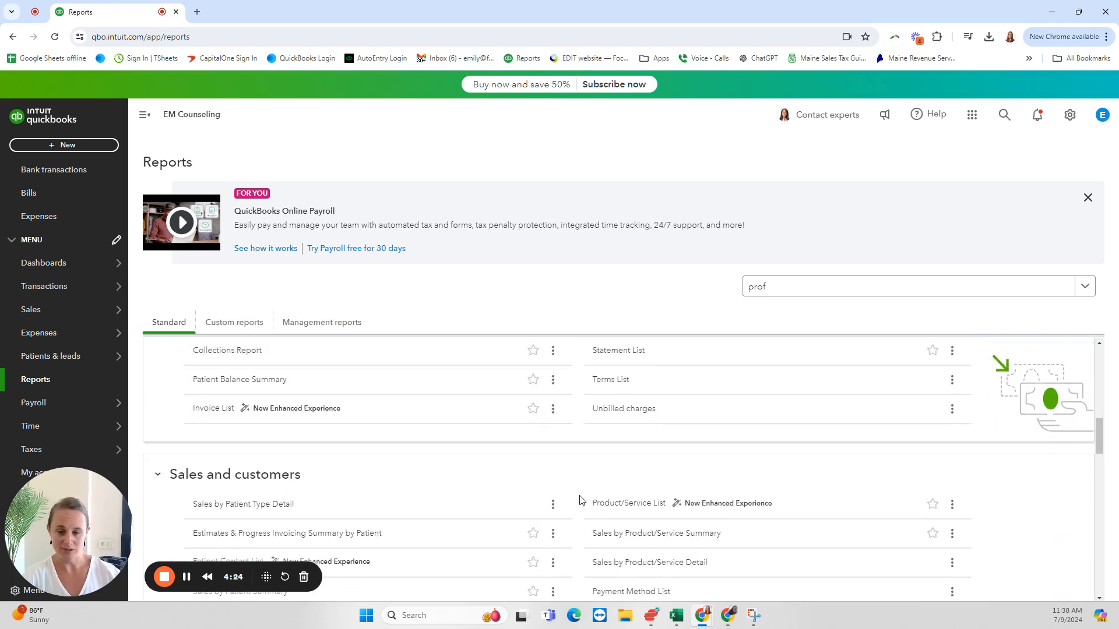
scroll(581, 499, up, 2)
scroll(581, 498, up, 7)
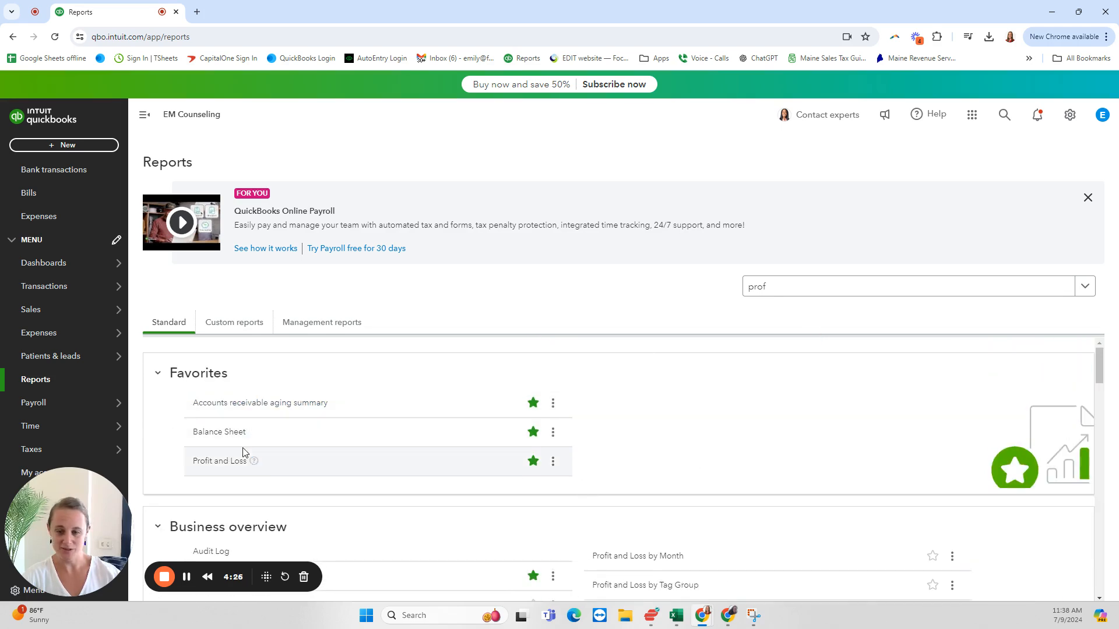
click(221, 463)
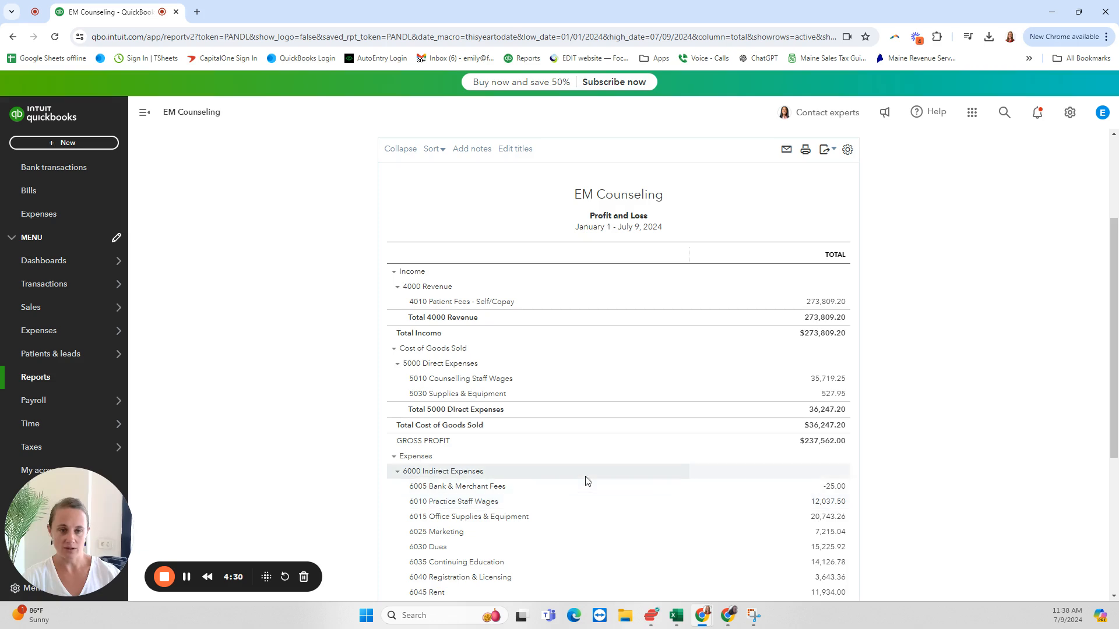
Step: Set the Profit and Loss report period to This Year-to-last-month and run the report
scroll(587, 483, up, 1)
scroll(587, 483, down, 3)
scroll(558, 389, up, 3)
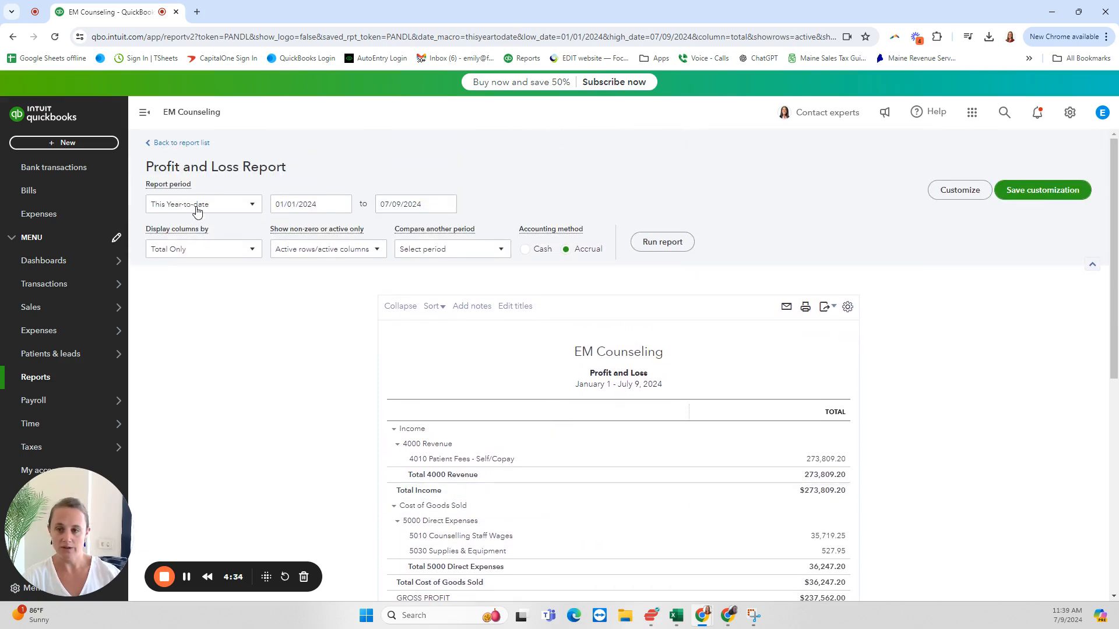
click(234, 213)
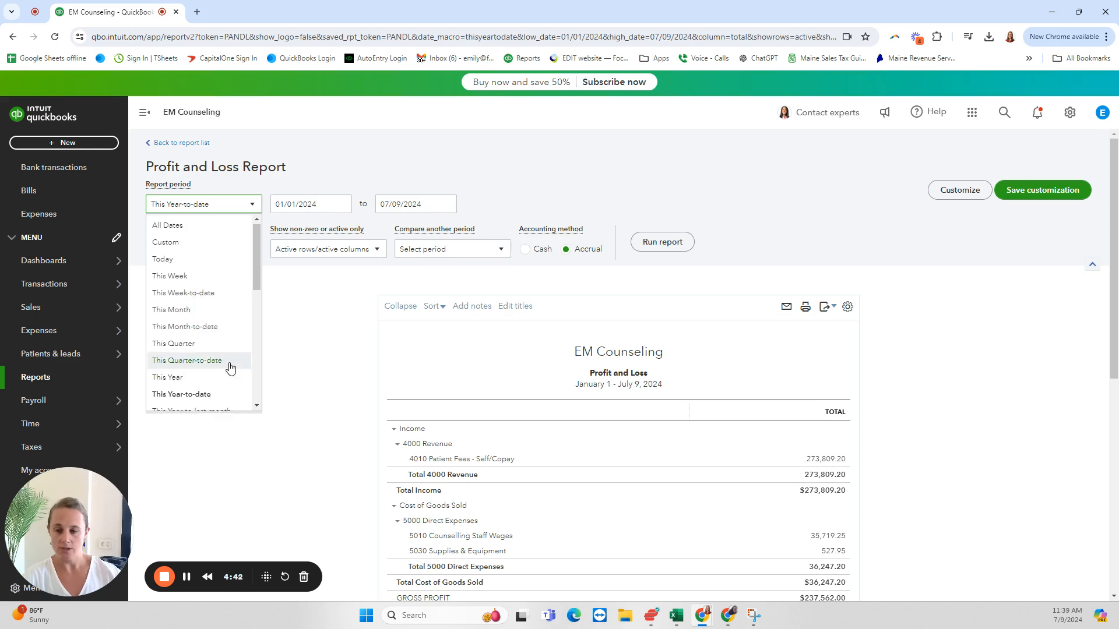
scroll(230, 364, down, 4)
scroll(229, 366, up, 3)
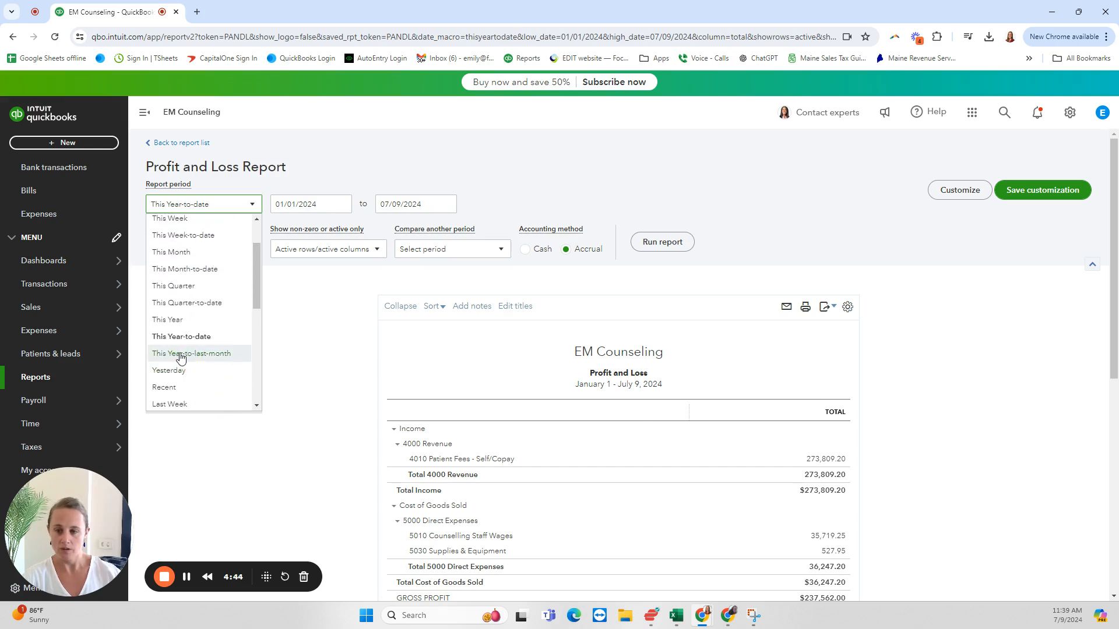
click(182, 354)
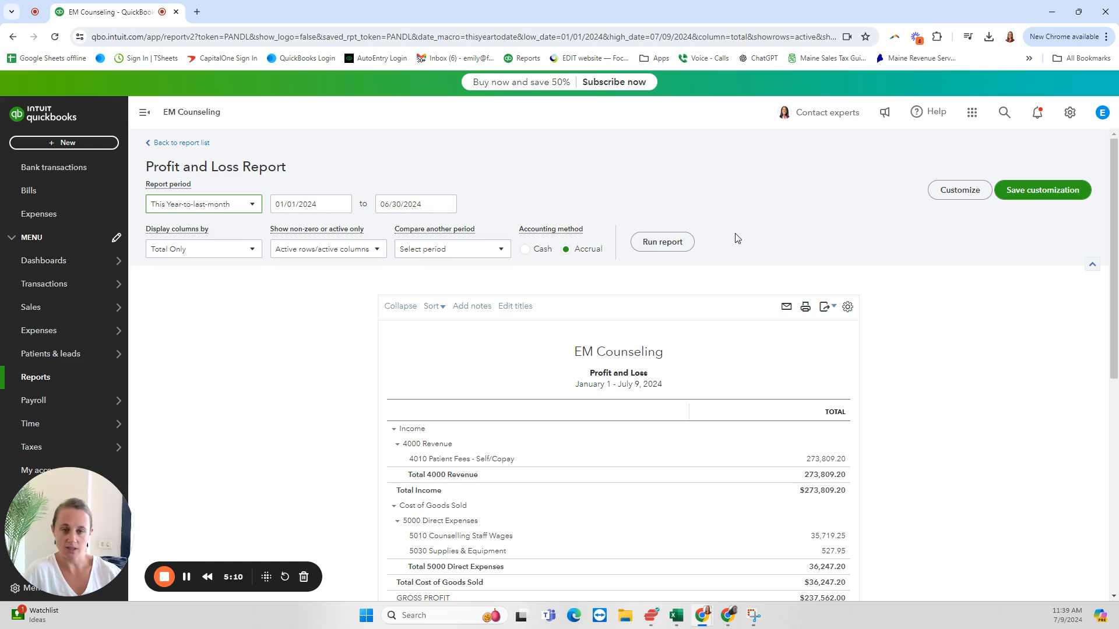
click(662, 244)
scroll(697, 292, down, 2)
scroll(898, 385, up, 2)
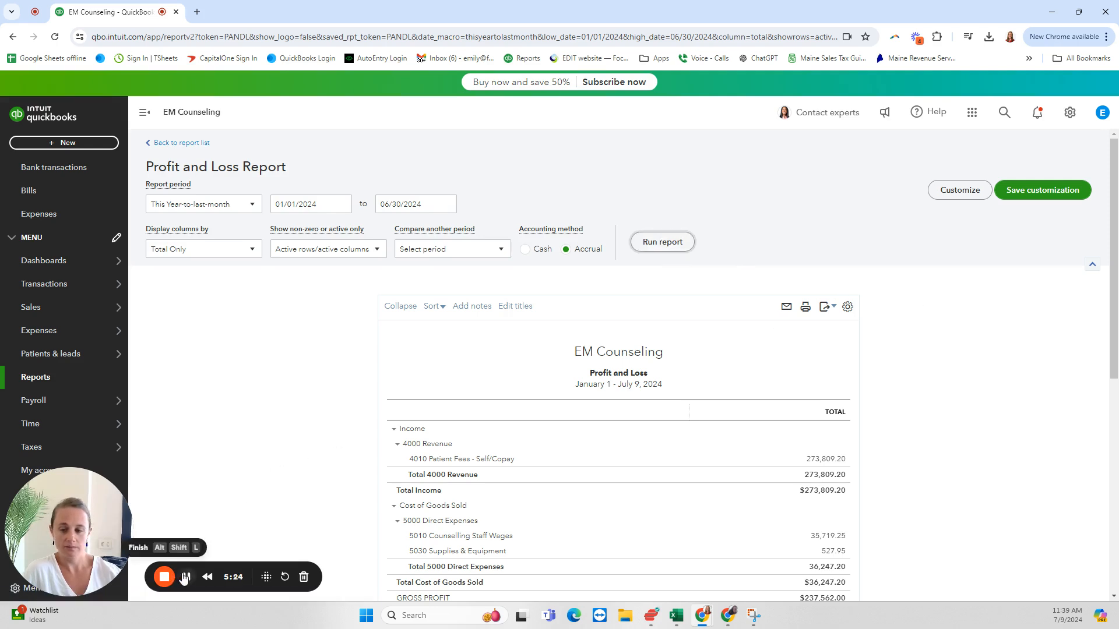
click(186, 577)
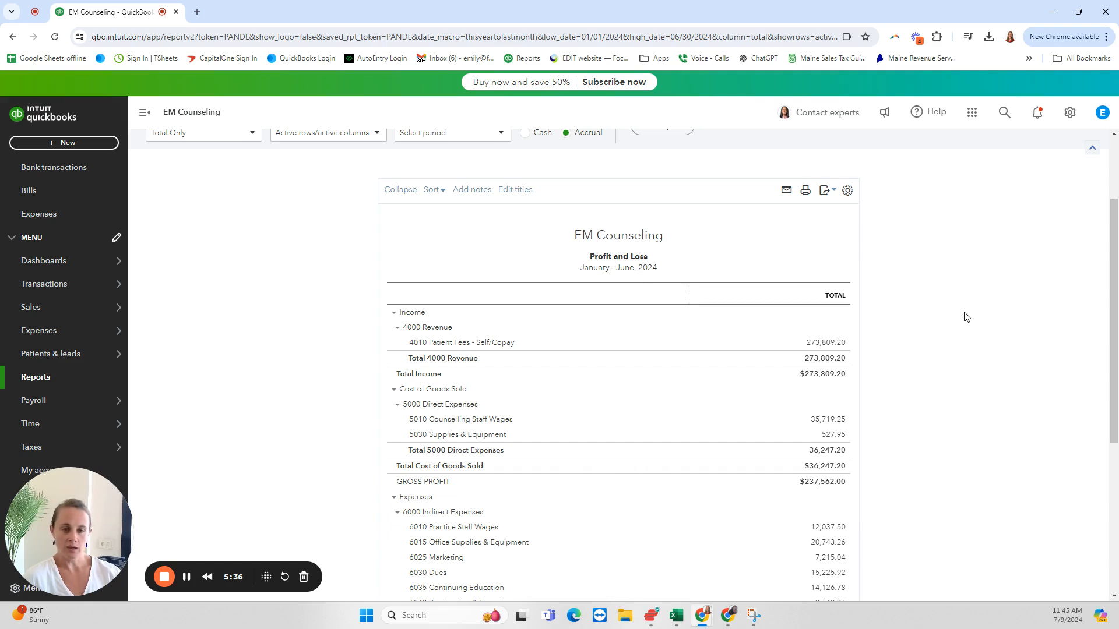
Step: Review the January to June 2024 Profit and Loss, covering income, direct and indirect expenses, 8000 SUSPENSE and net income
scroll(1111, 296, down, 1)
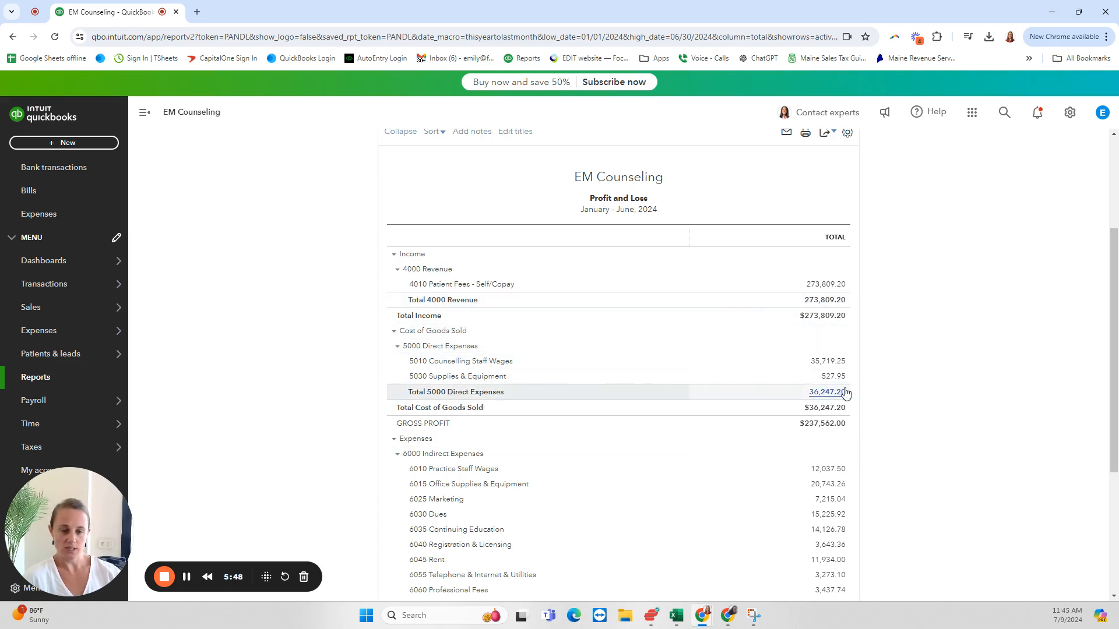
scroll(744, 452, down, 2)
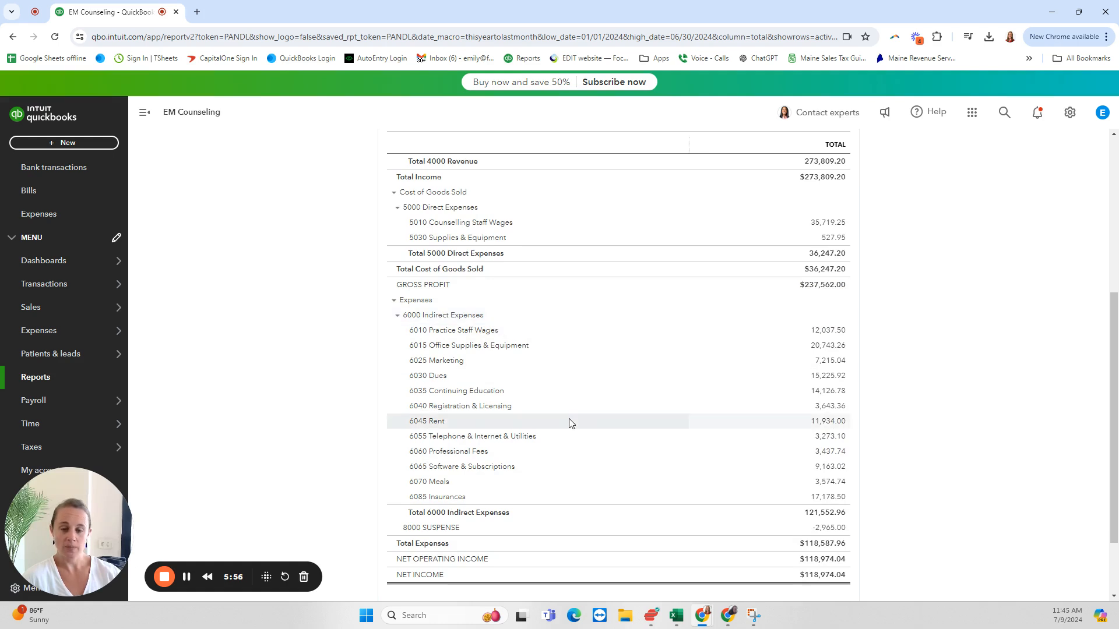
scroll(569, 424, down, 1)
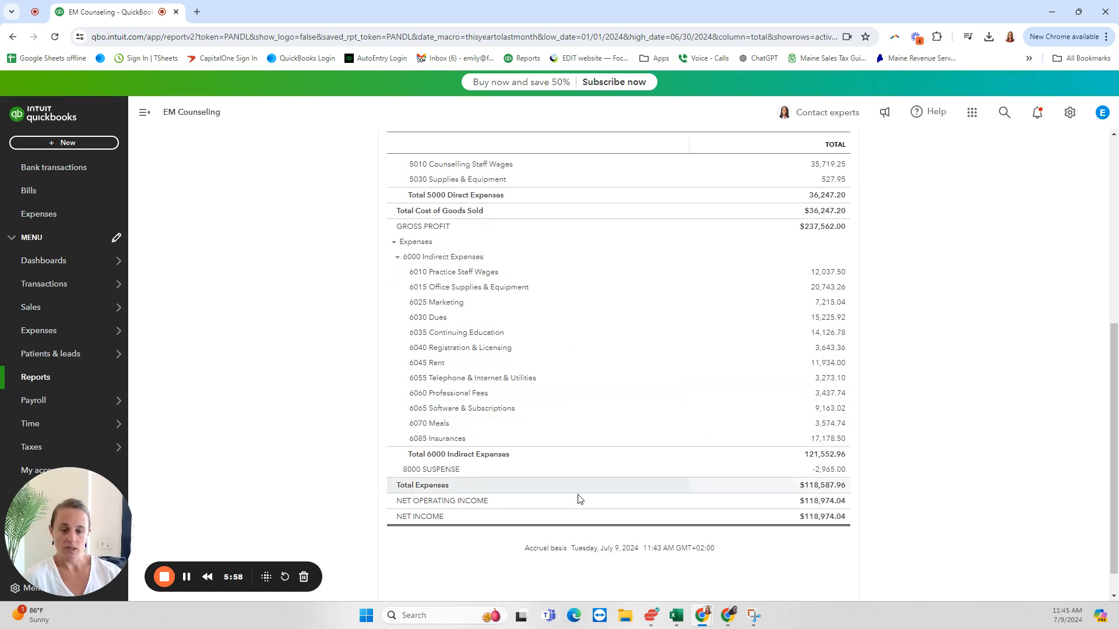
scroll(864, 250, up, 5)
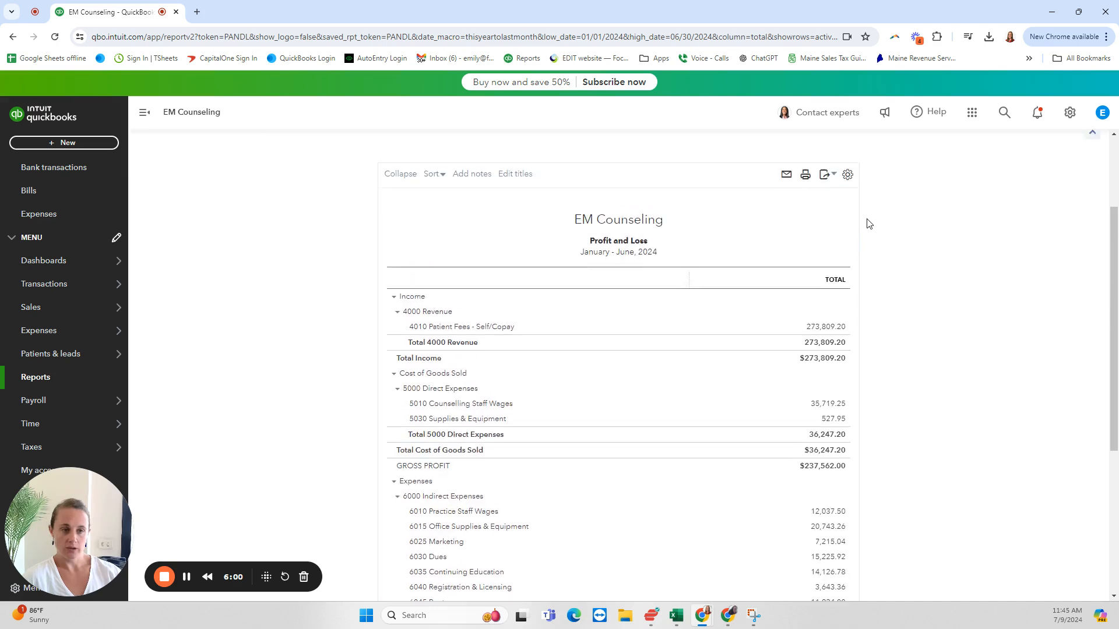
scroll(996, 357, down, 2)
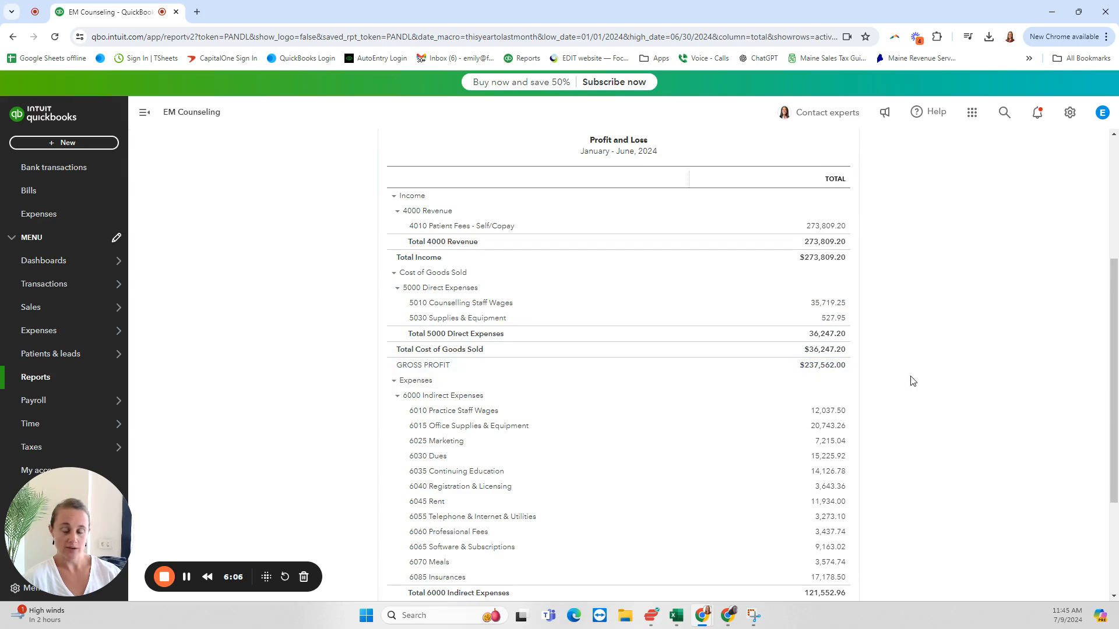
scroll(913, 381, down, 2)
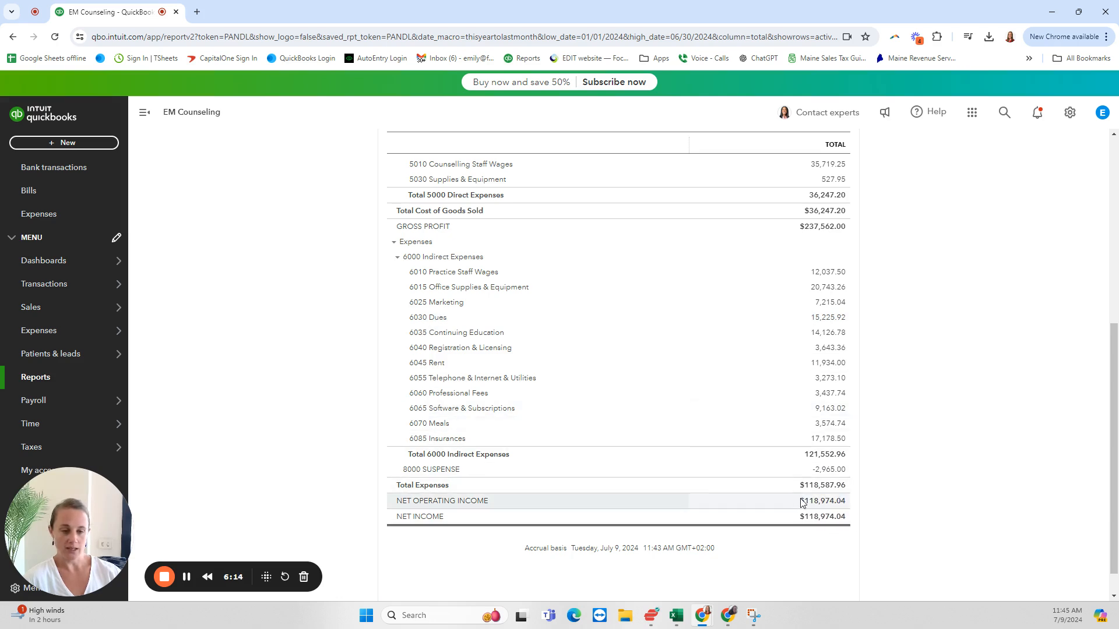
scroll(907, 546, up, 1)
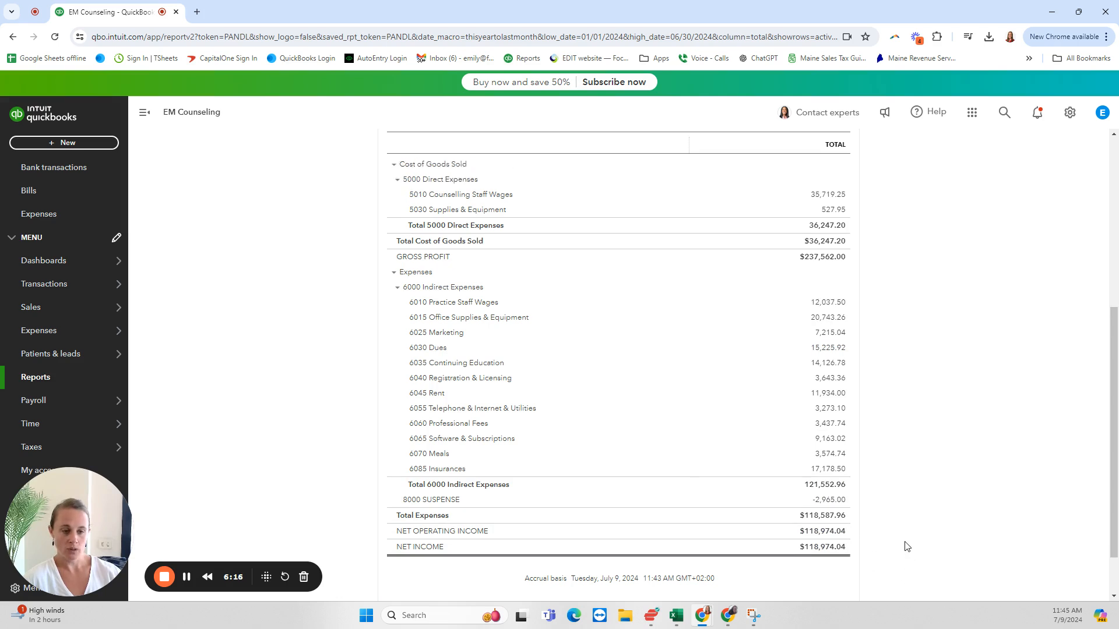
scroll(907, 546, up, 2)
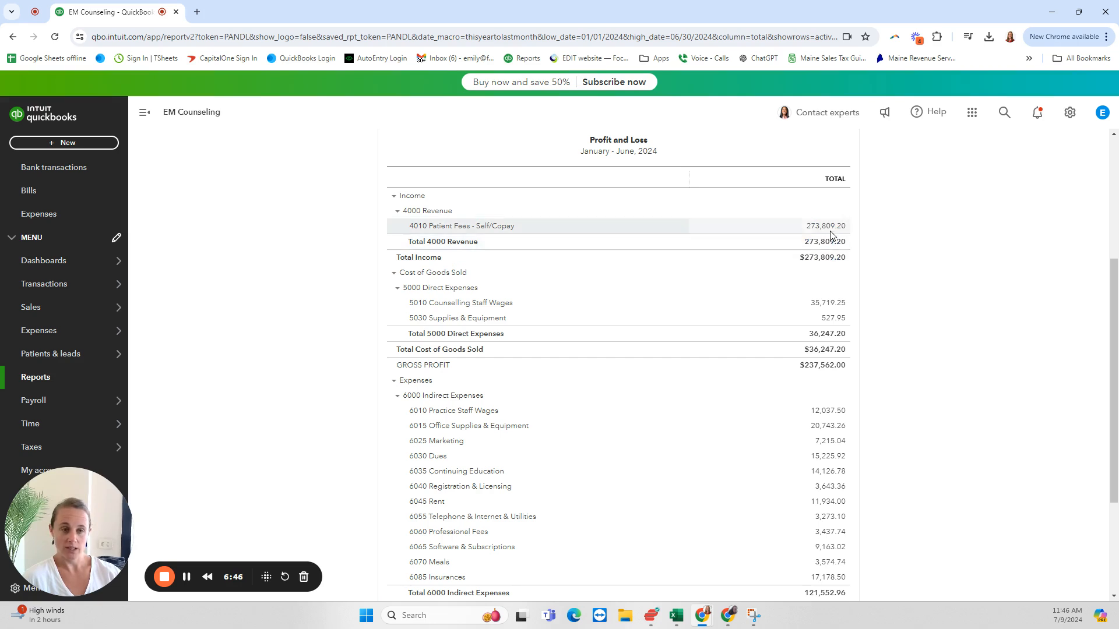
scroll(937, 309, down, 2)
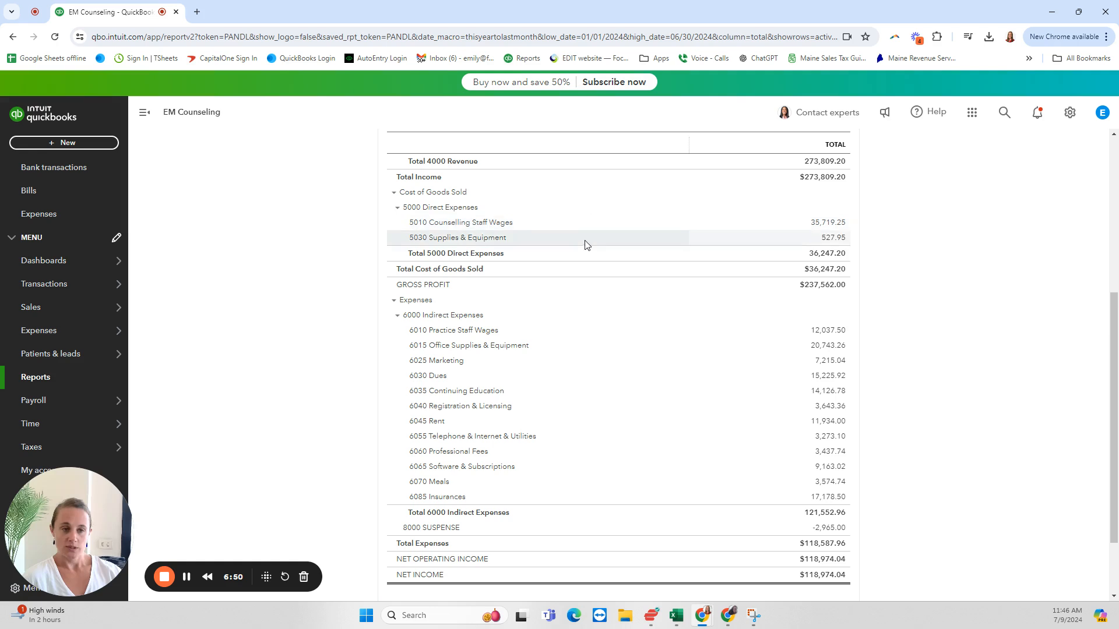
scroll(933, 293, up, 2)
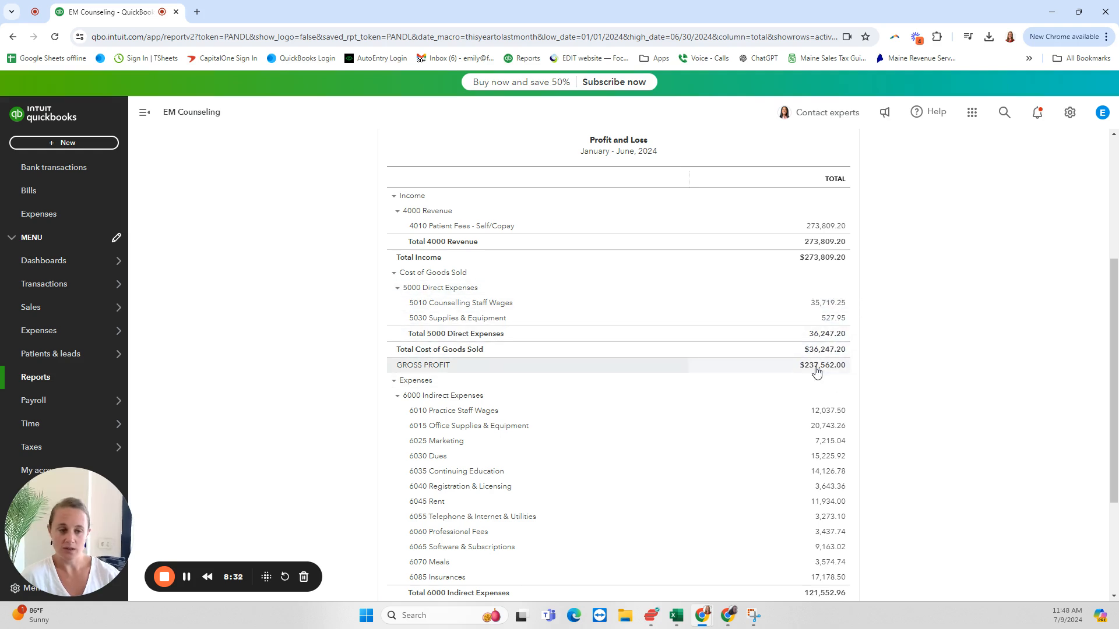
scroll(871, 364, down, 1)
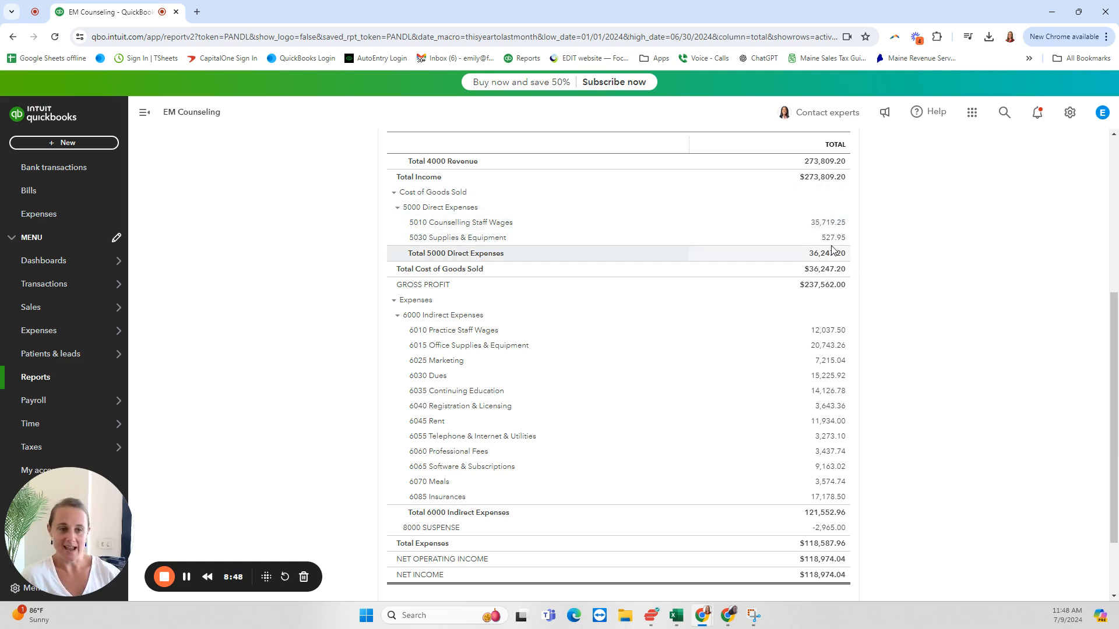
scroll(832, 250, up, 2)
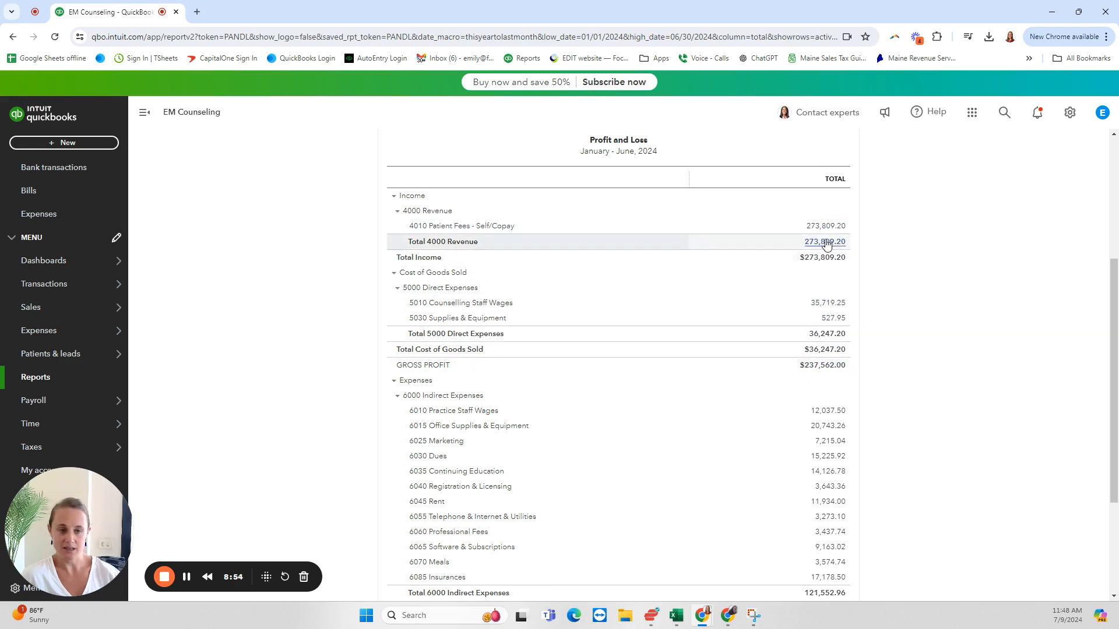
scroll(885, 371, down, 3)
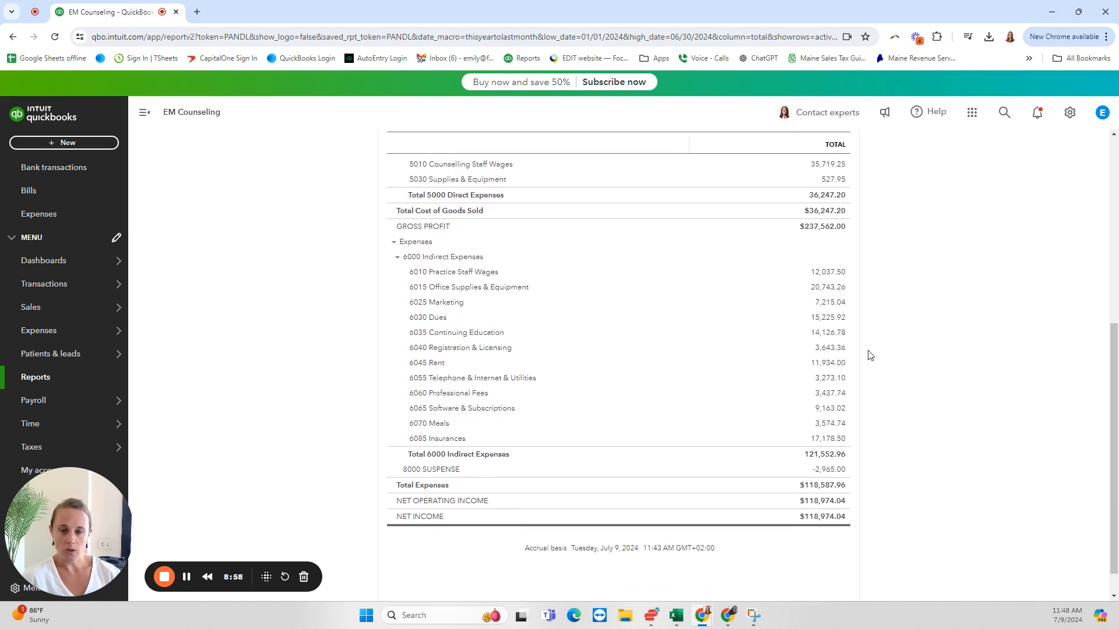
scroll(884, 329, down, 1)
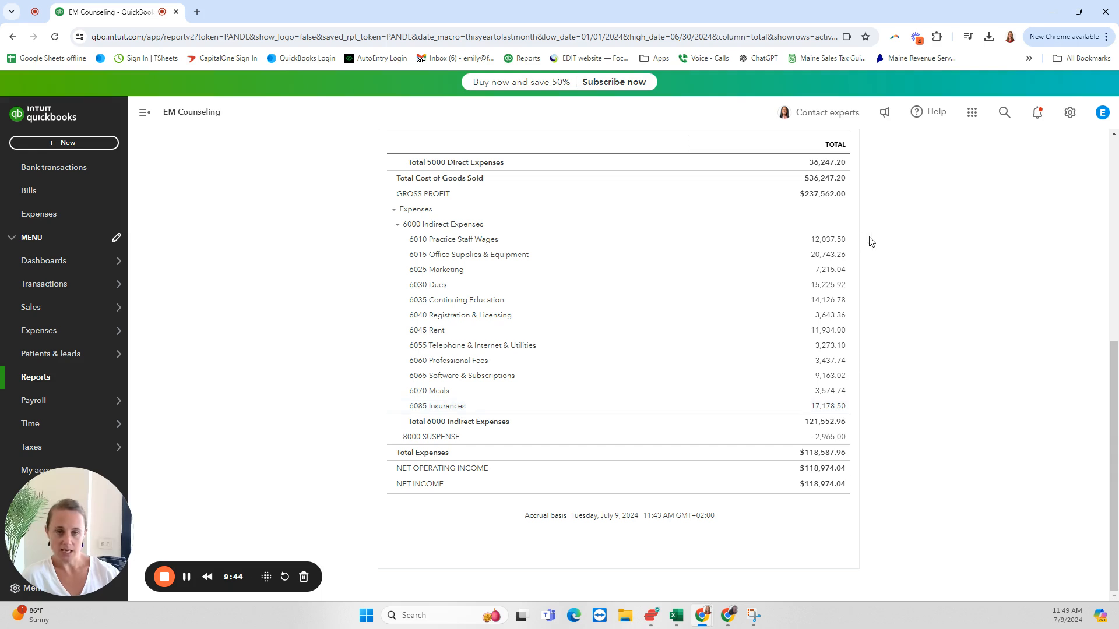
scroll(872, 241, up, 1)
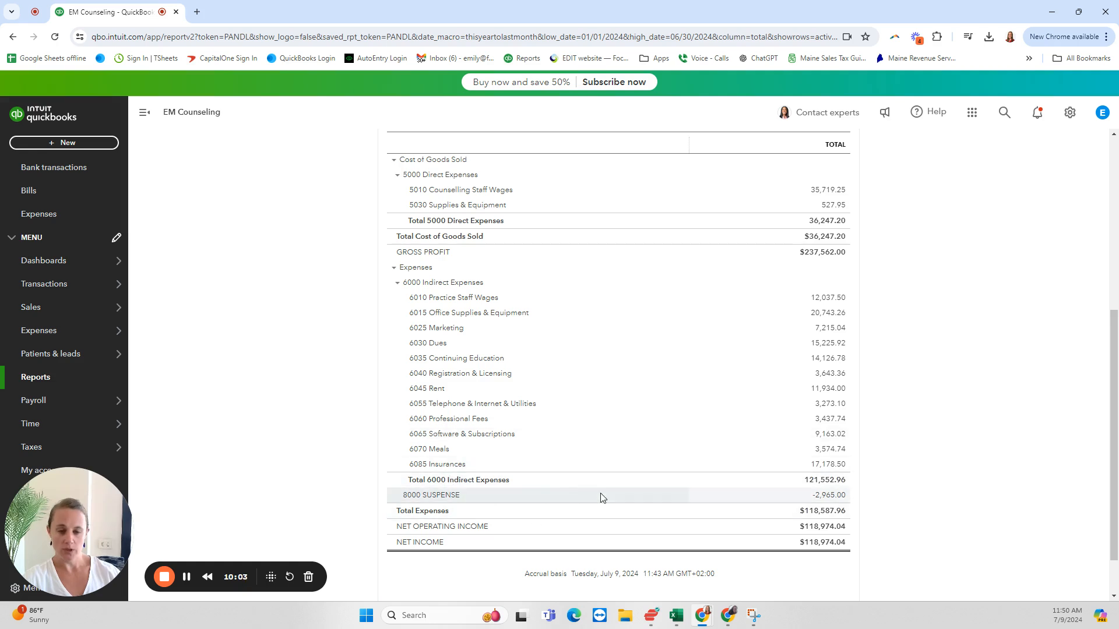
scroll(874, 486, down, 1)
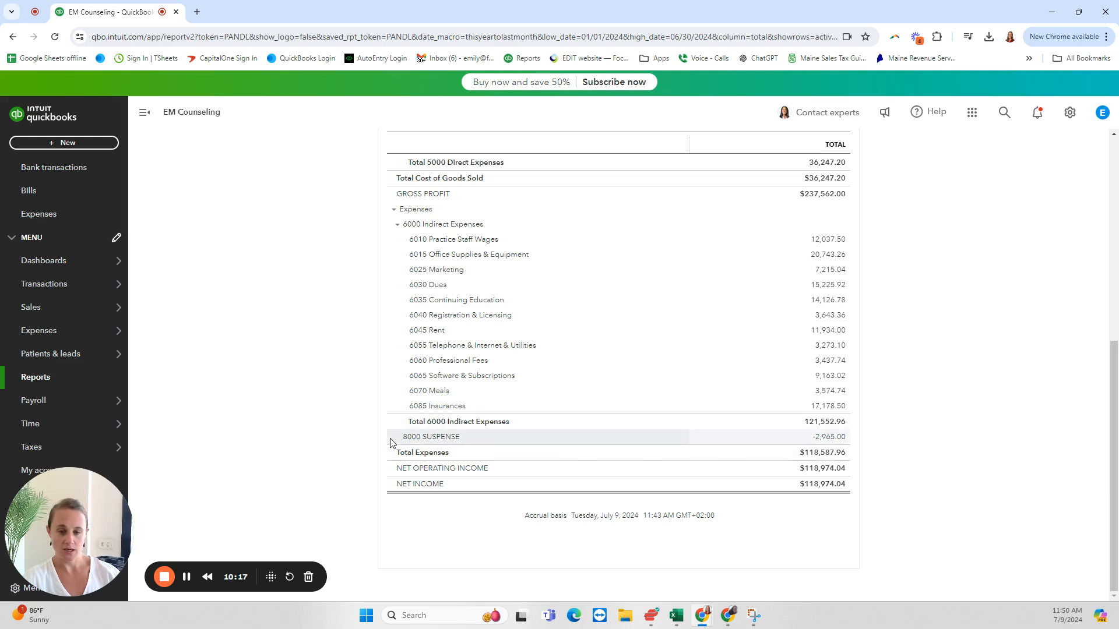
Step: Highlight the 8000 SUSPENSE line and open the transaction report behind its total
drag(392, 441, 852, 441)
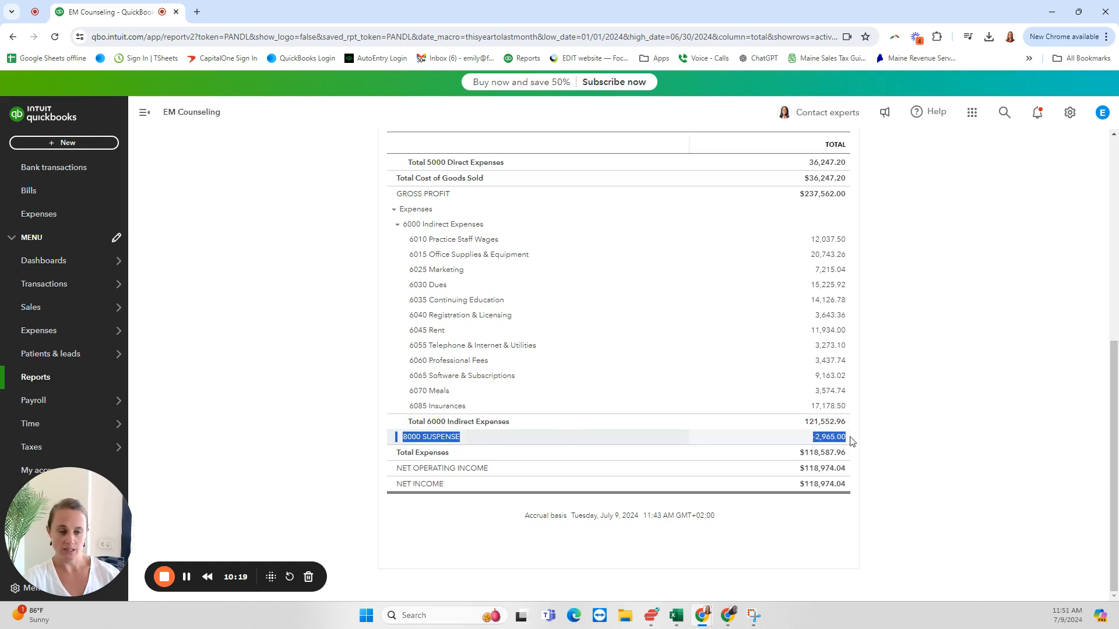
click(875, 441)
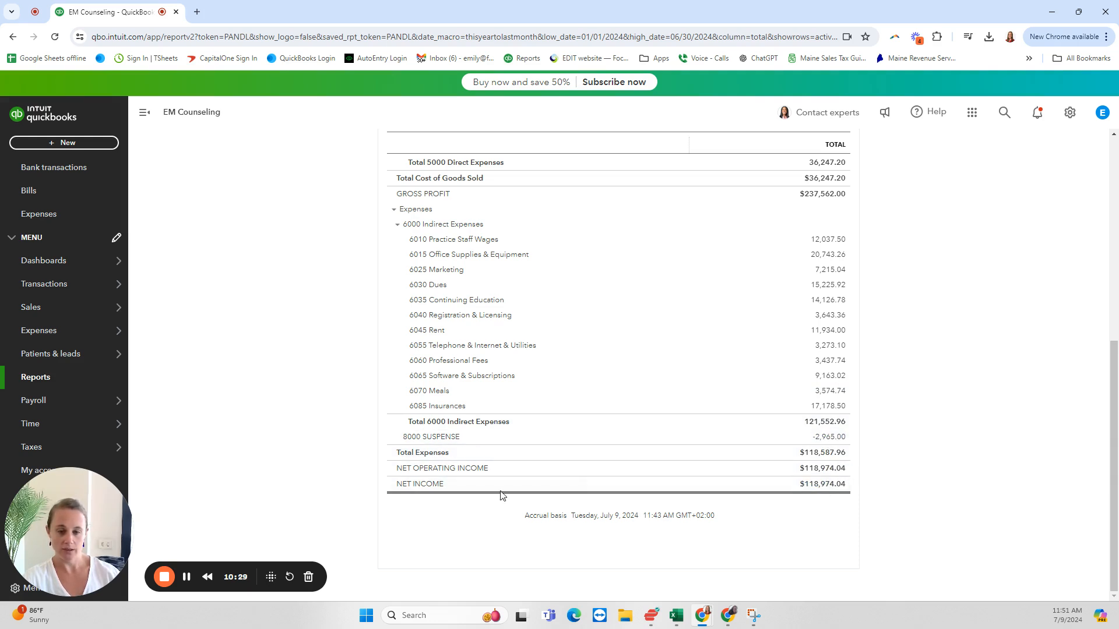
click(834, 442)
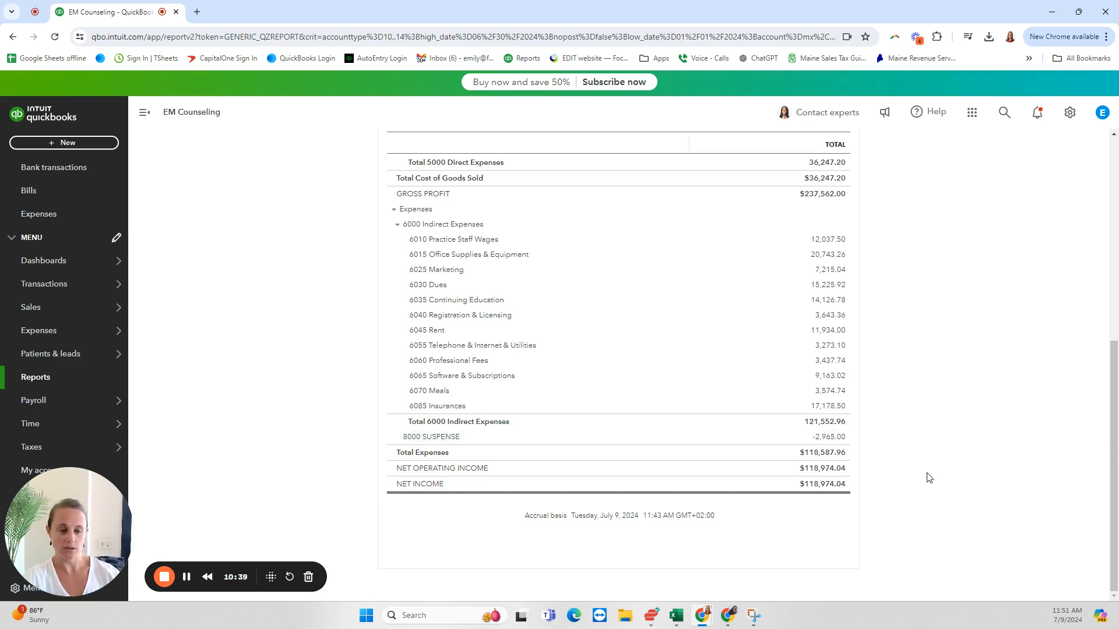
click(835, 438)
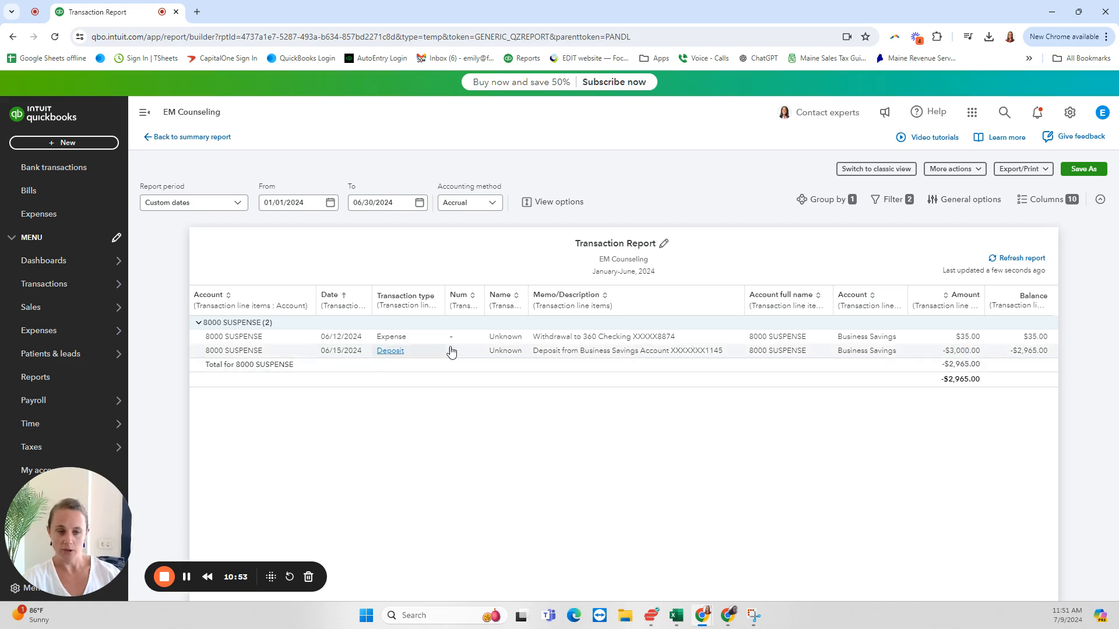
Step: Open the 06/15/2024 suspense deposit of $3,000.00 and set its first line as received from All Patients
click(960, 352)
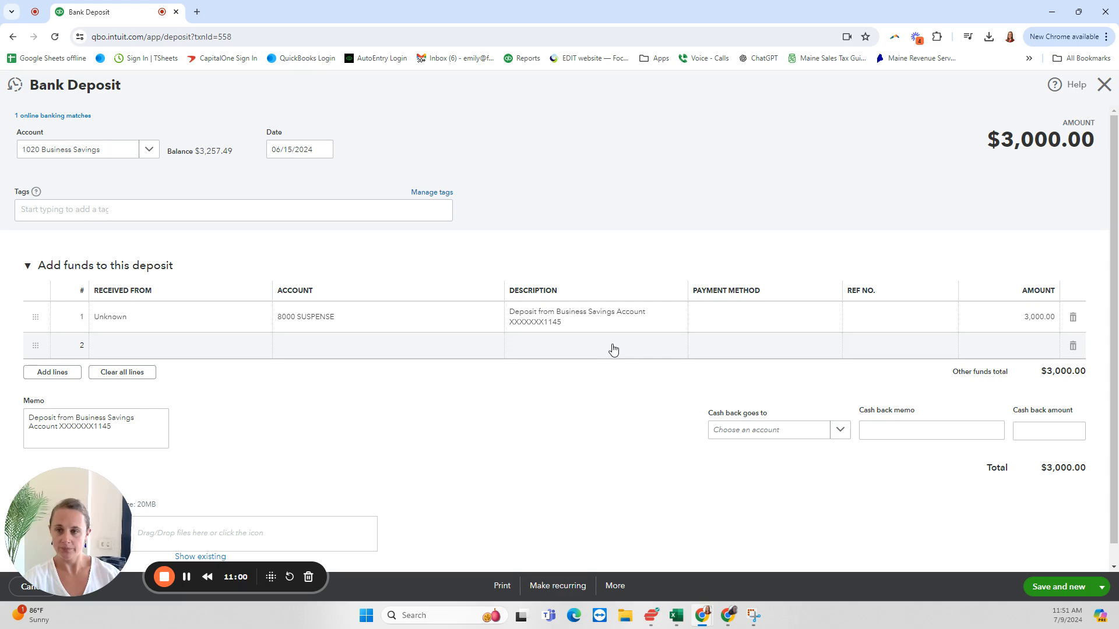
click(170, 324)
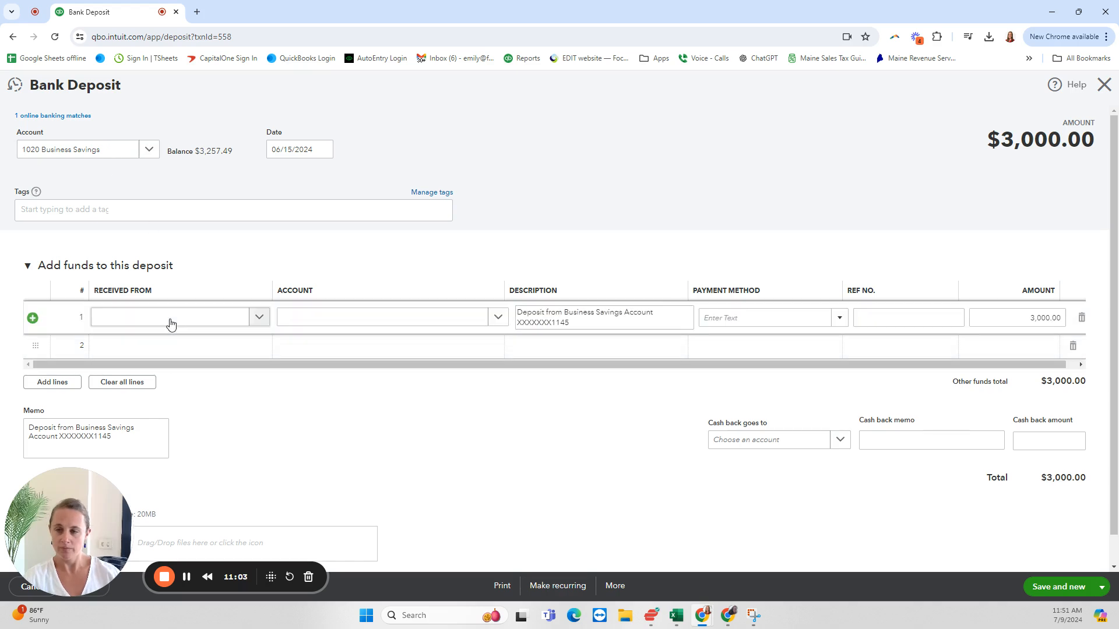
double_click(170, 324)
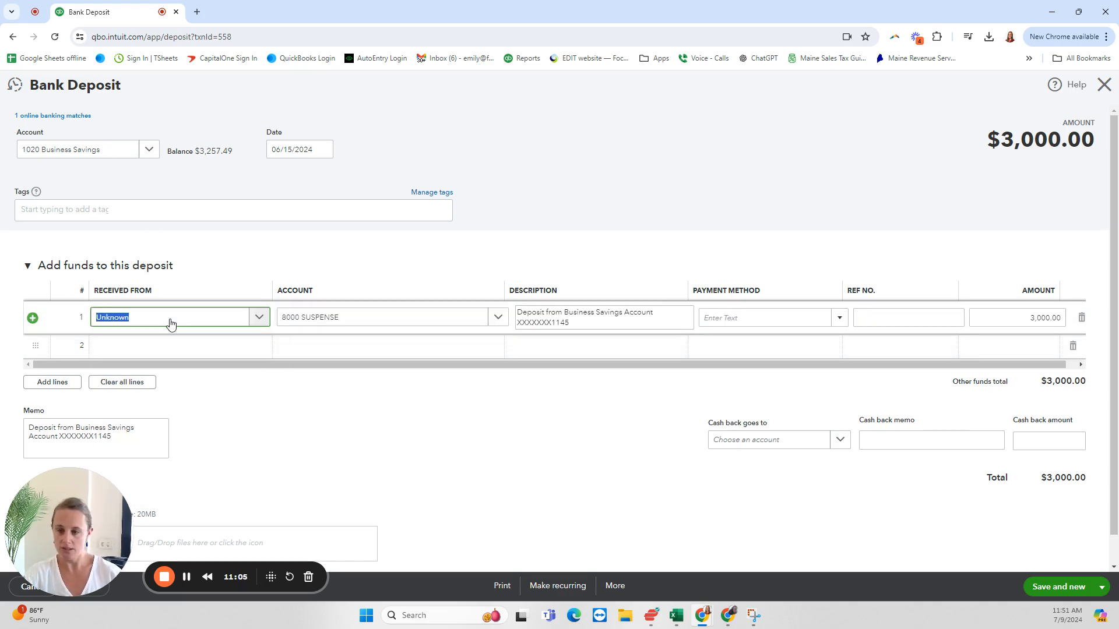
text(all)
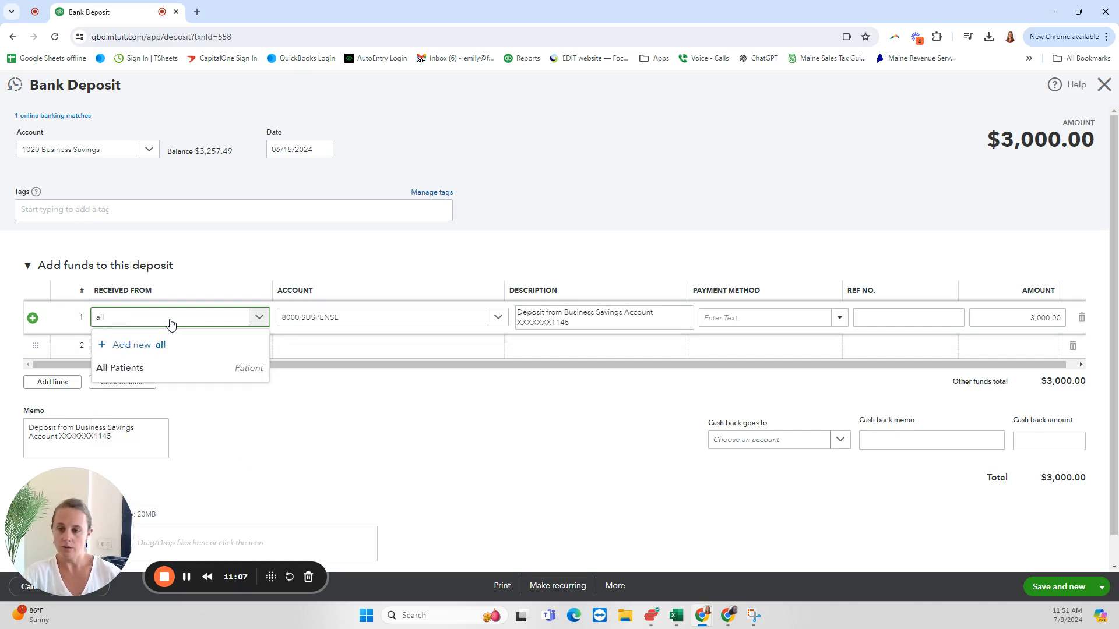
click(149, 367)
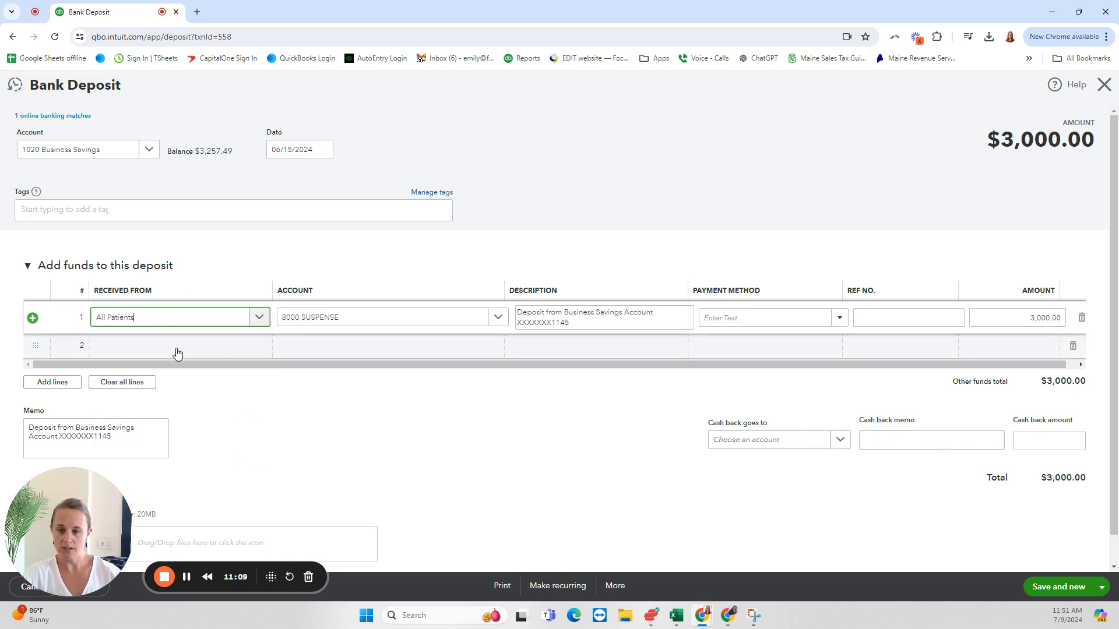
Step: Reclassify the deposit line to 4010 Patient Fees - Self/Copay, save and close the deposit, and refresh the transaction report
click(350, 322)
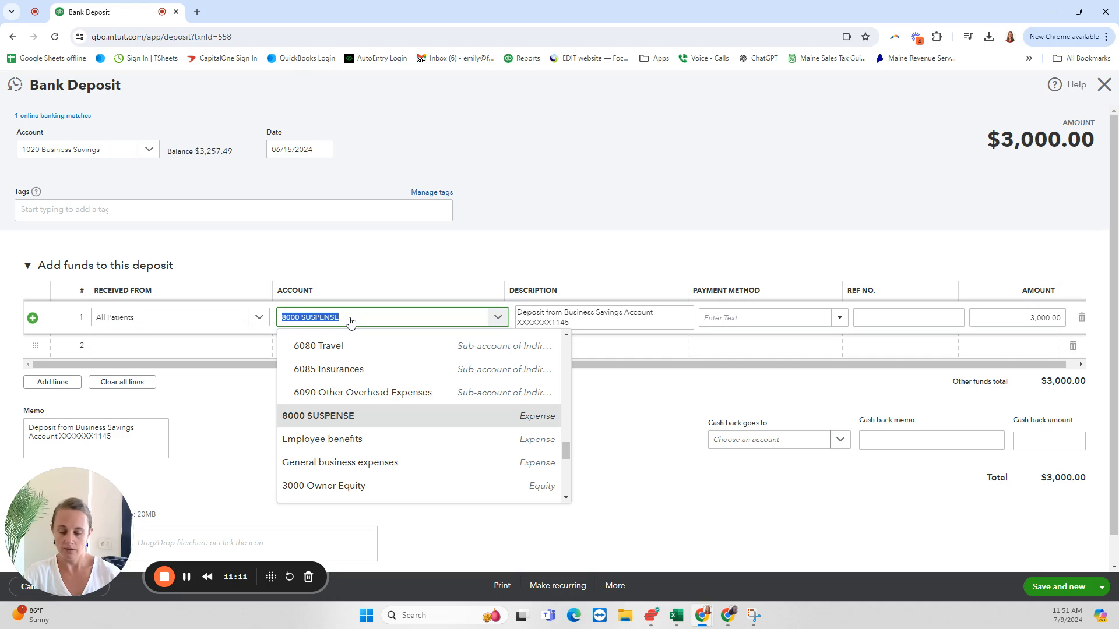
text(co)
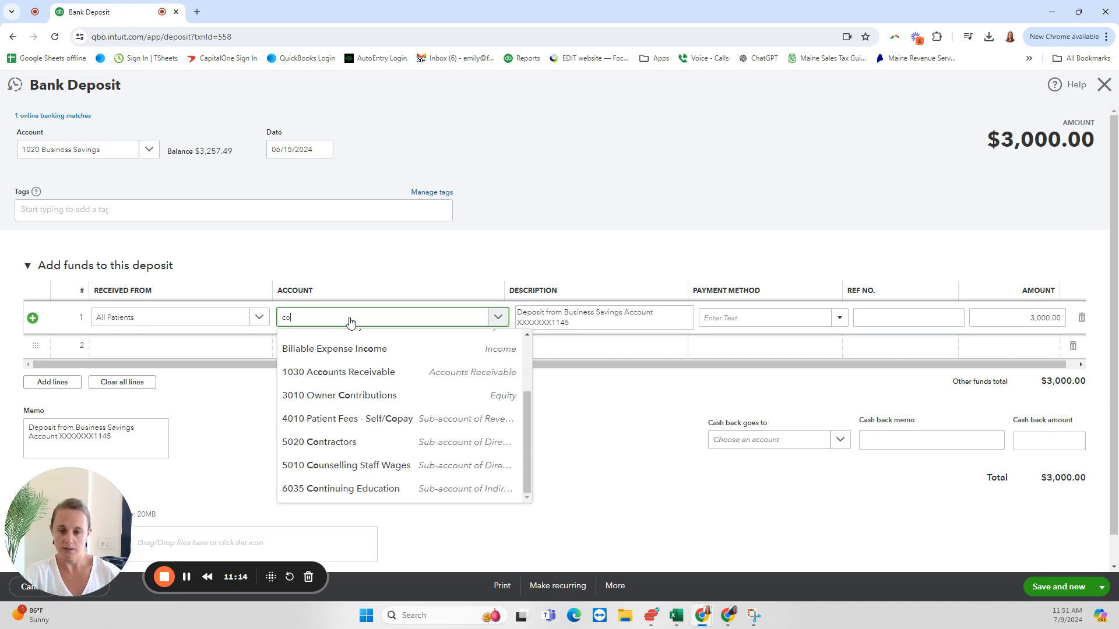
click(367, 419)
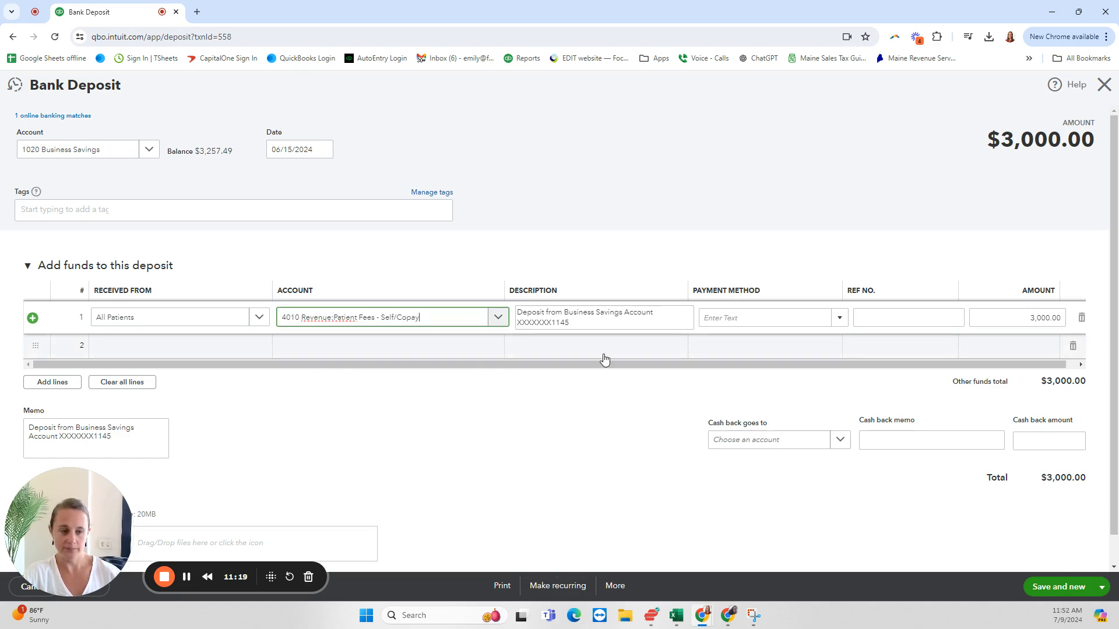
click(1101, 588)
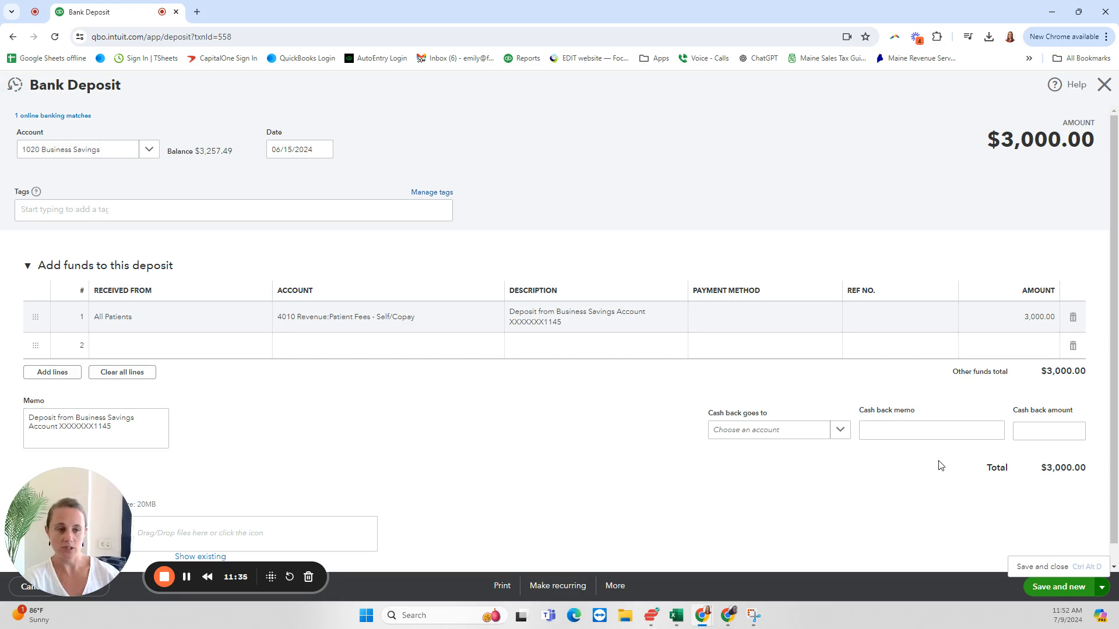
click(1043, 567)
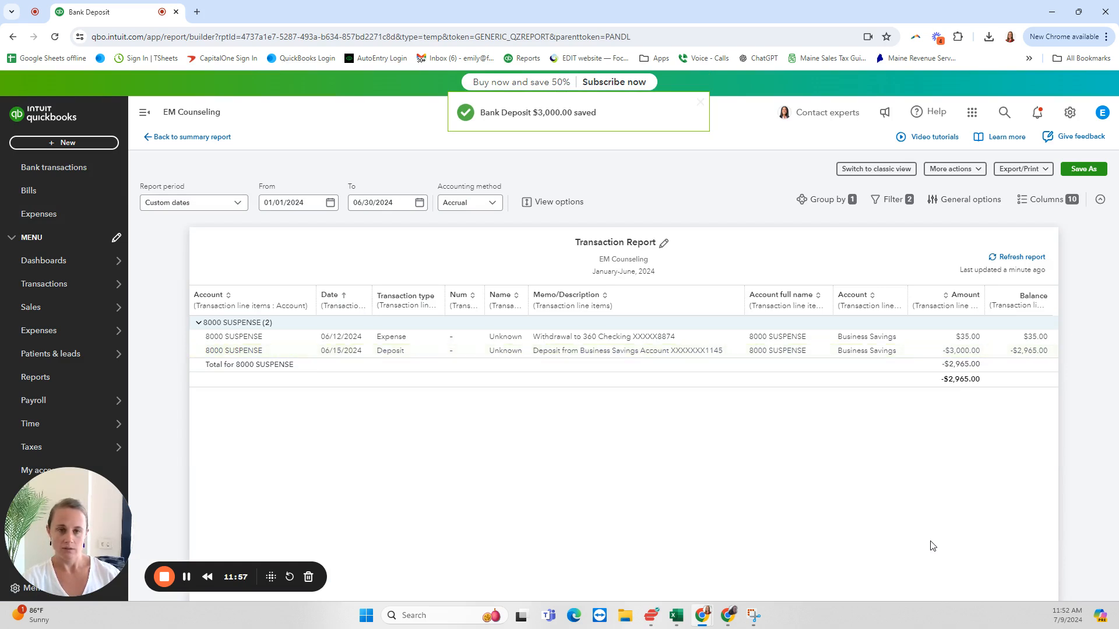
click(1020, 257)
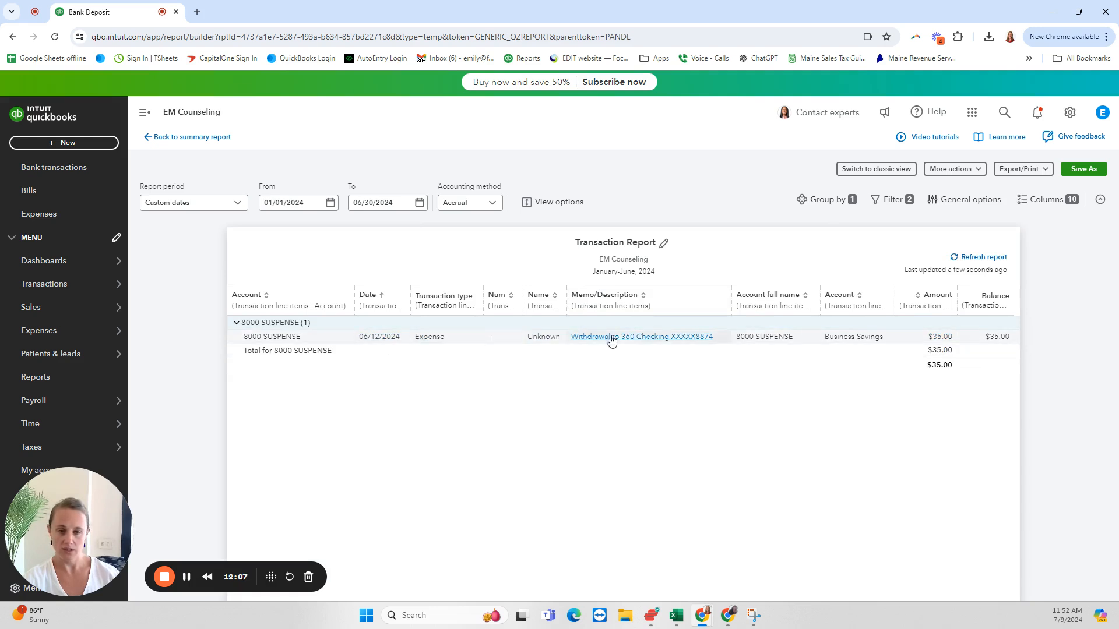
Step: Open the 06/12/2024 suspense expense of $35.00 and set its payee to a newly added vendor named CapitalOne
click(940, 338)
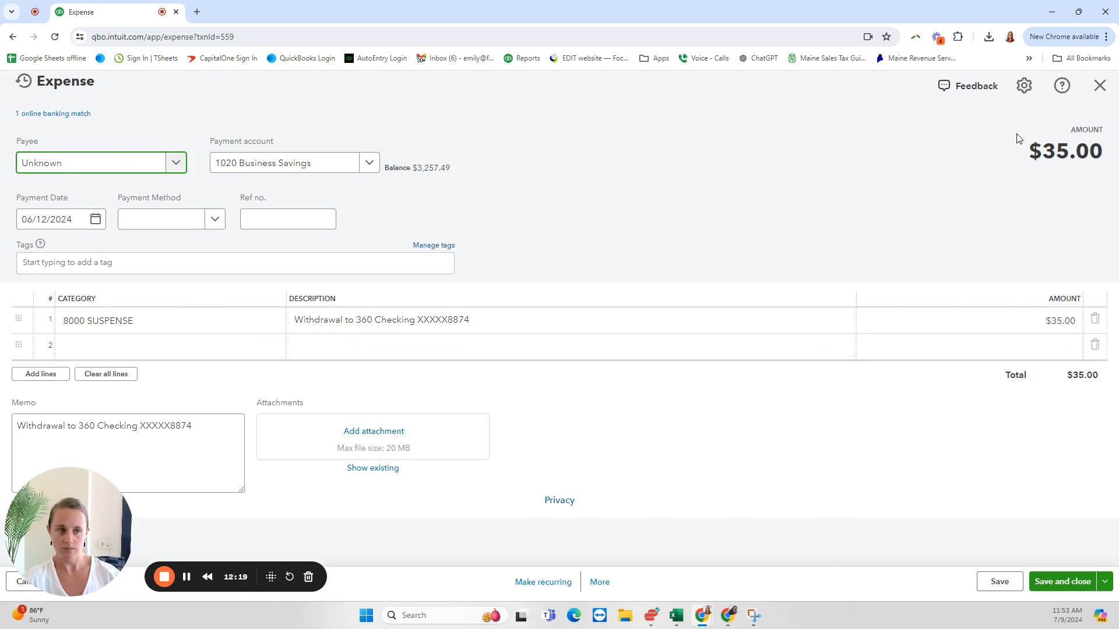
double_click(88, 168)
text(Ca)
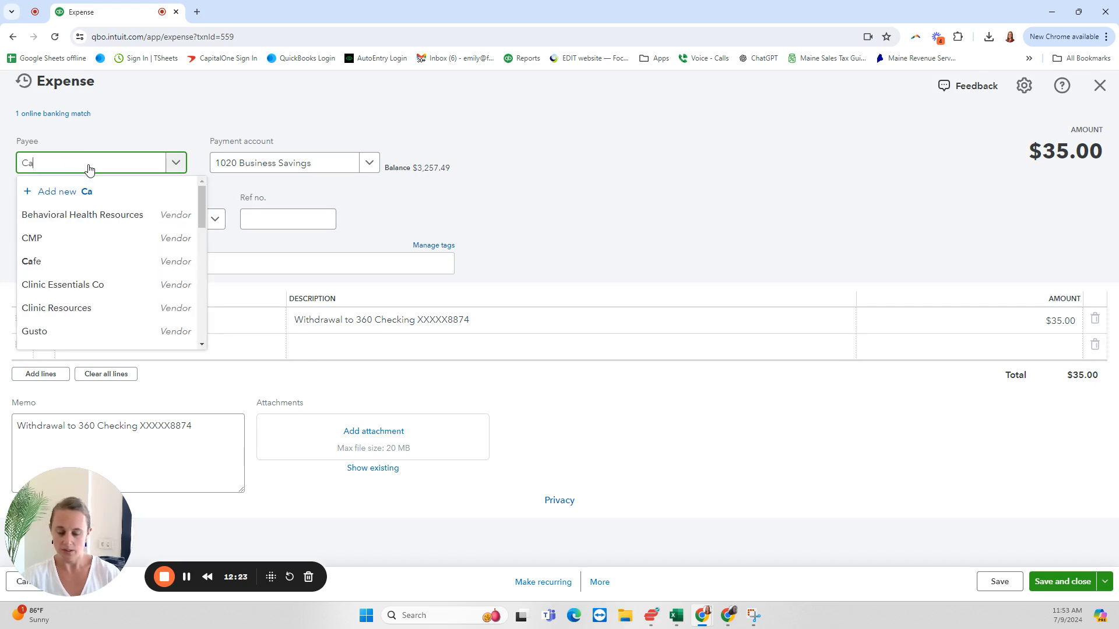
text(pital)
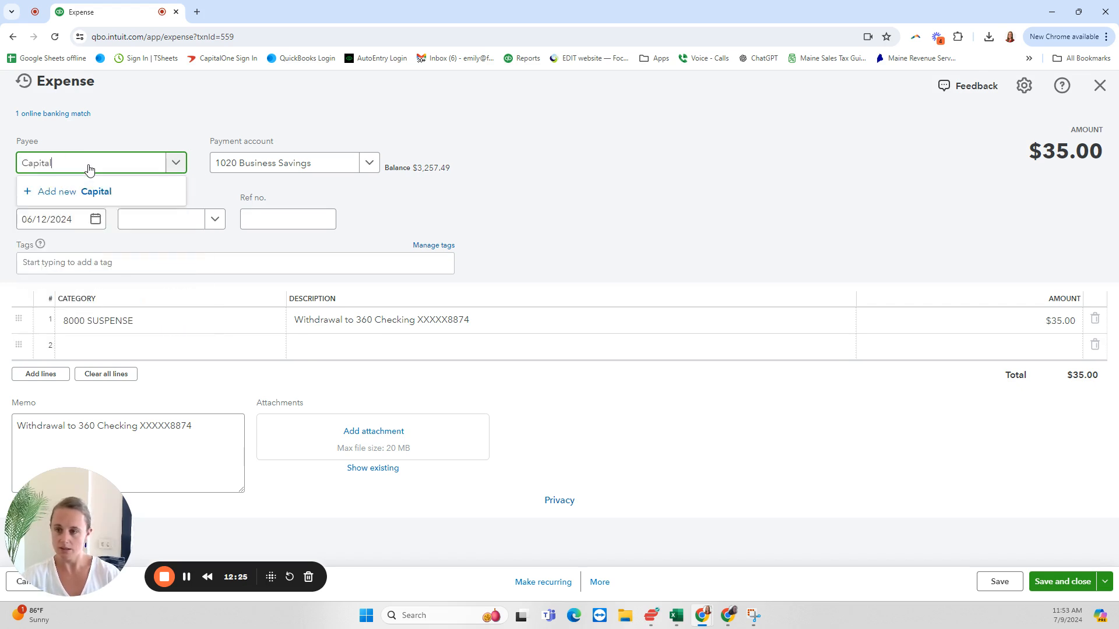
text(One)
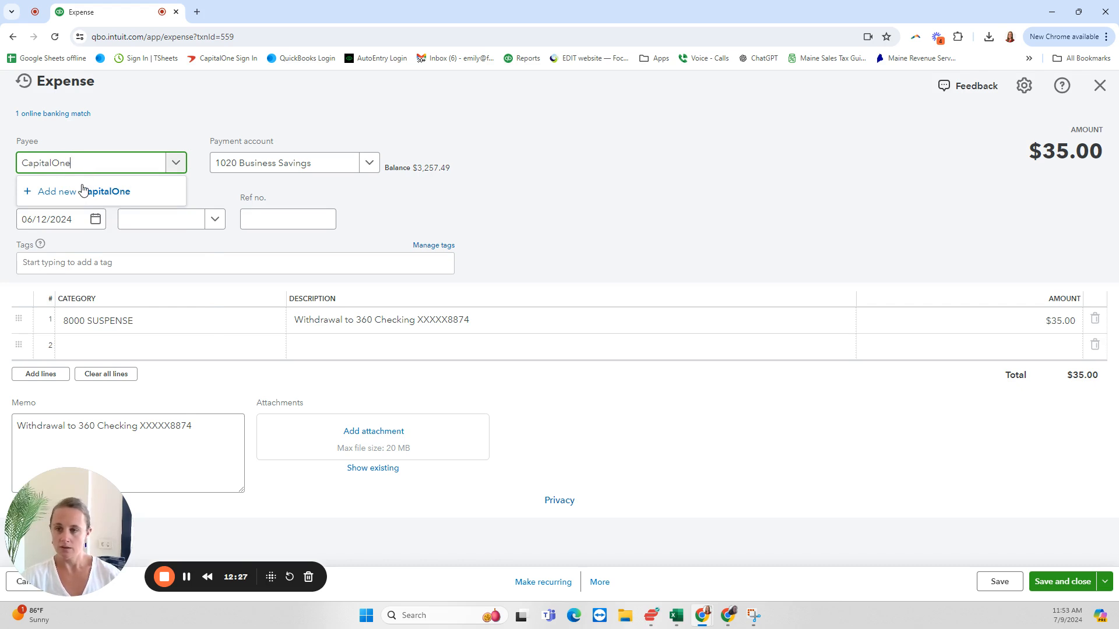
click(82, 187)
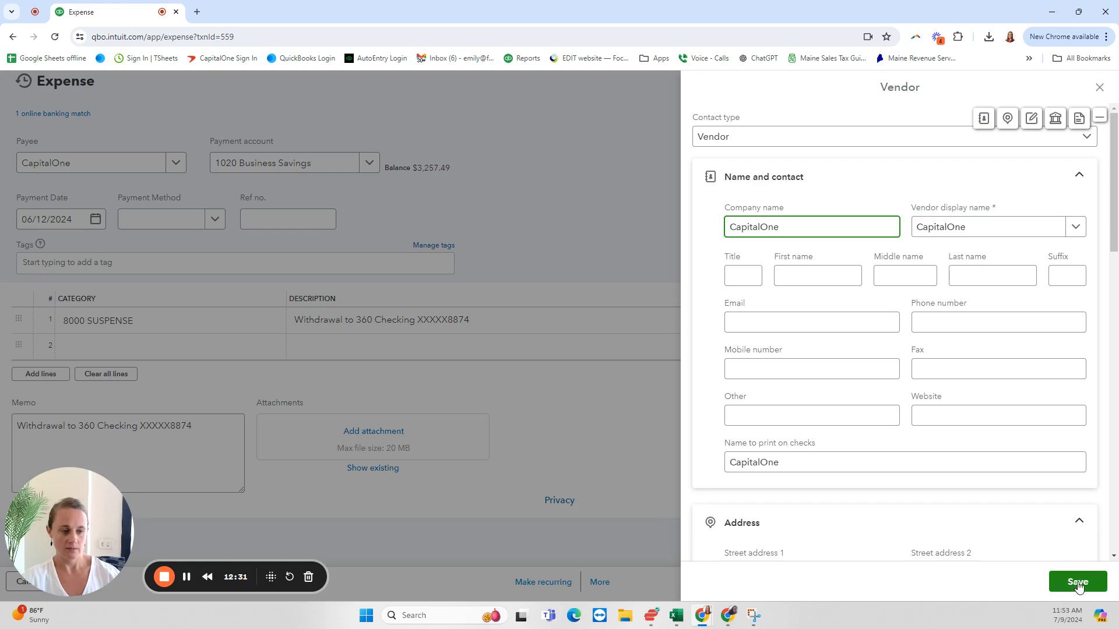
click(1077, 588)
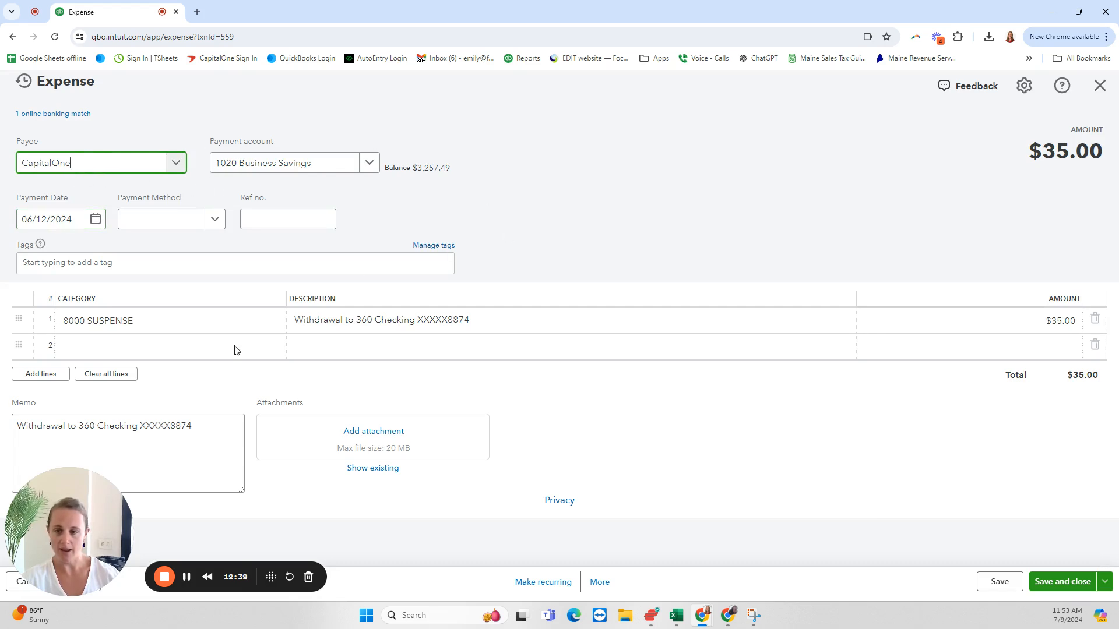
Step: Set the expense line's category to 6005 Bank & Merchant Fees, save and close the expense, and refresh the transaction report
click(132, 325)
click(147, 328)
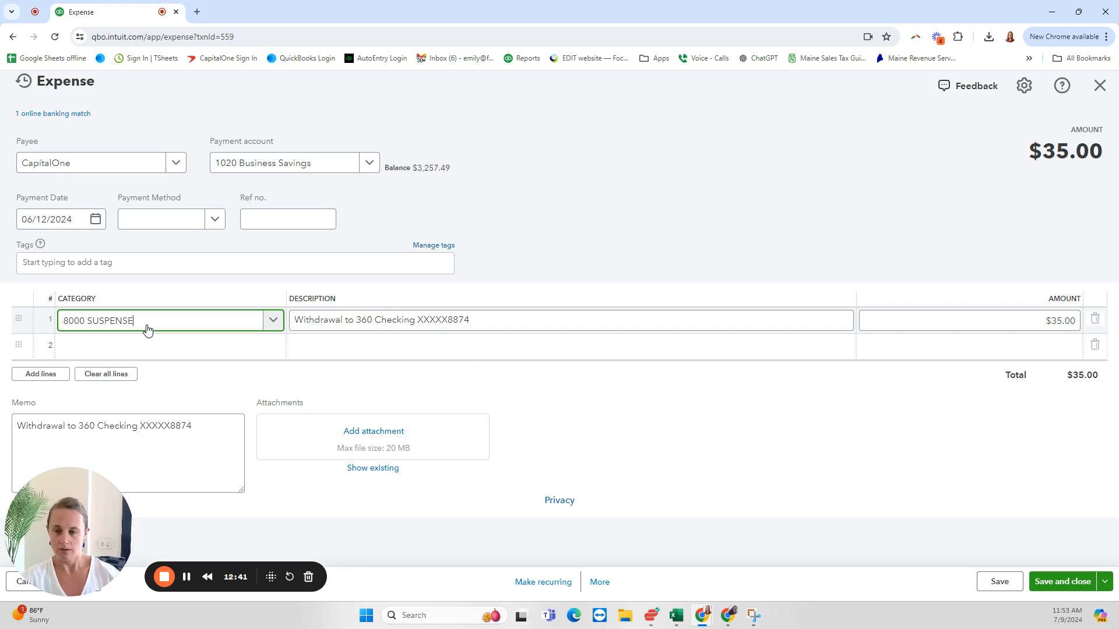
triple_click(147, 328)
text(bank)
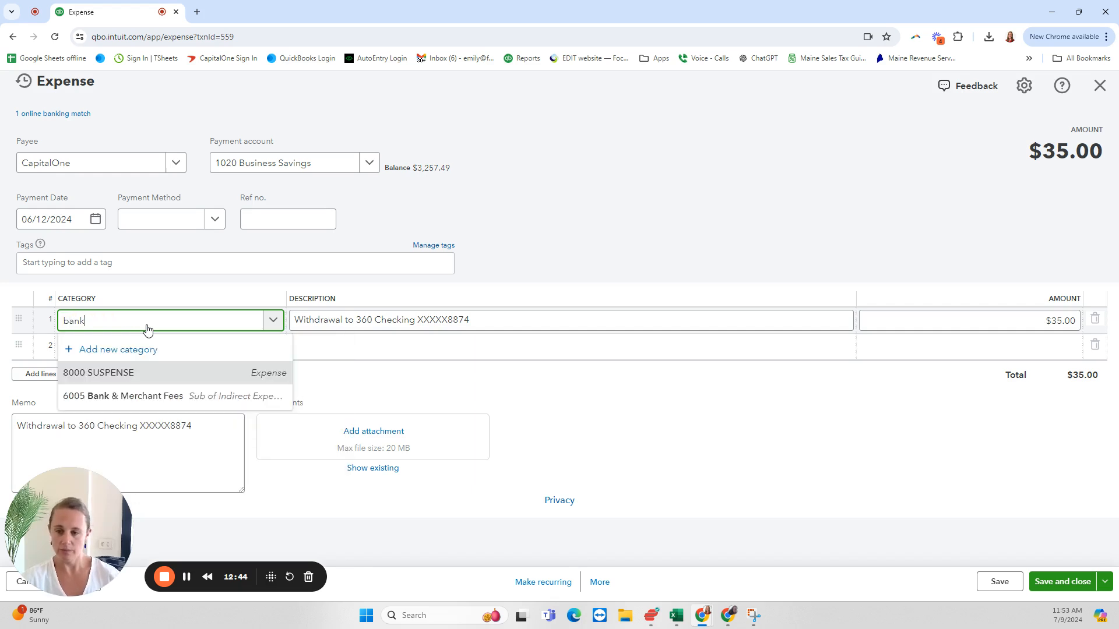
click(155, 399)
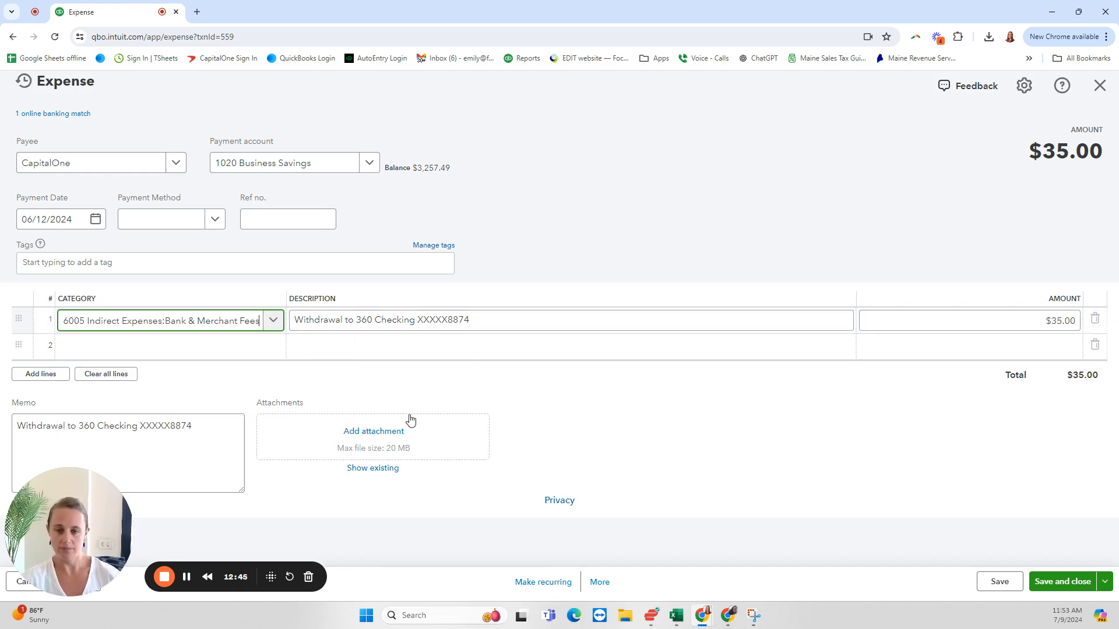
click(1051, 586)
click(1052, 586)
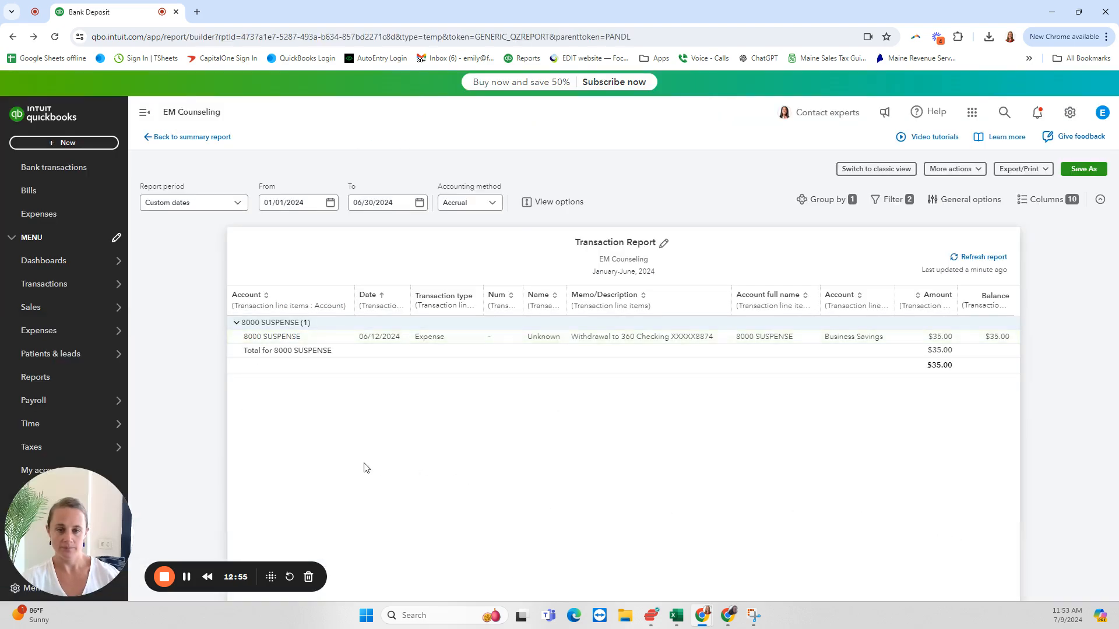
click(987, 257)
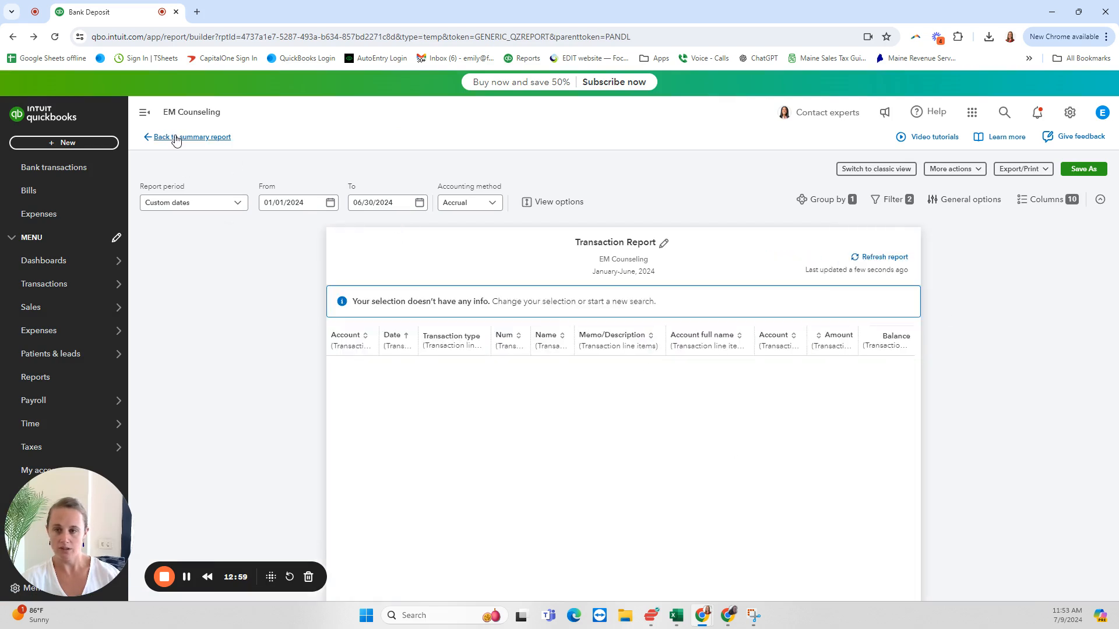
Step: Return to the Profit and Loss summary and review its income, direct and indirect expenses and net income after the suspense corrections
click(176, 139)
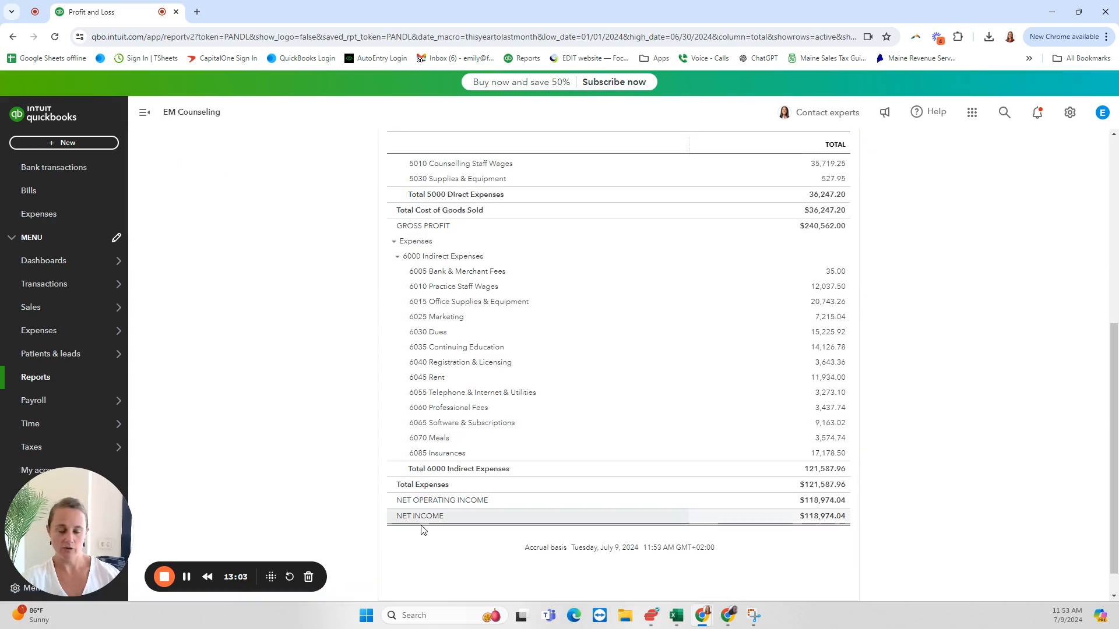
scroll(728, 518, up, 15)
scroll(469, 274, down, 2)
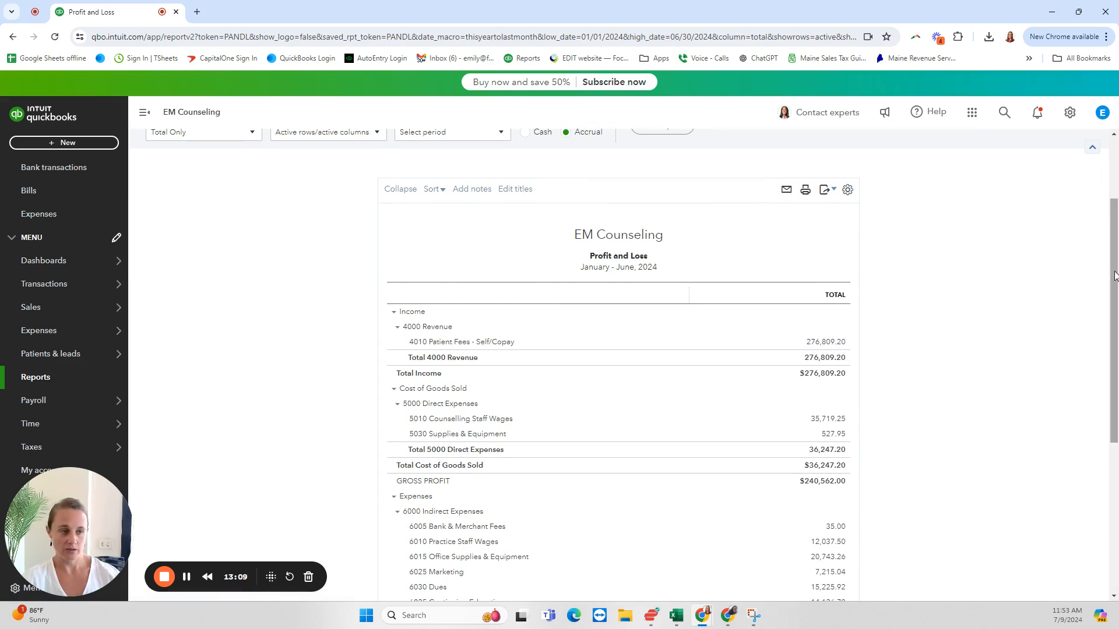
drag(1115, 275, 1092, 387)
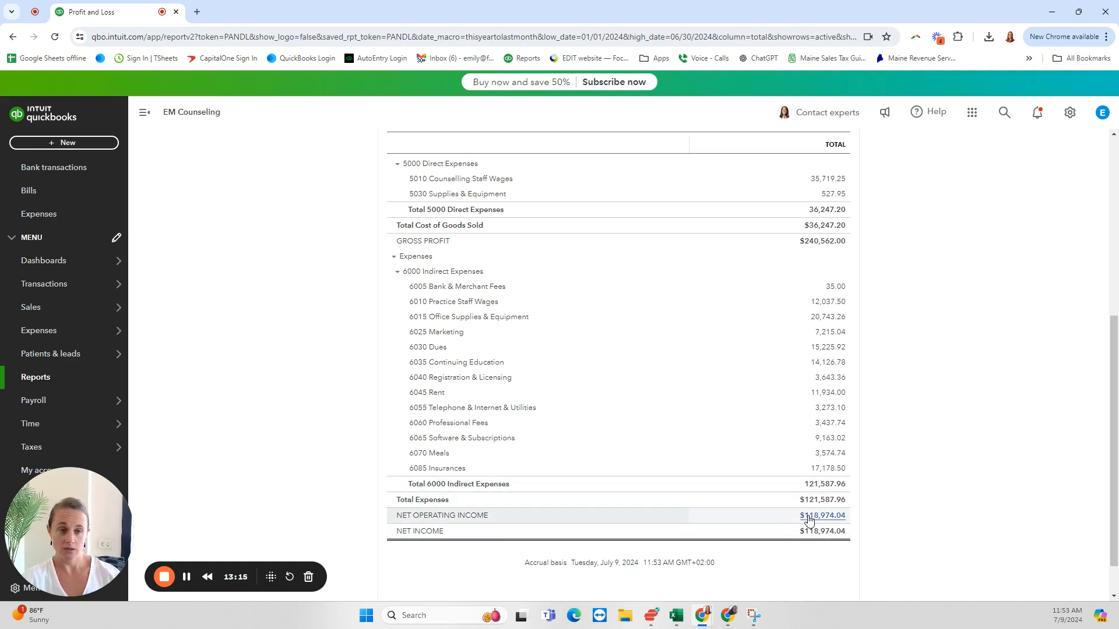
scroll(881, 480, up, 1)
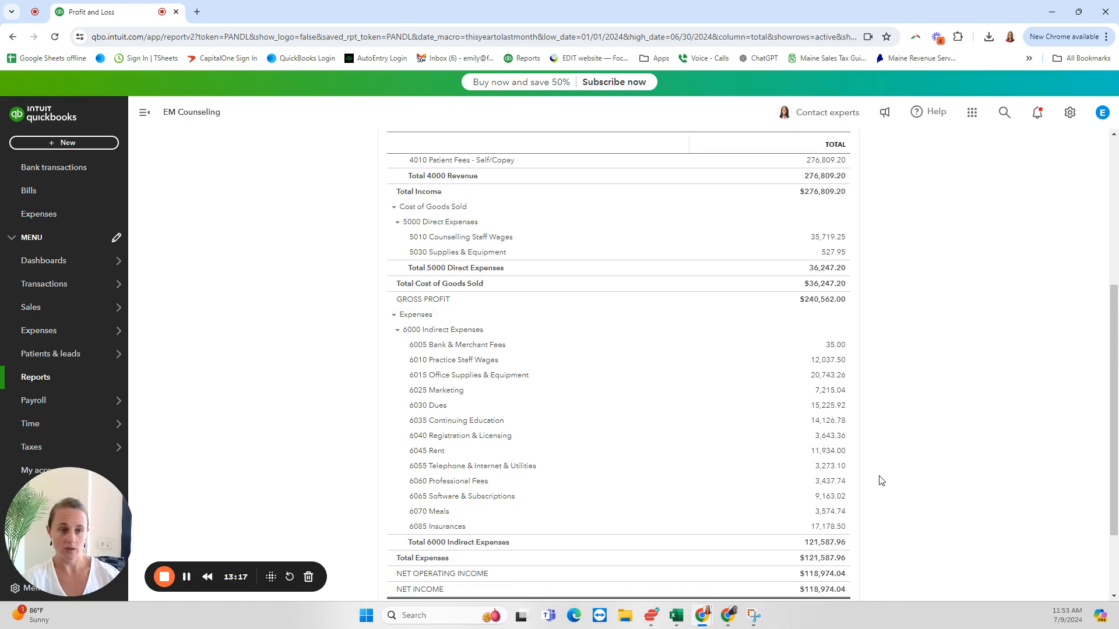
scroll(881, 480, up, 1)
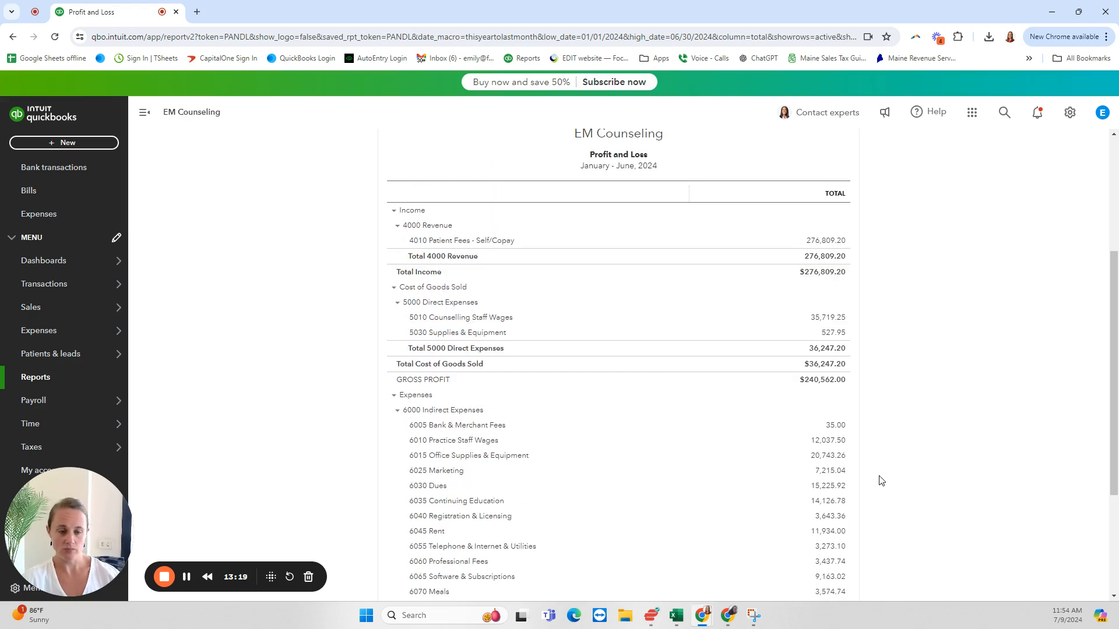
scroll(881, 480, down, 1)
scroll(881, 478, down, 1)
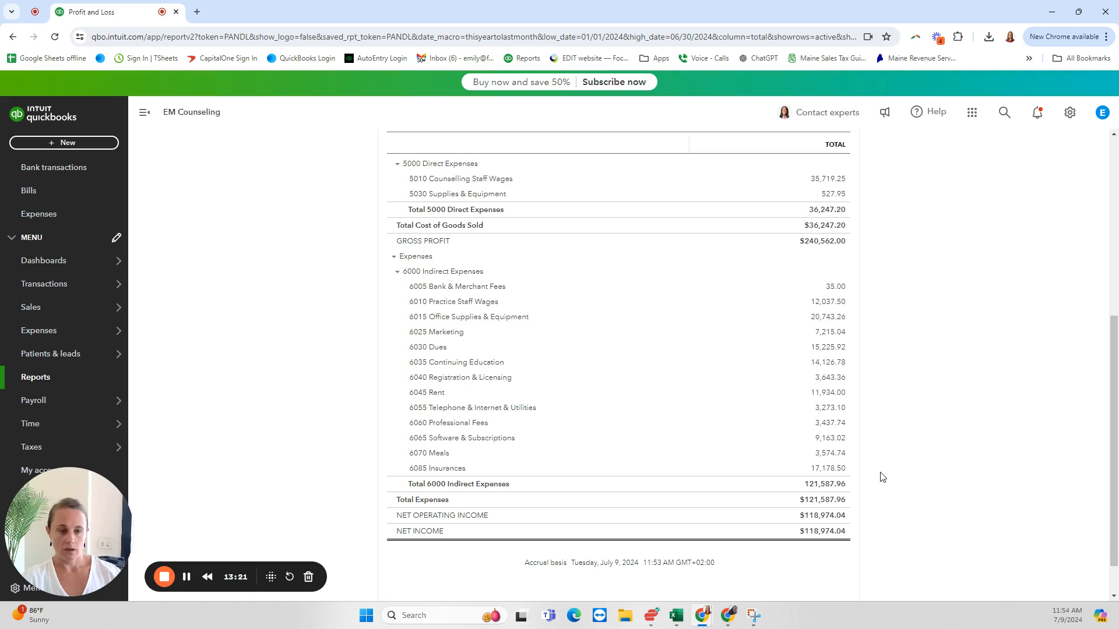
Step: Display the Profit and Loss columns by Months and rerun the report
scroll(881, 478, up, 3)
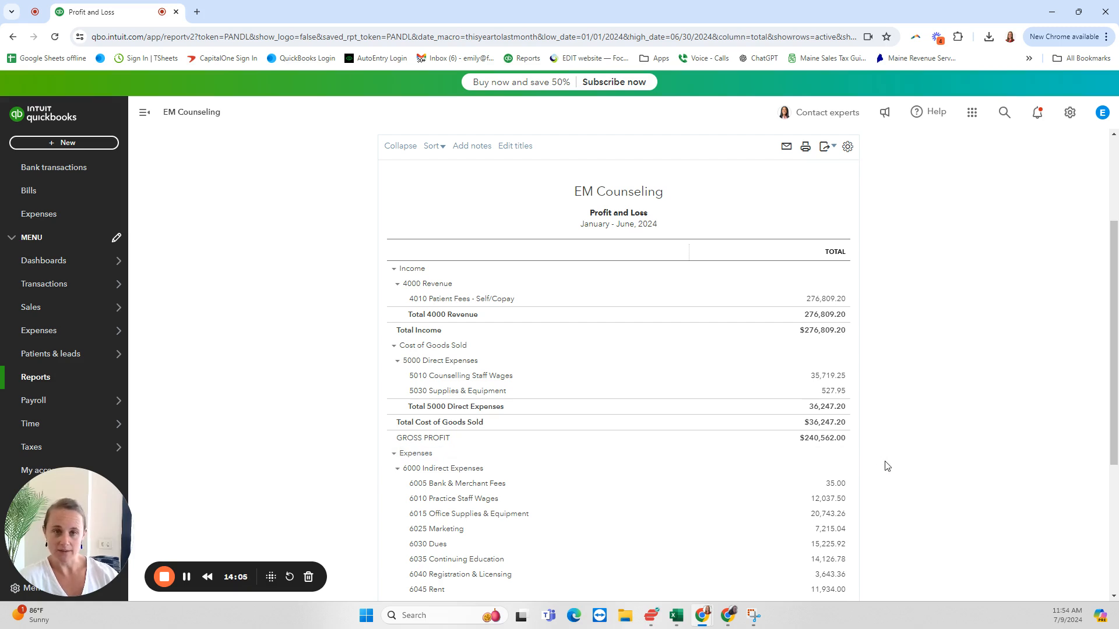
scroll(886, 466, up, 3)
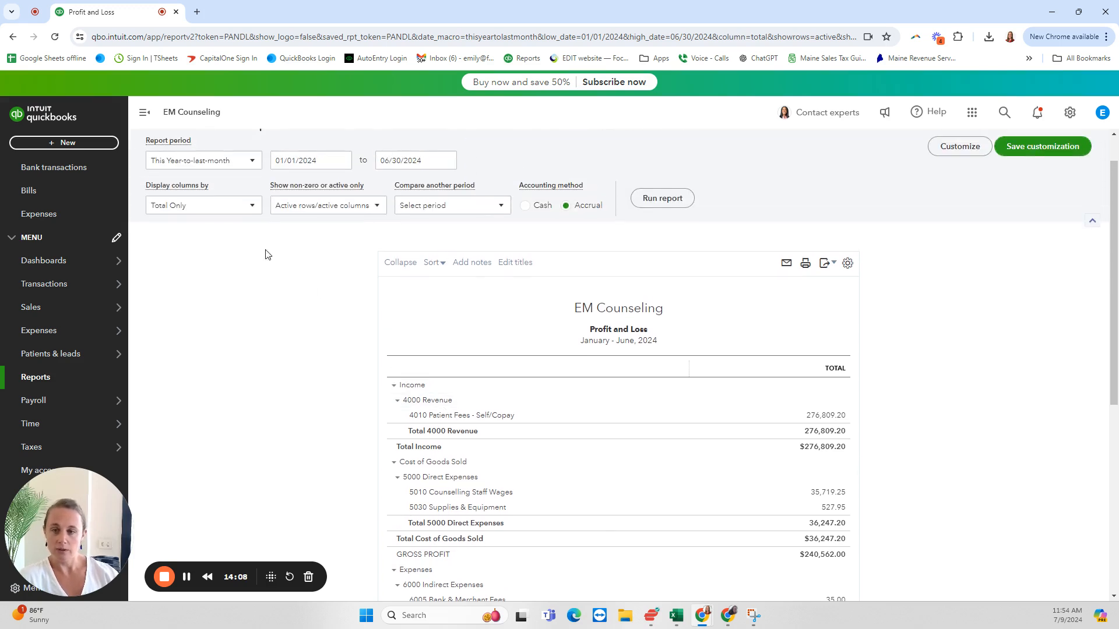
click(251, 210)
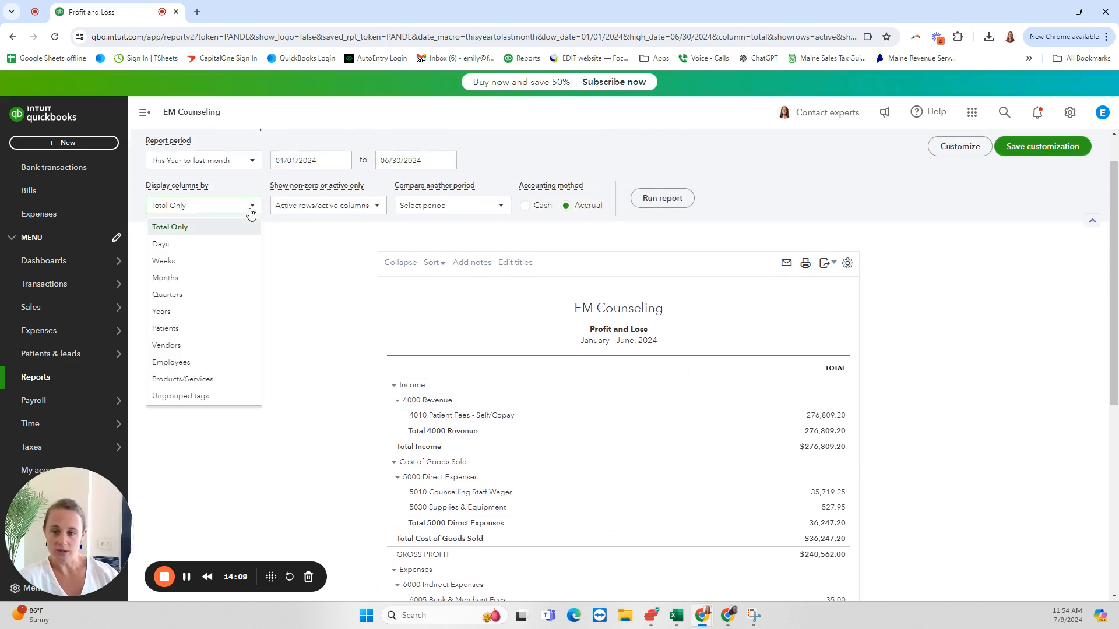
click(166, 280)
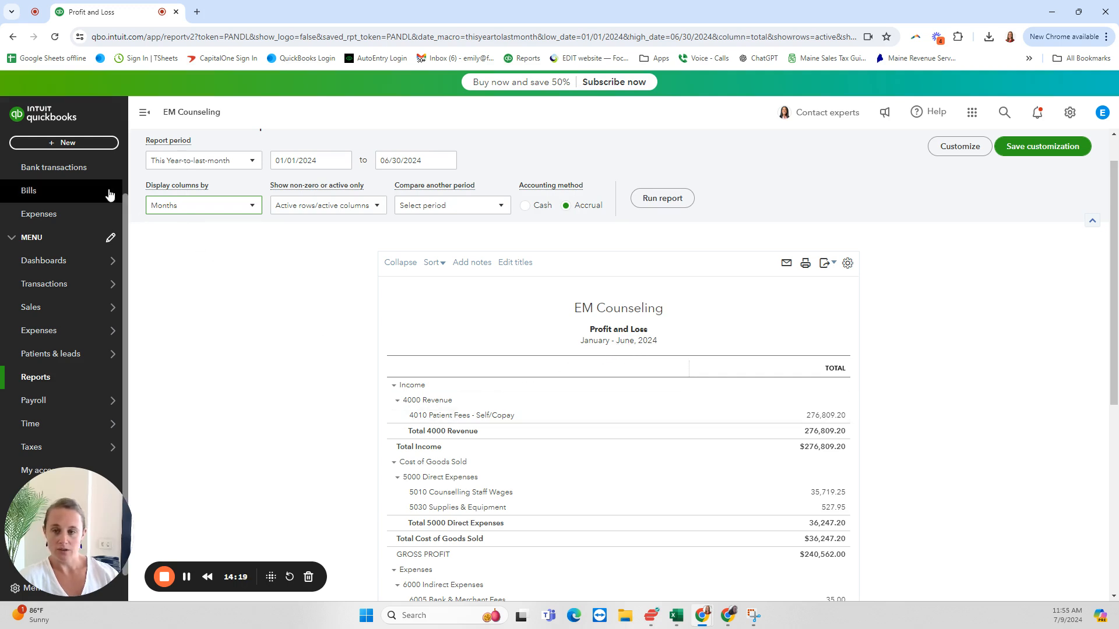
click(662, 199)
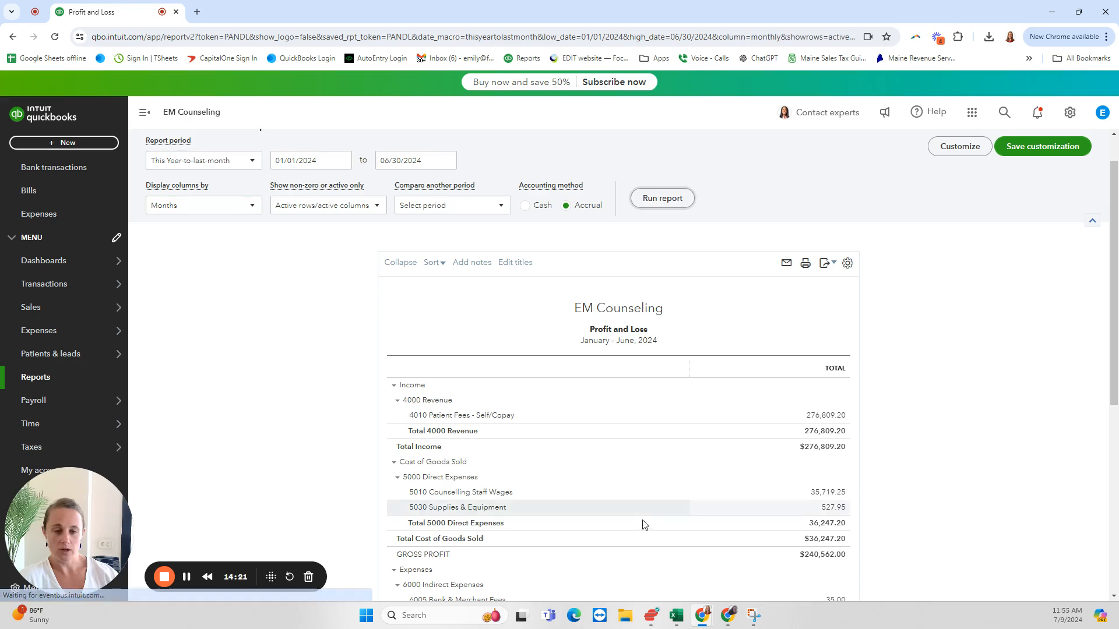
Step: Compare the monthly Profit and Loss columns for January to June 2024 across revenue, direct expenses and indirect expenses
scroll(645, 522, down, 2)
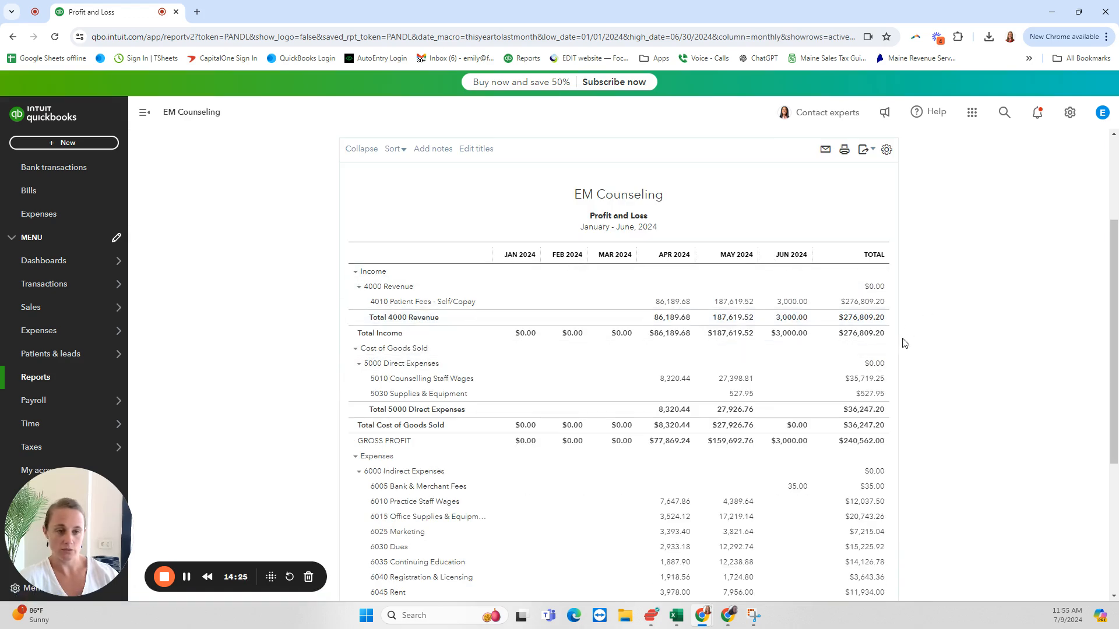
scroll(906, 343, up, 2)
scroll(727, 418, down, 1)
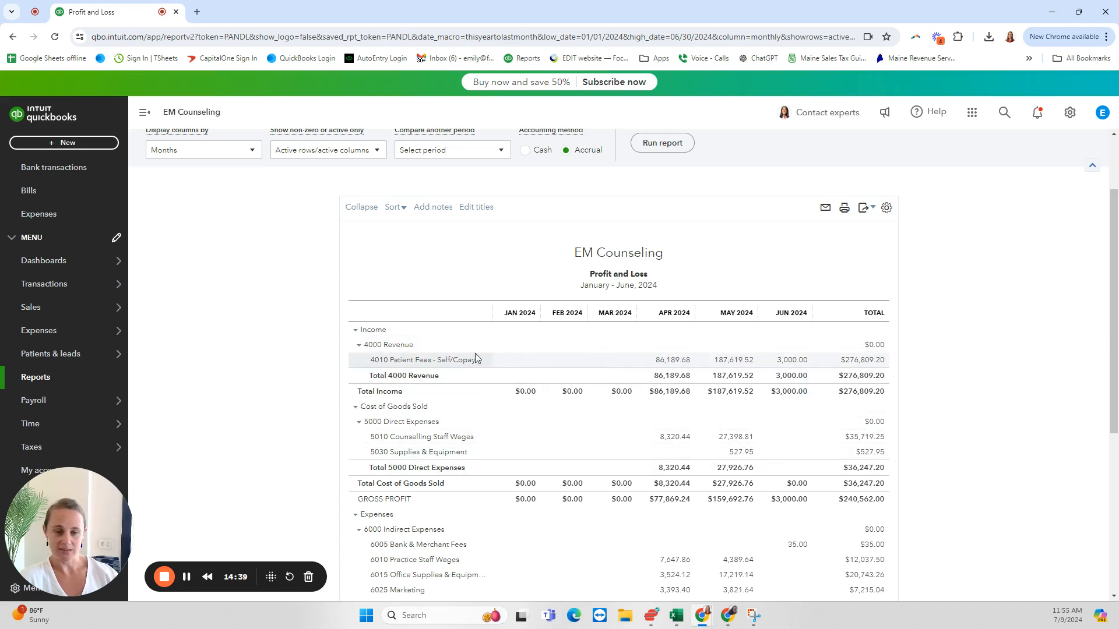
scroll(996, 358, down, 2)
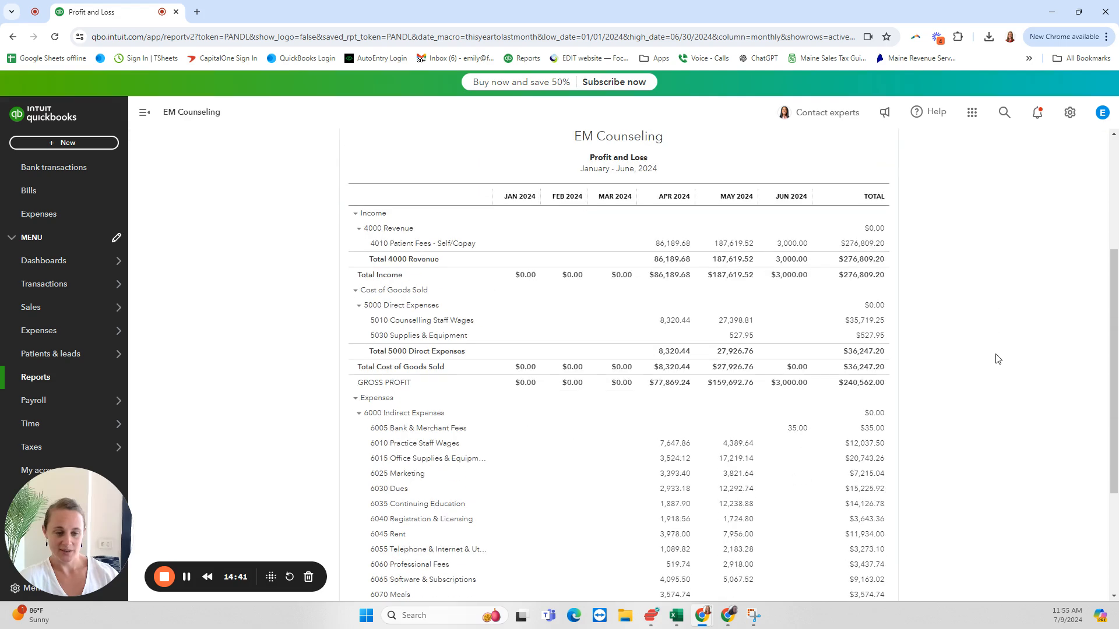
scroll(997, 358, down, 3)
scroll(872, 361, up, 4)
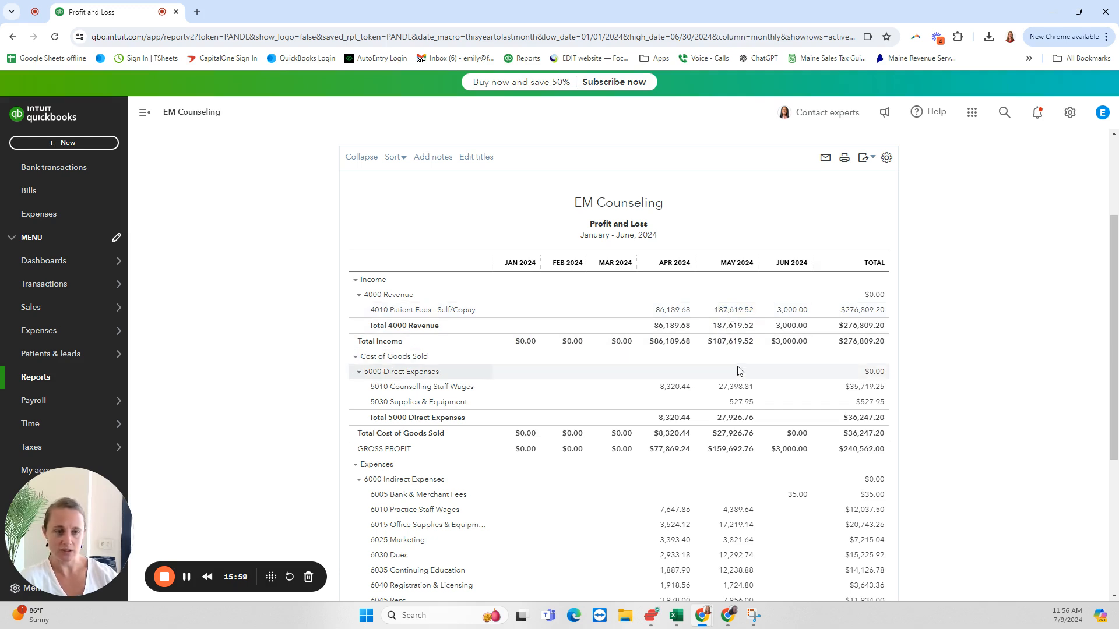
Step: Open the transactions behind the May 2024 amount of 4010 Patient Fees - Self/Copay and look through the deposits
click(733, 310)
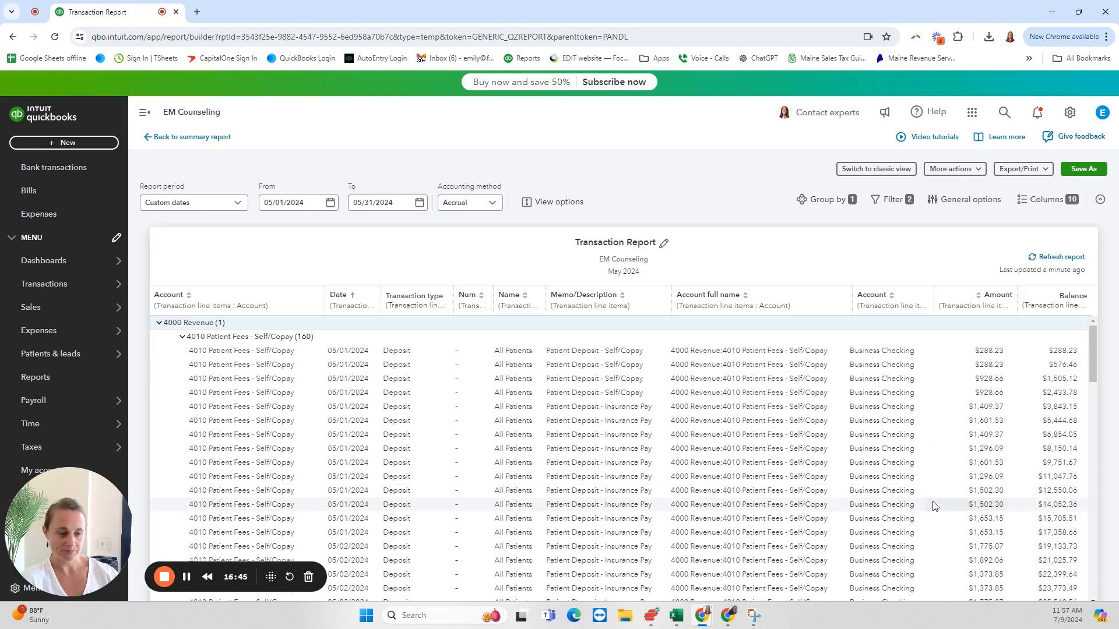
scroll(933, 506, down, 6)
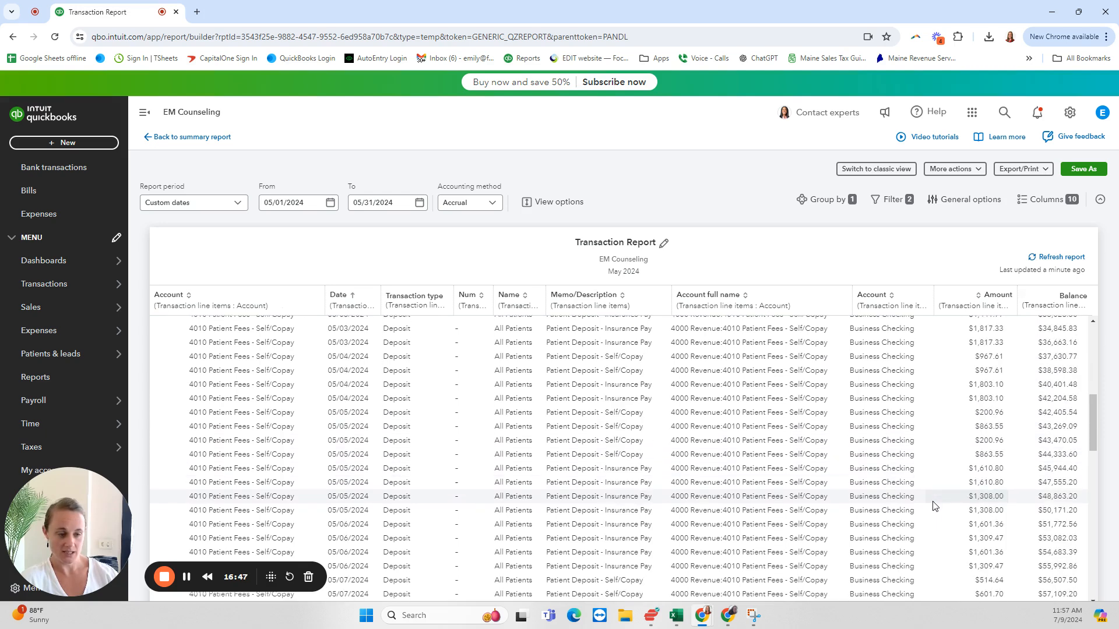
scroll(933, 505, down, 4)
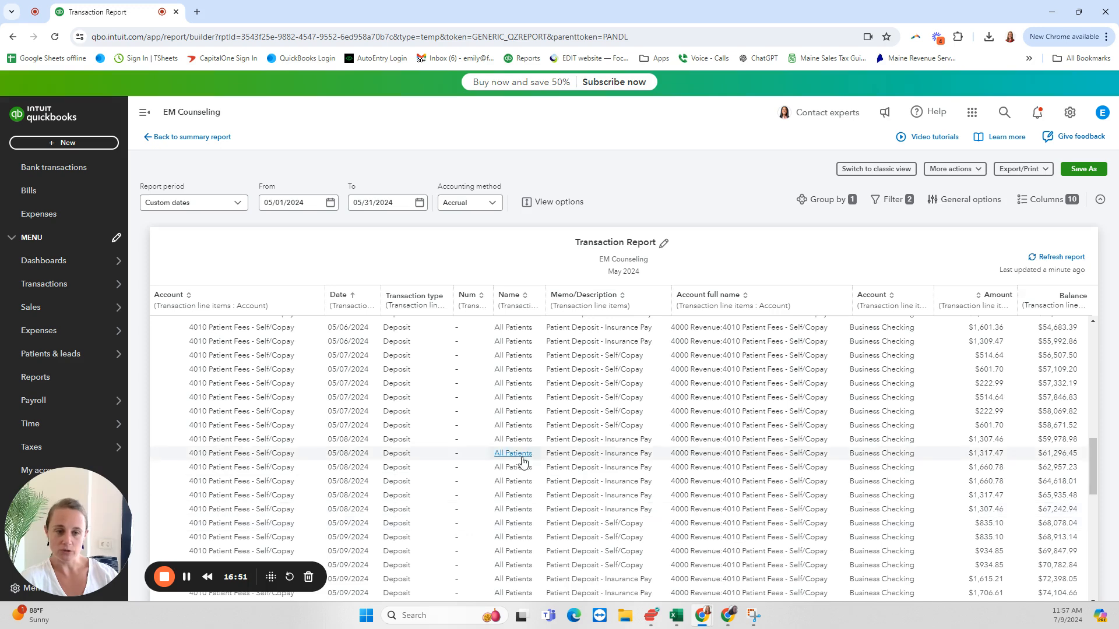
Step: Return to the monthly Profit and Loss and open the transactions behind the May 2024 amount of 6060 Professional Fees
scroll(519, 457, up, 15)
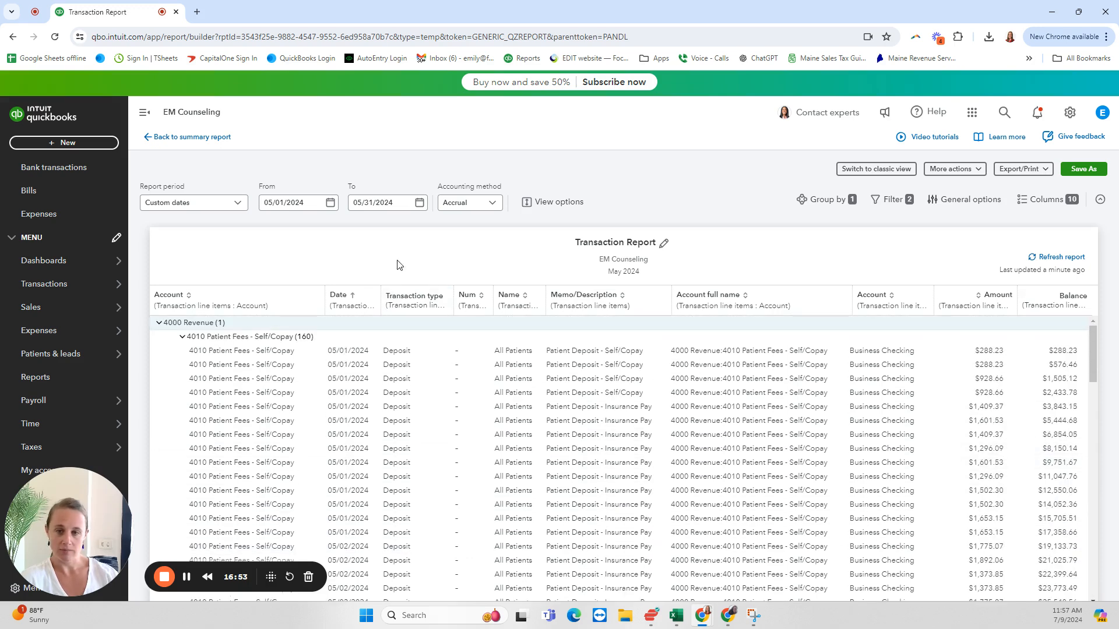
click(180, 138)
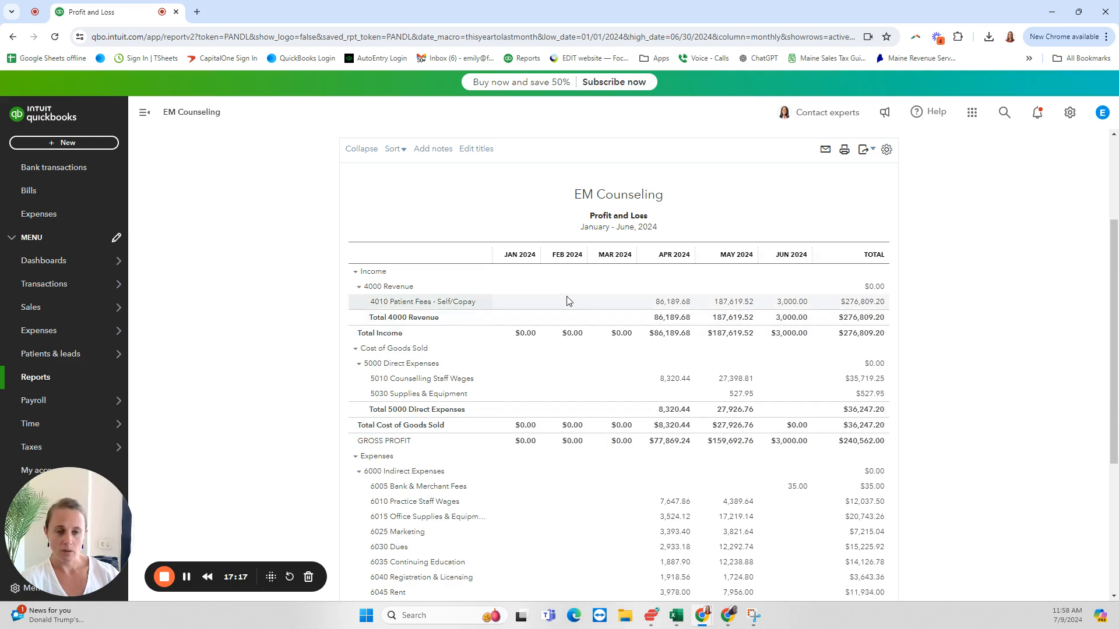
scroll(743, 357, down, 1)
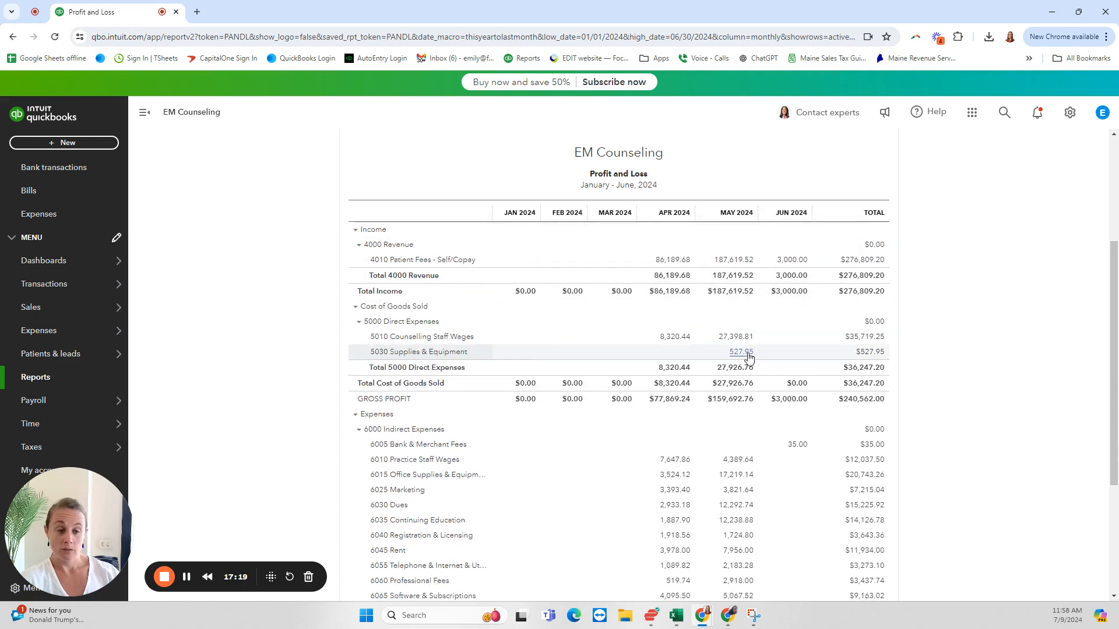
scroll(945, 423, down, 2)
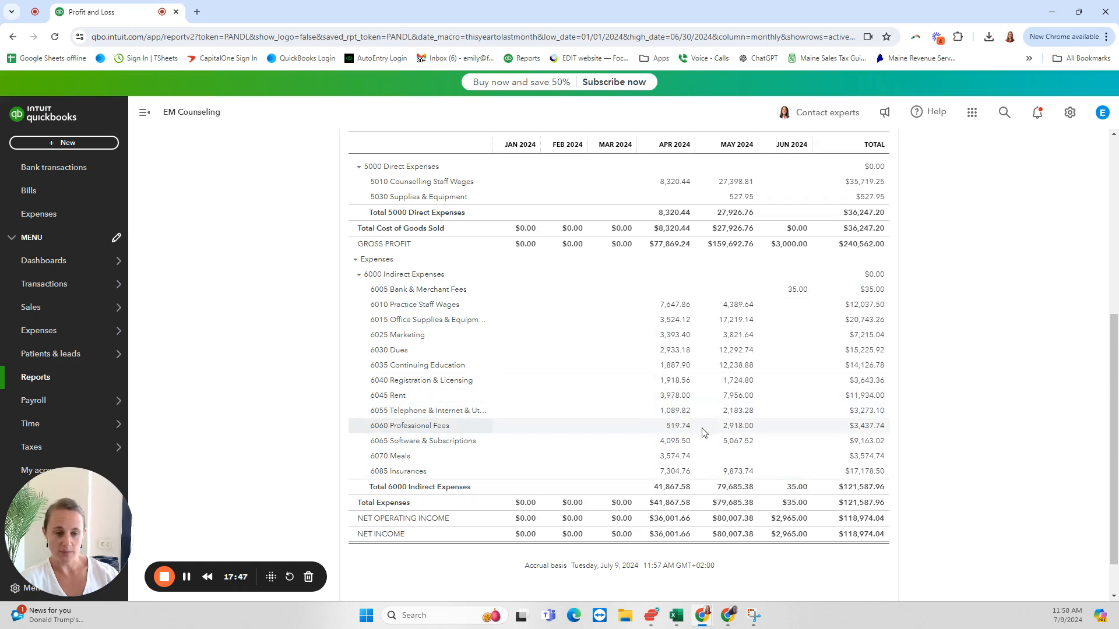
click(732, 428)
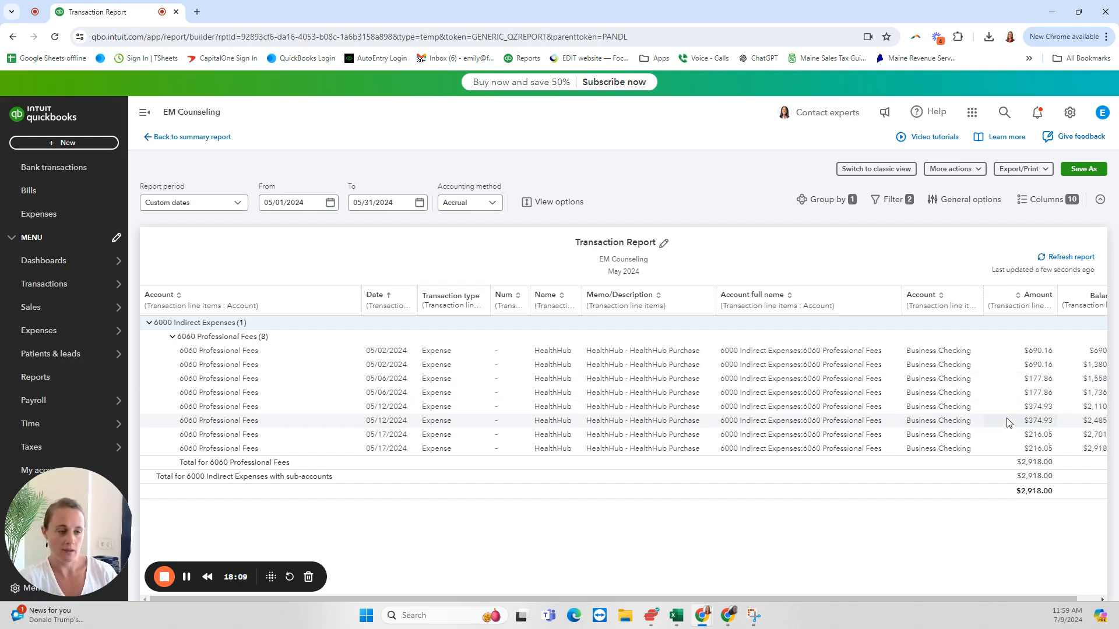
Step: From the summary, check the transactions behind the April 2024 amount of 6015 Office Supplies & Equipment and return to the Profit and Loss
click(166, 140)
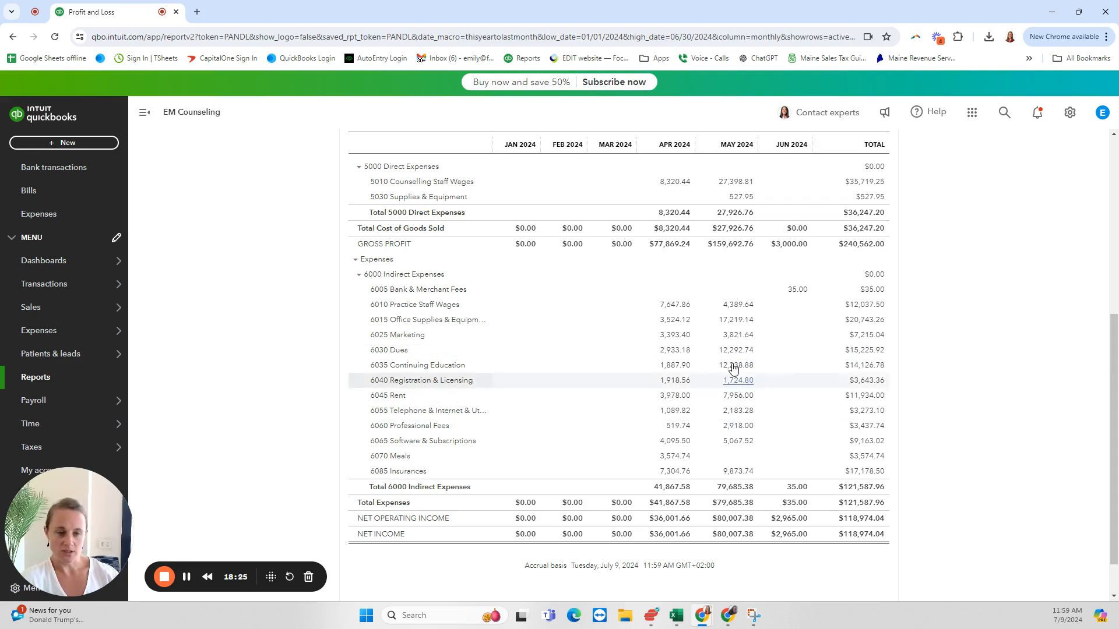
click(679, 321)
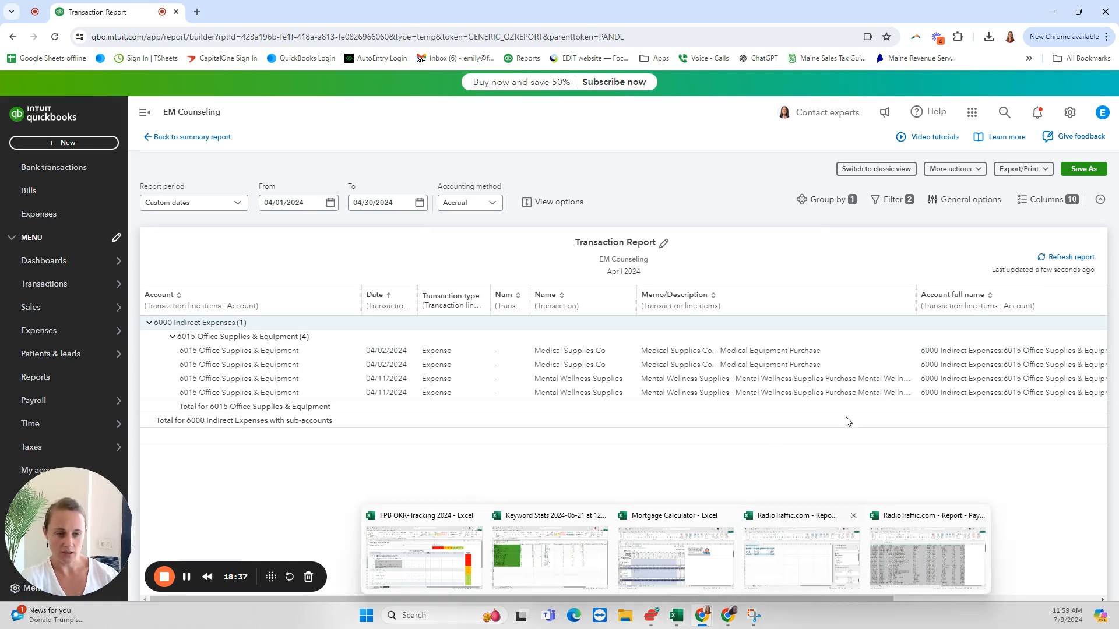
drag(767, 599, 729, 598)
click(184, 138)
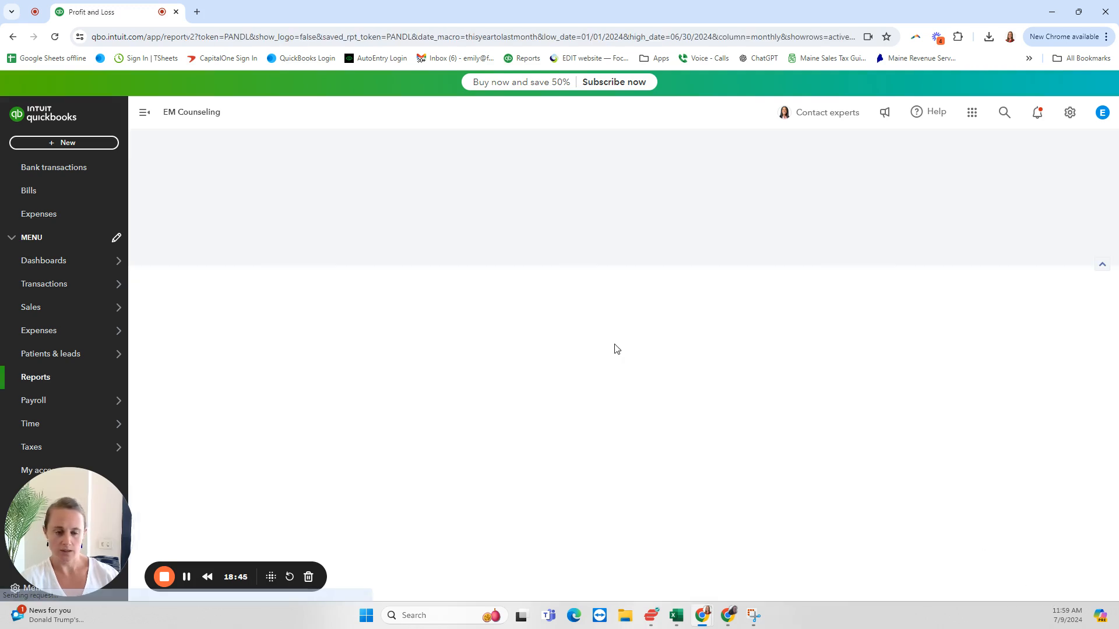
Step: Collapse the Profit and Loss to its main account groups, review their monthly totals and expand the accounts again
scroll(615, 470, down, 10)
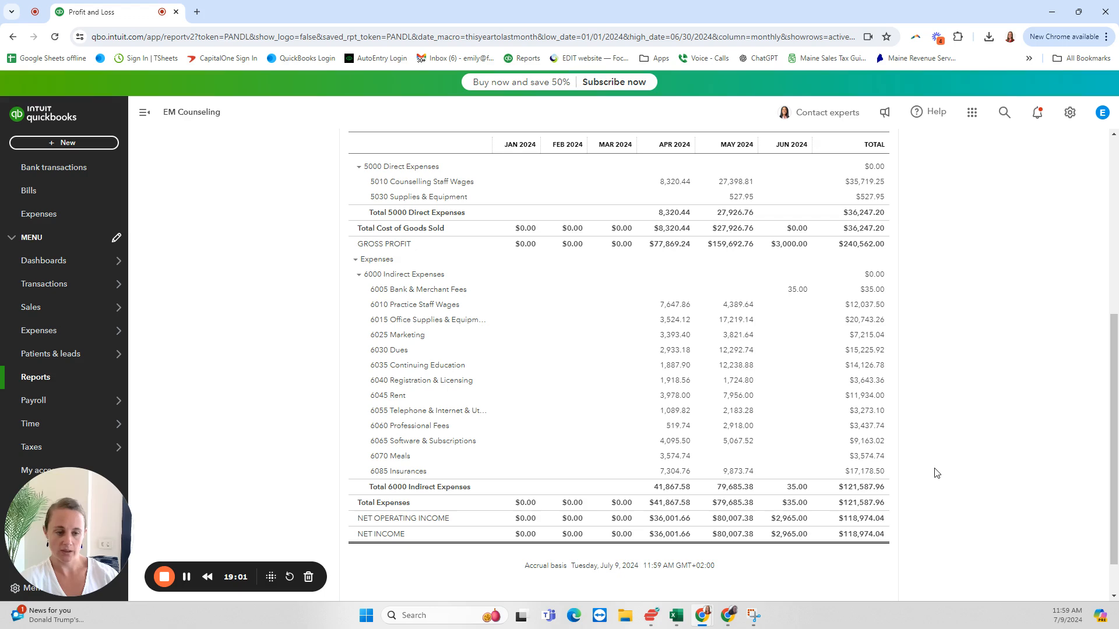
scroll(937, 472, up, 5)
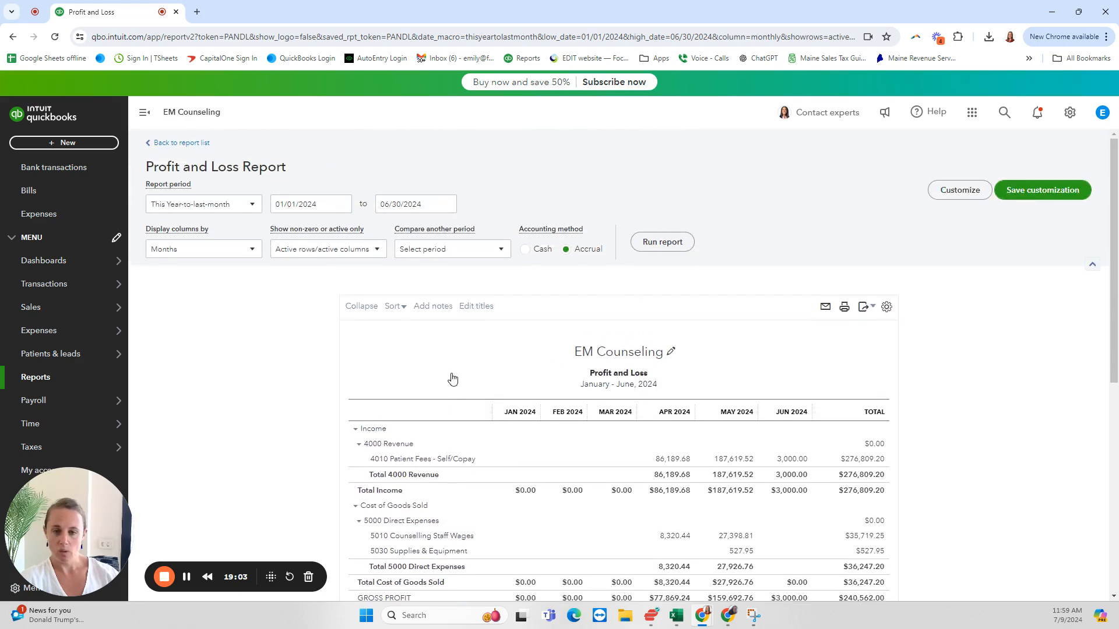
click(362, 312)
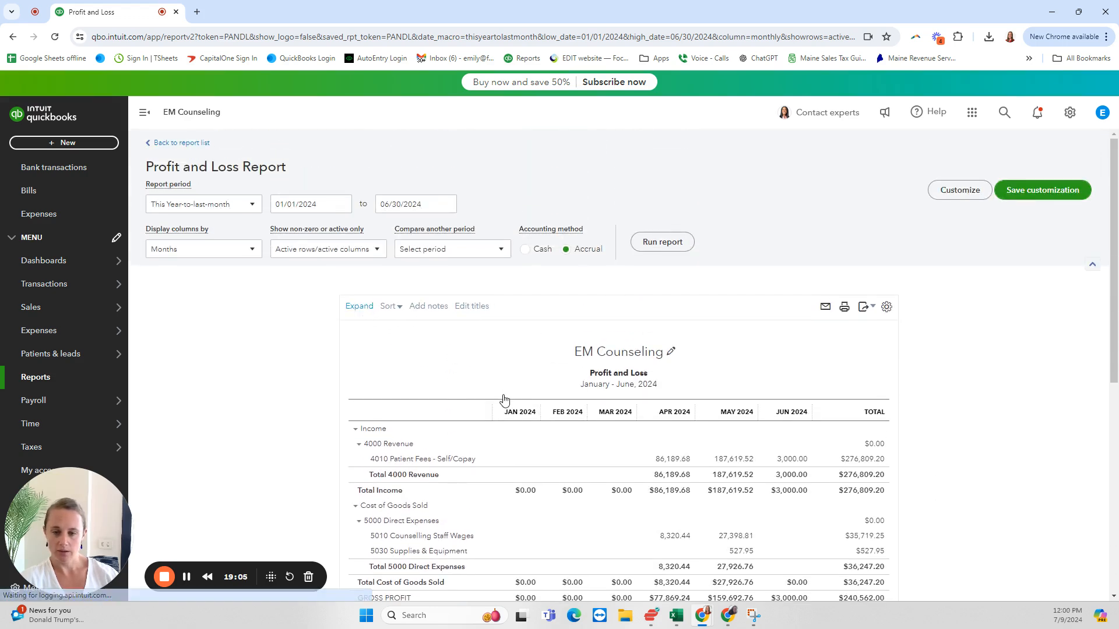
scroll(503, 399, down, 1)
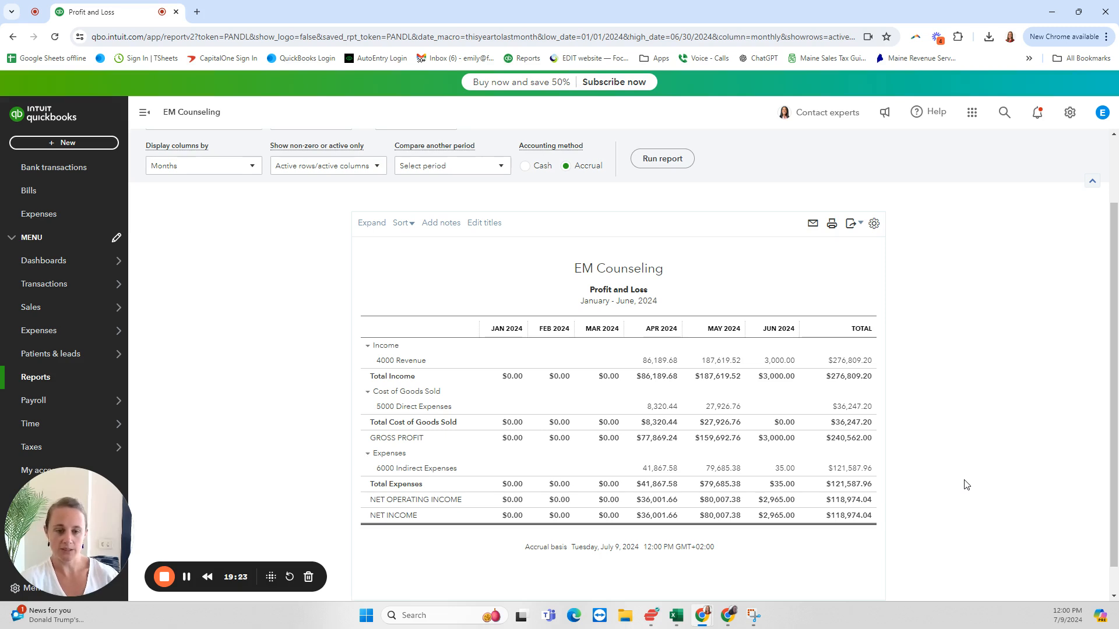
click(373, 223)
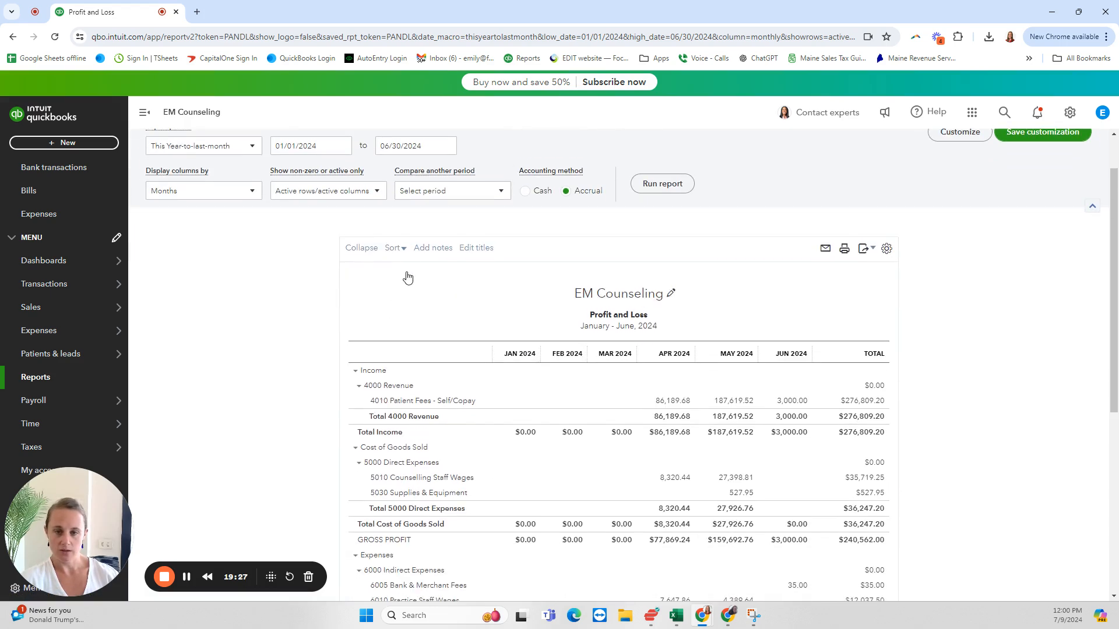
Step: Sort the Profit and Loss accounts by total in descending order
click(402, 249)
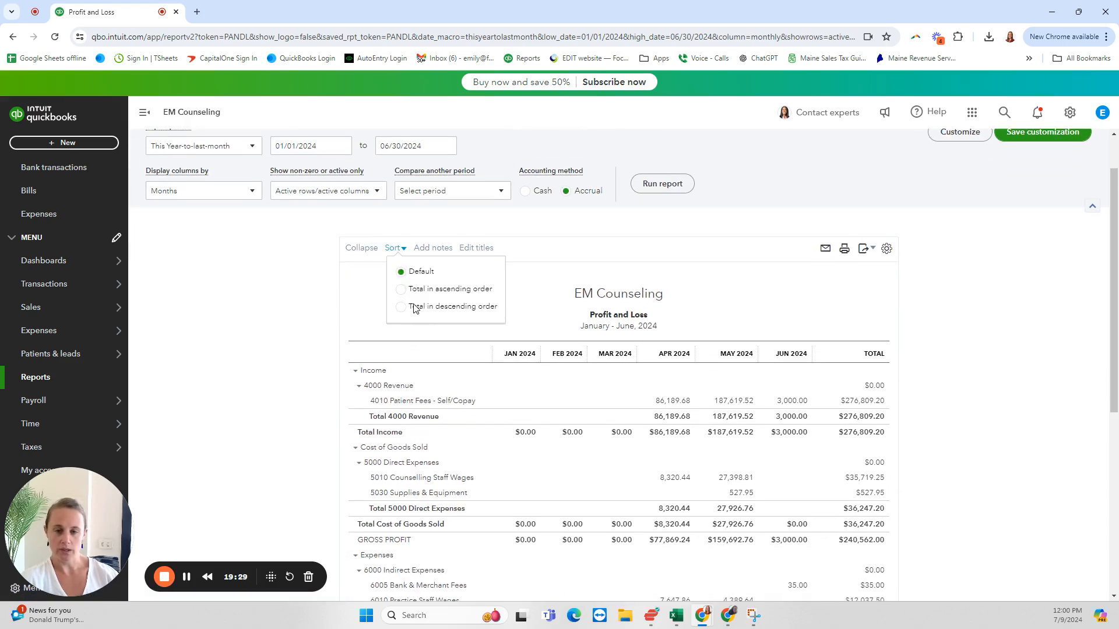
click(400, 308)
scroll(712, 351, down, 2)
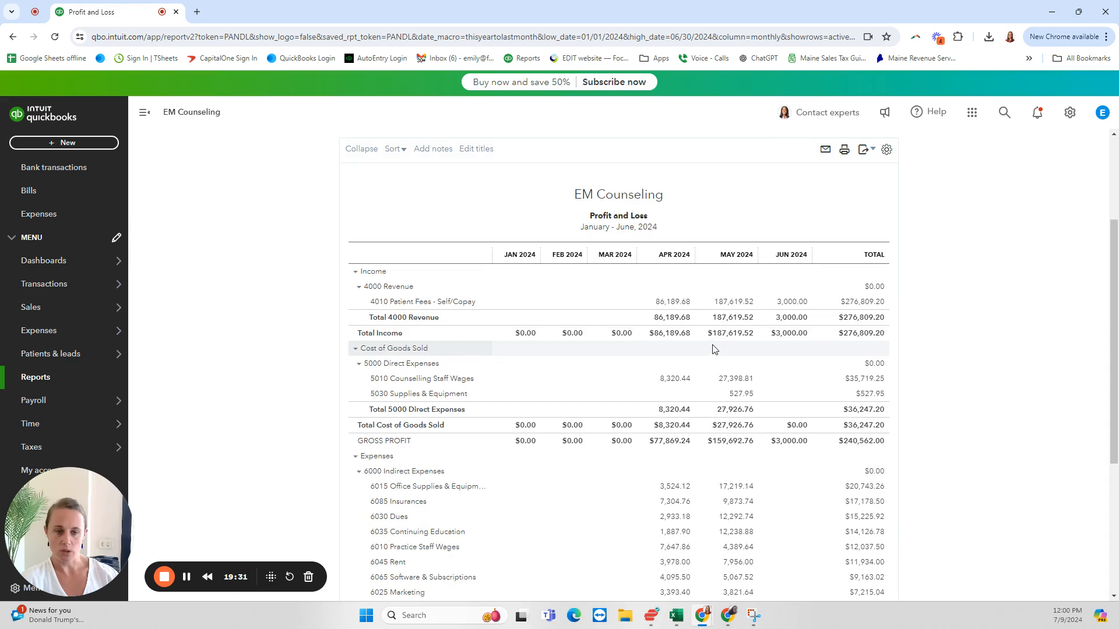
scroll(787, 358, up, 3)
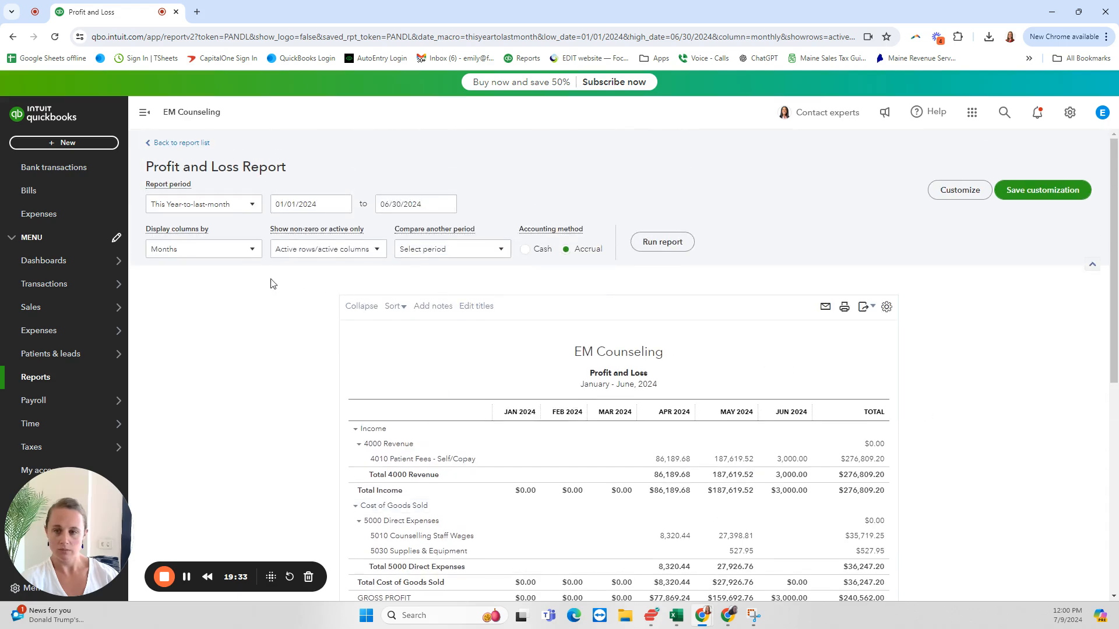
Step: Display the Profit and Loss columns as Total Only, rerun the report and review the indirect expenses by size
click(231, 249)
click(217, 272)
click(661, 243)
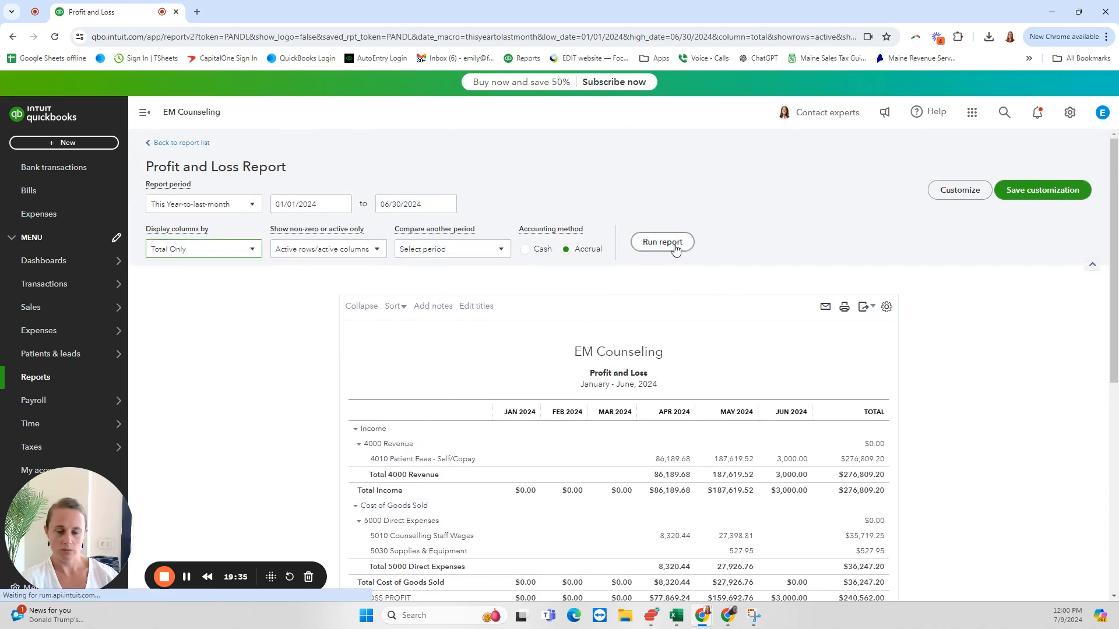
scroll(689, 280, down, 3)
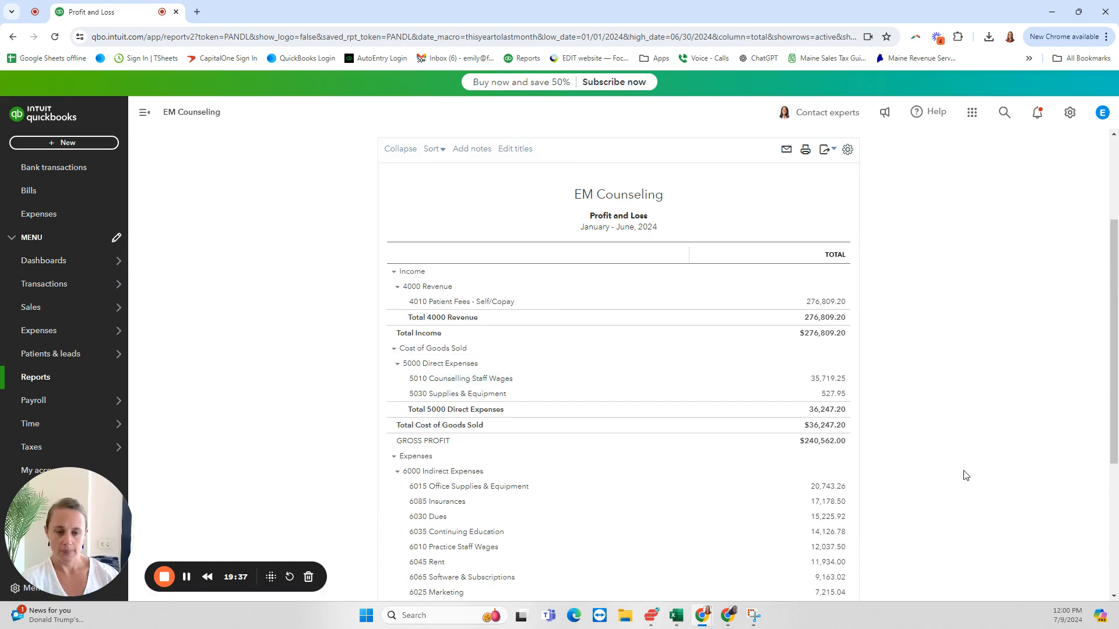
scroll(959, 462, down, 2)
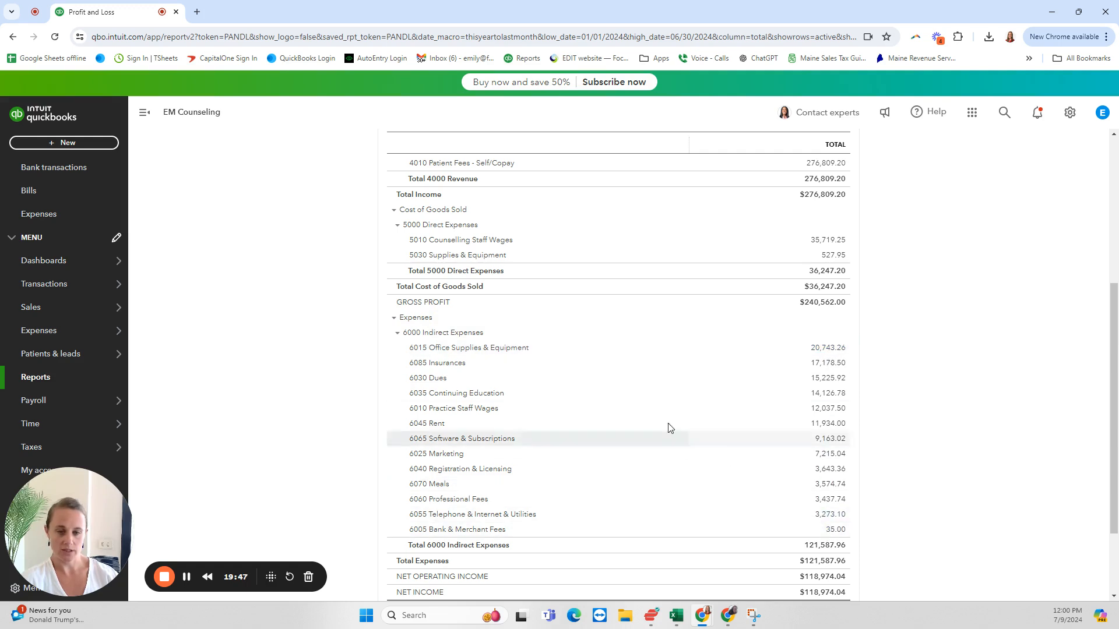
scroll(895, 474, up, 5)
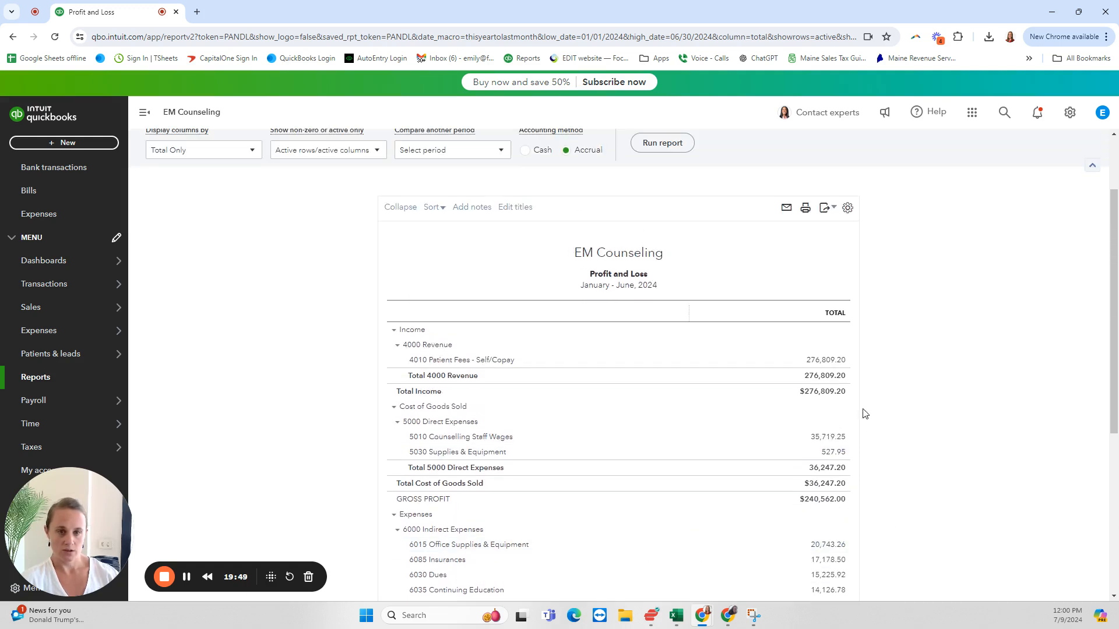
Step: Restore the default sort order of the Profit and Loss accounts
click(437, 209)
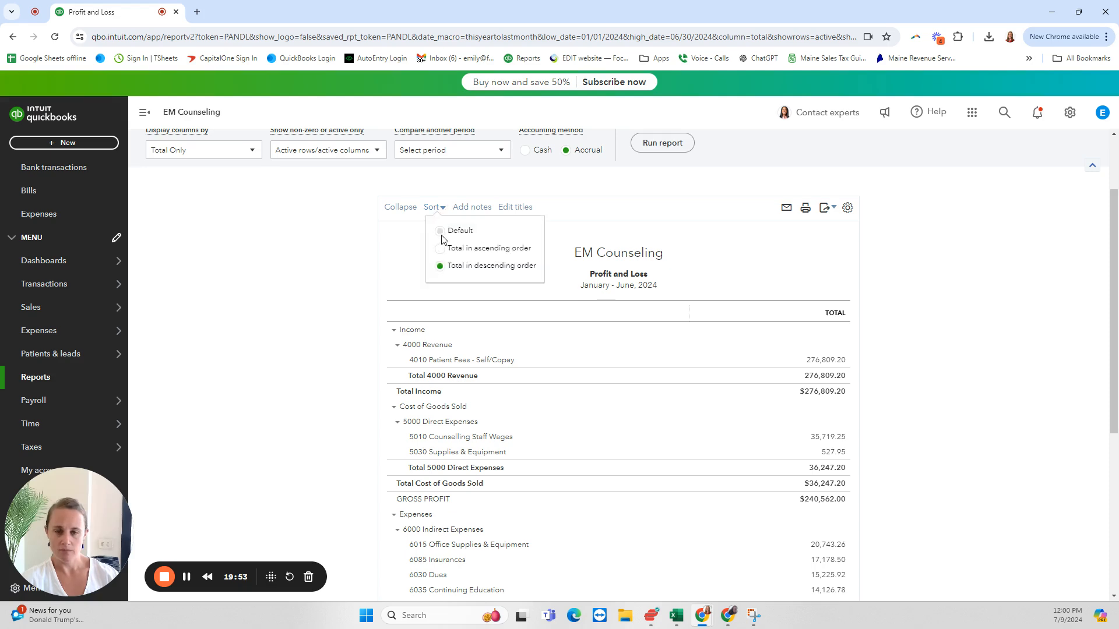
click(441, 231)
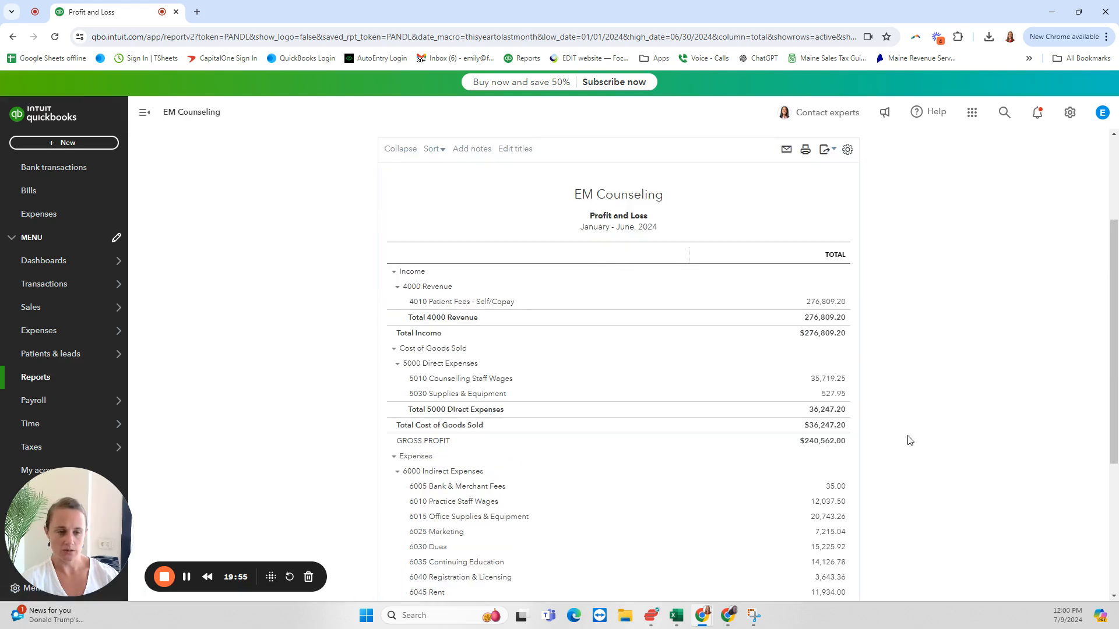
scroll(872, 391, down, 4)
scroll(872, 390, up, 3)
scroll(886, 406, up, 3)
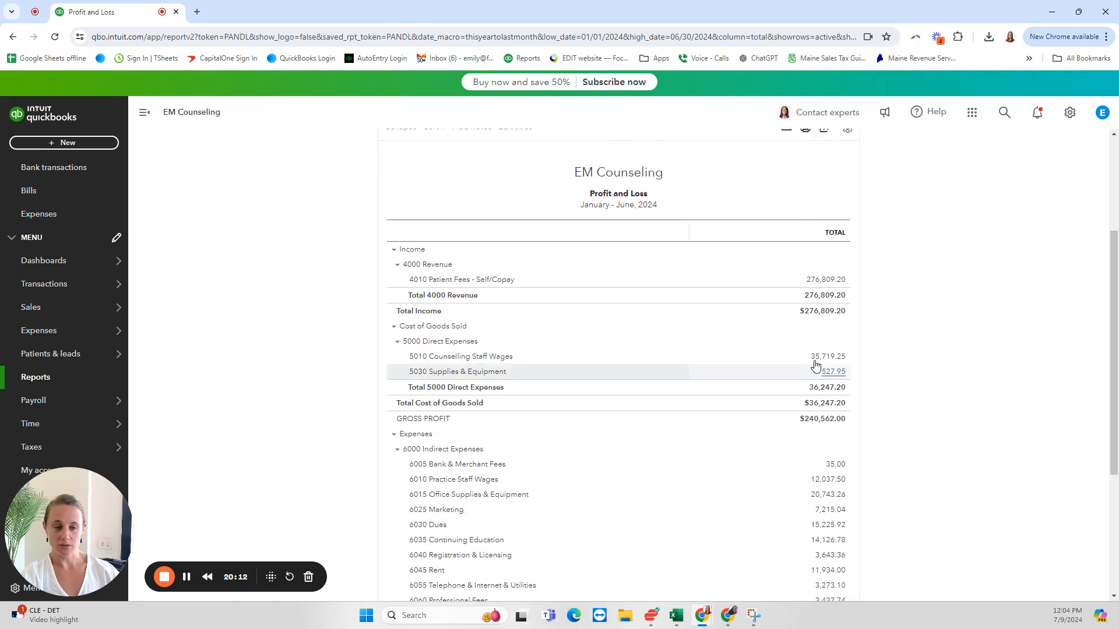
Step: Review the January to June 2024 totals from revenue and direct expenses through gross profit and indirect expenses to net income
scroll(881, 415, up, 1)
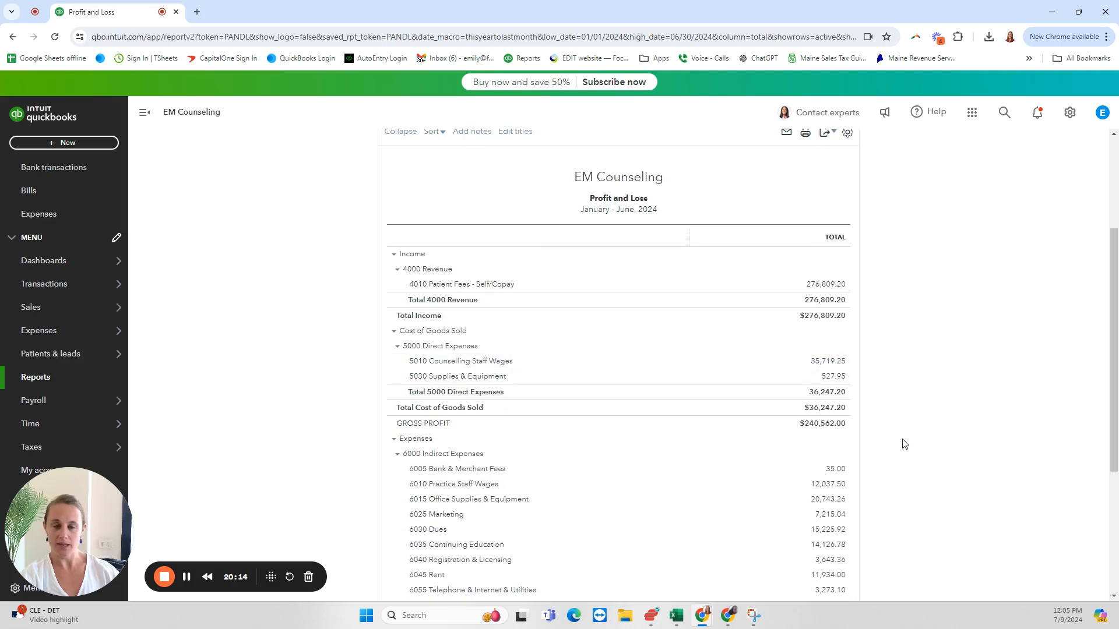
scroll(901, 444, down, 1)
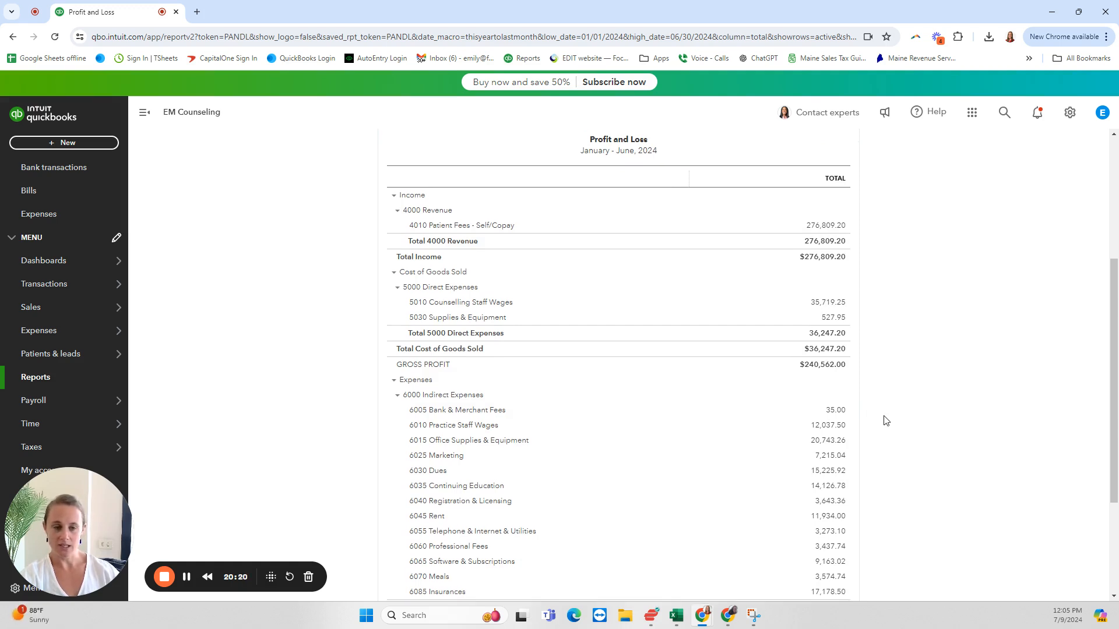
scroll(886, 420, down, 2)
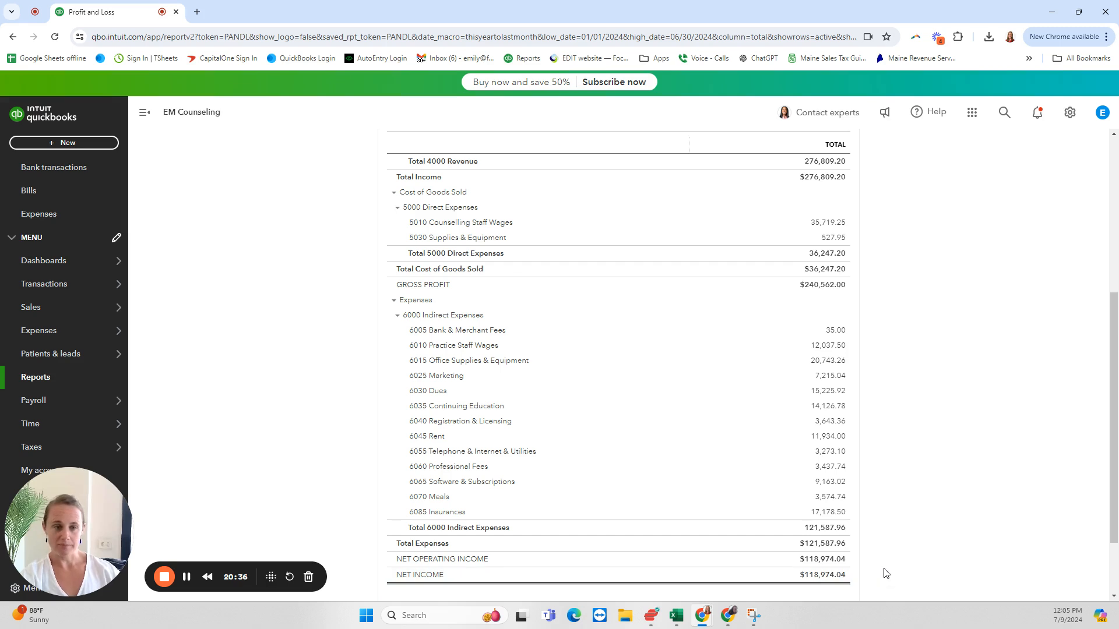
scroll(919, 566, up, 3)
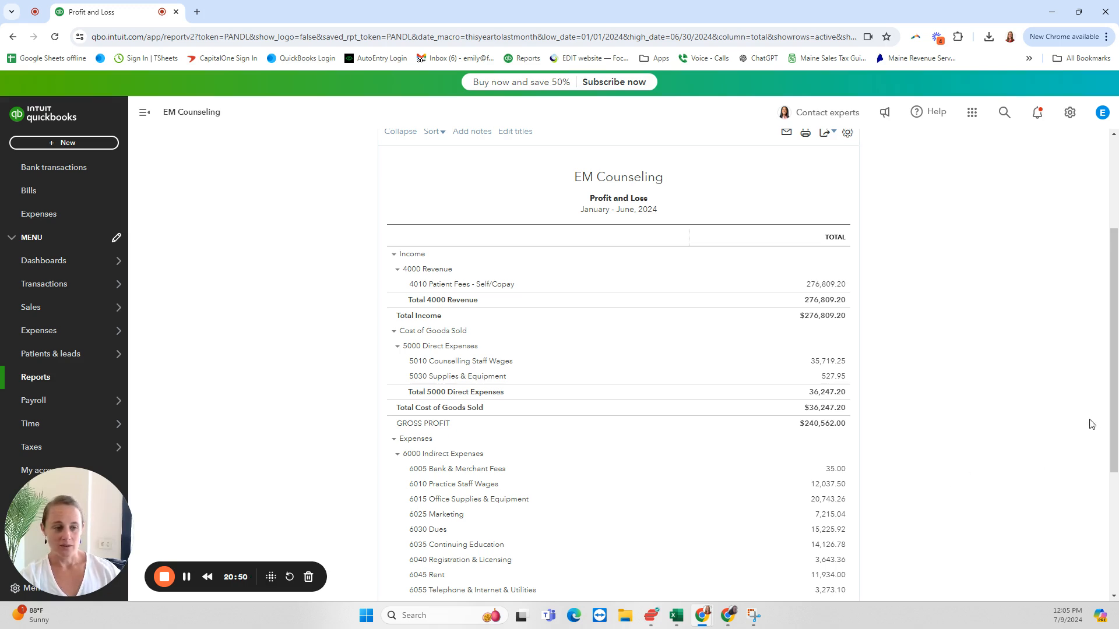
drag(1114, 416, 1114, 420)
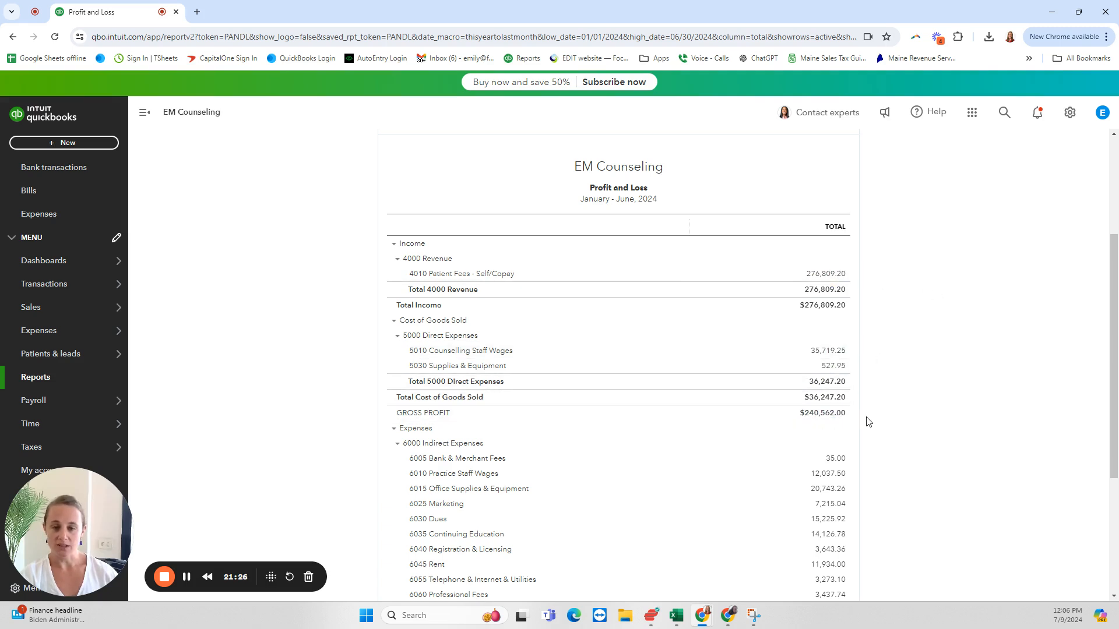
scroll(907, 448, down, 1)
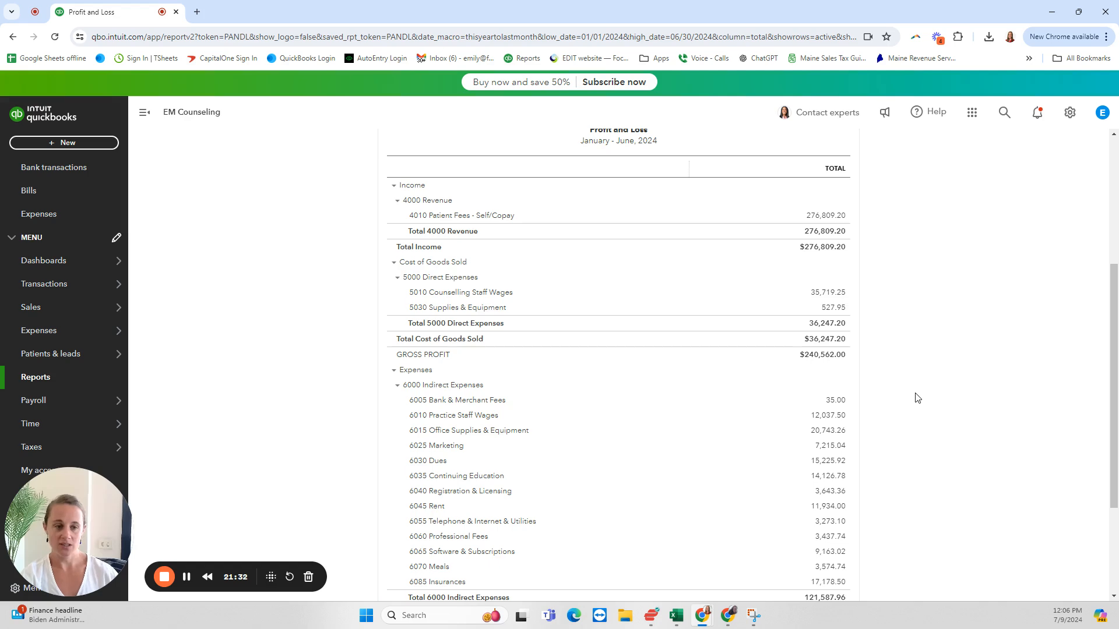
scroll(921, 397, down, 1)
scroll(927, 397, up, 1)
scroll(927, 396, down, 1)
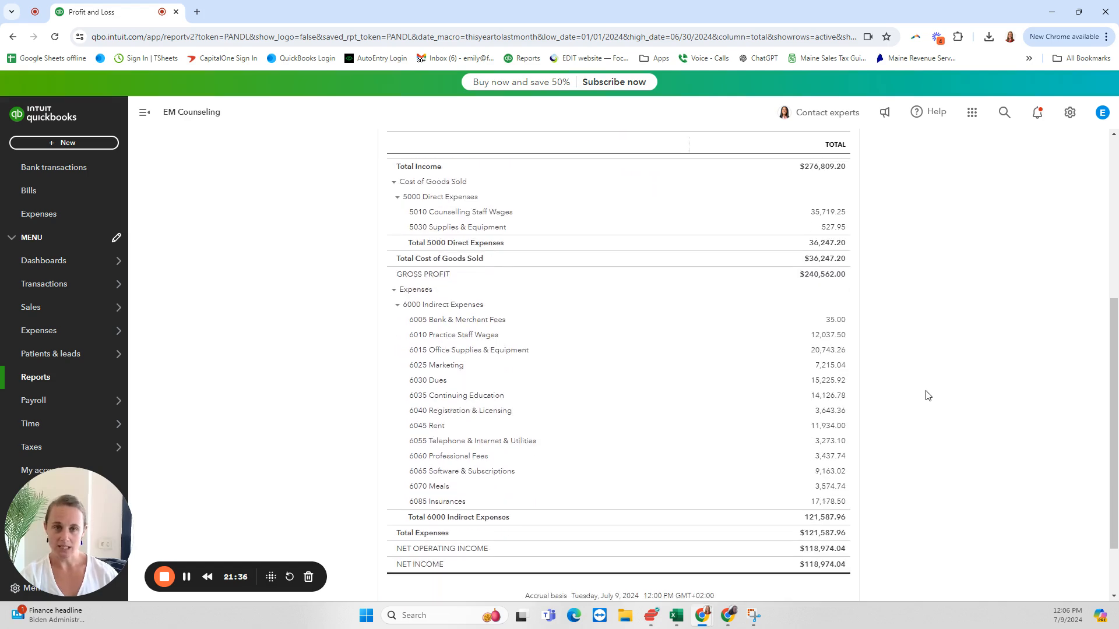